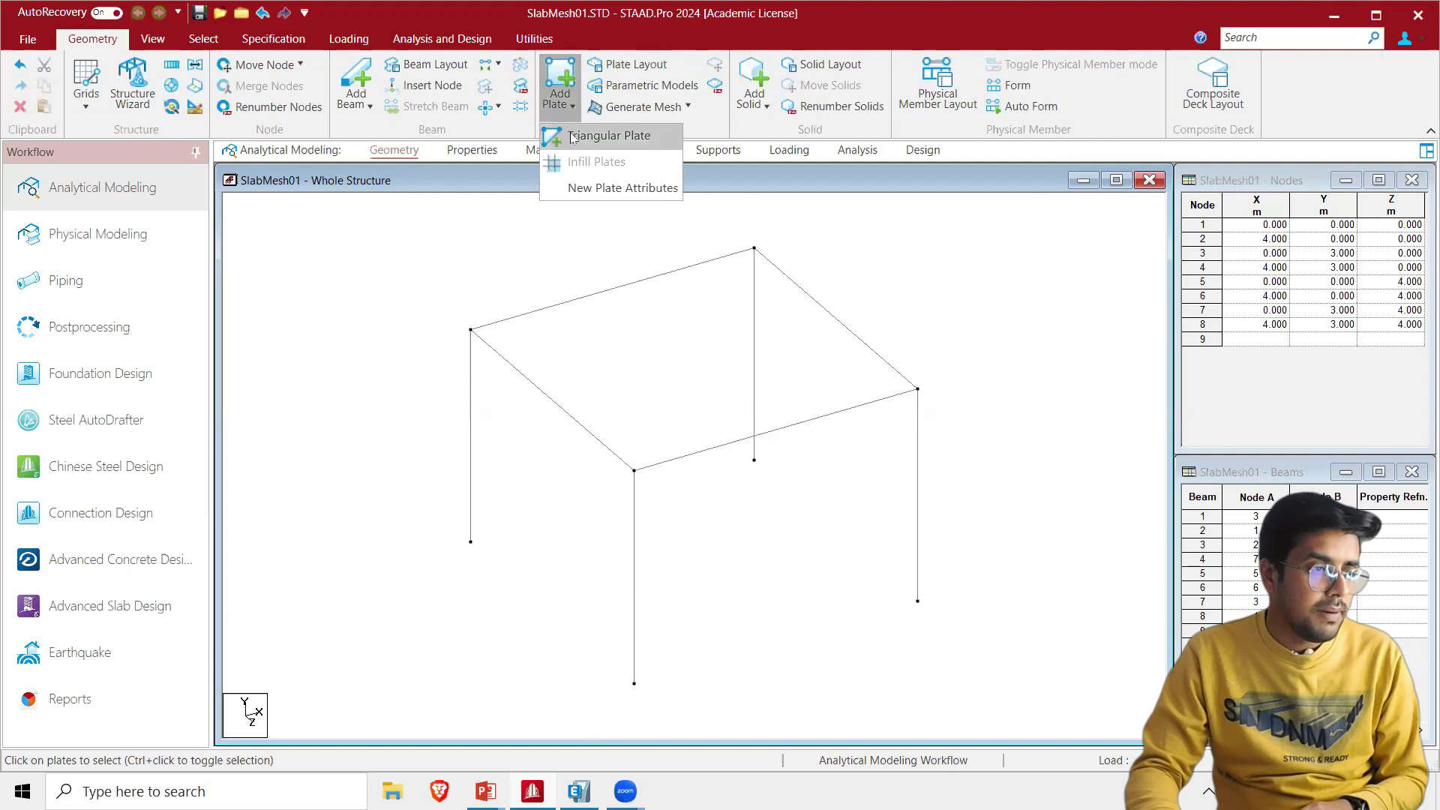
Outline a new parametric model's boundary through the four top corner nodes of the frame, closing it at the first node
left_click(574, 135)
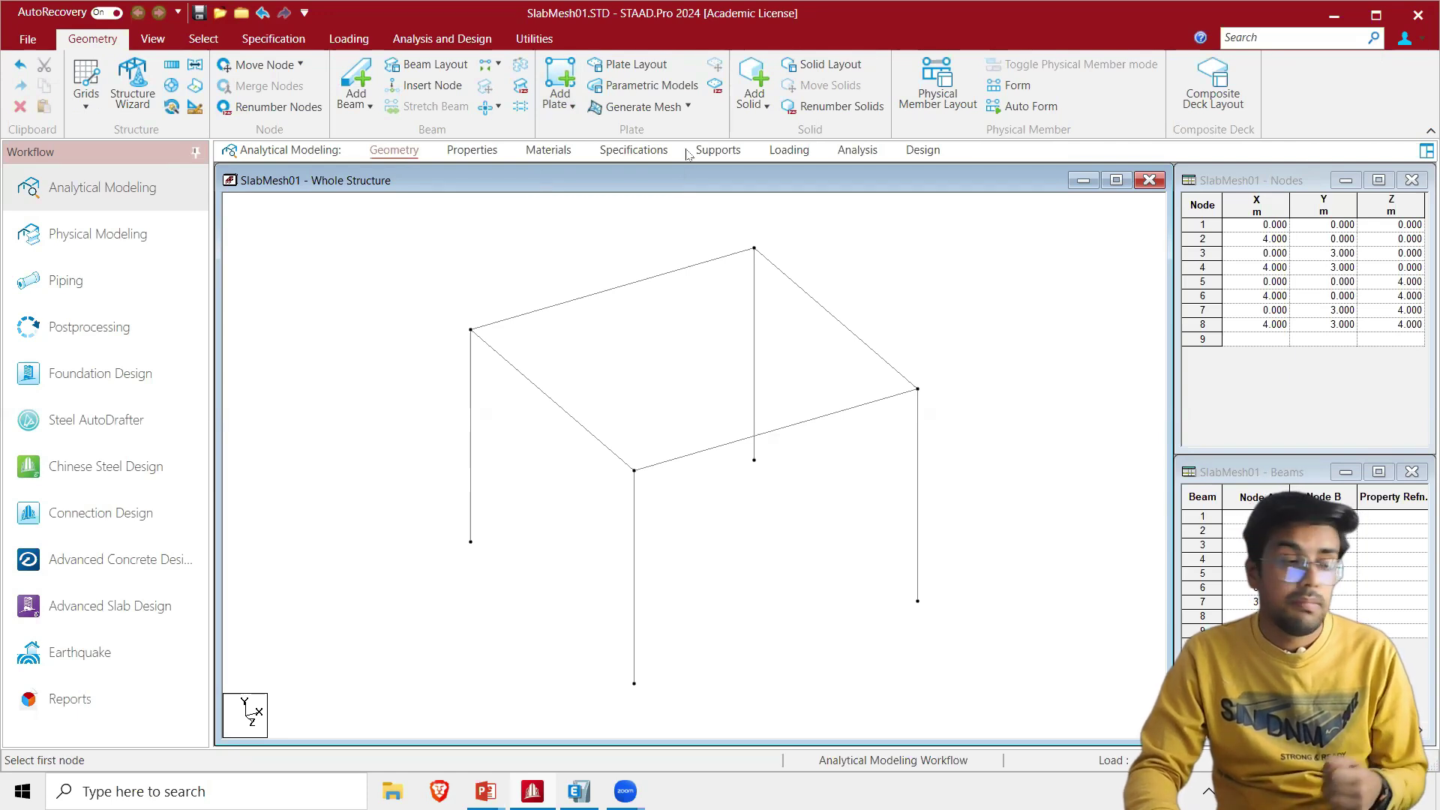
left_click(642, 88)
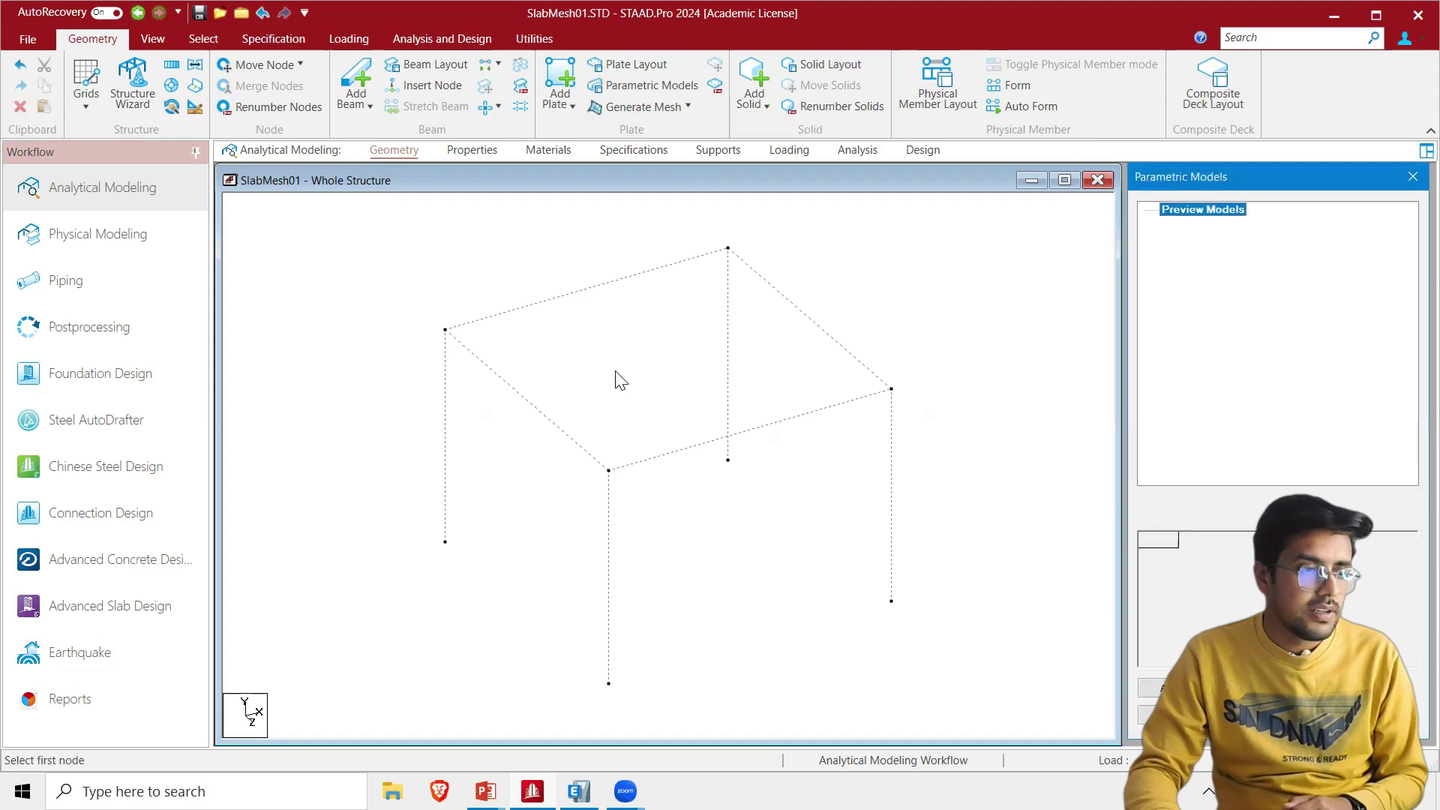
left_click(815, 174)
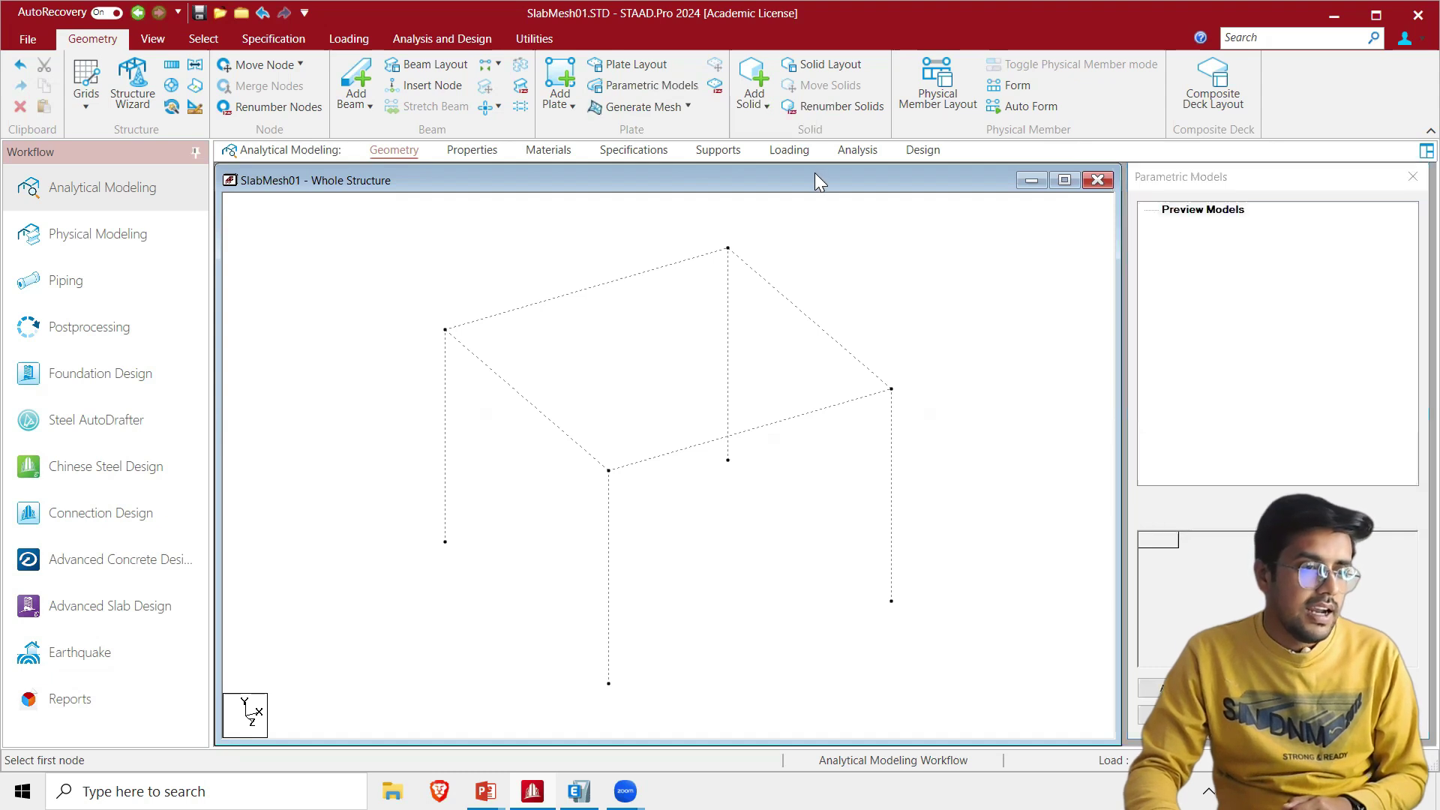
left_click(1181, 206)
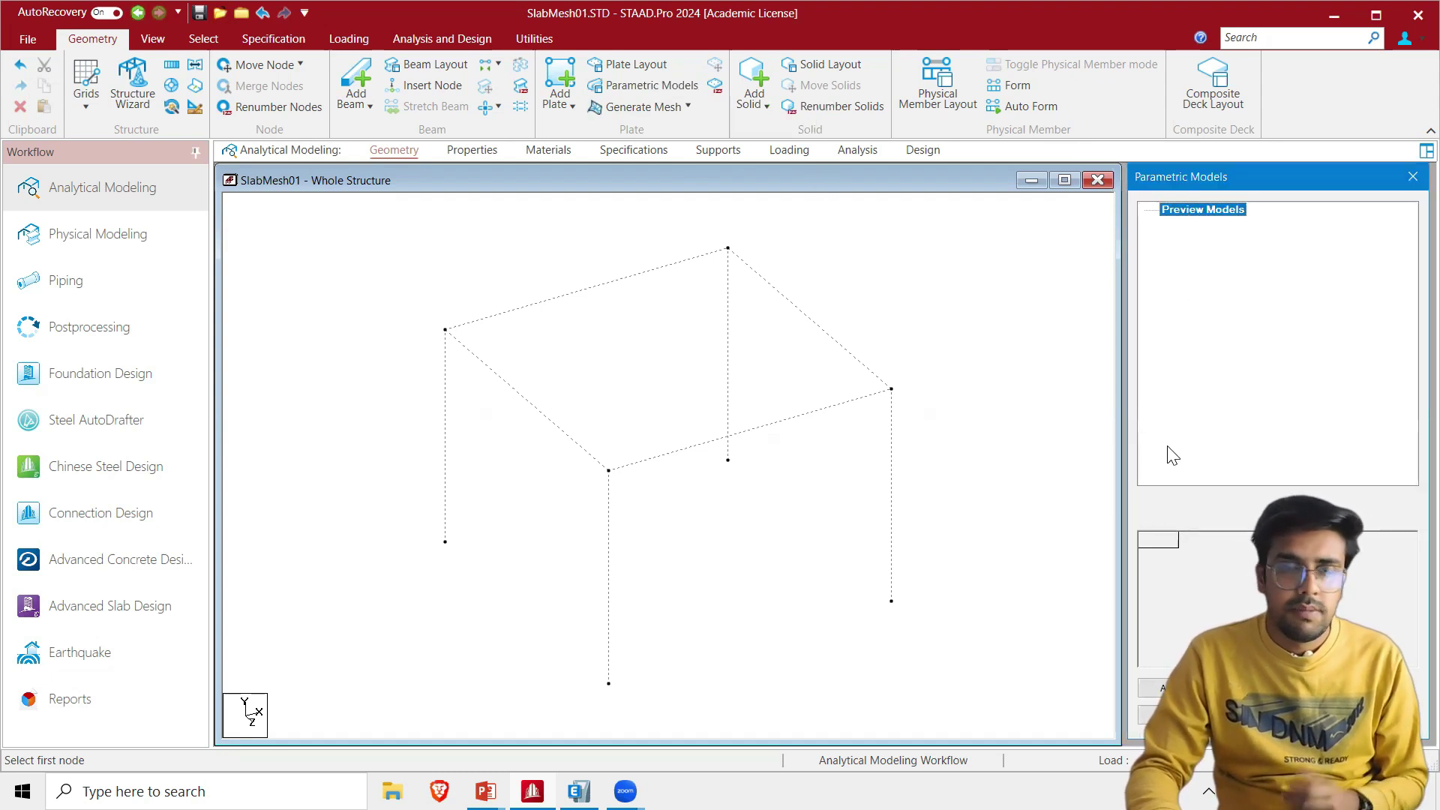
left_click(447, 329)
left_click(727, 248)
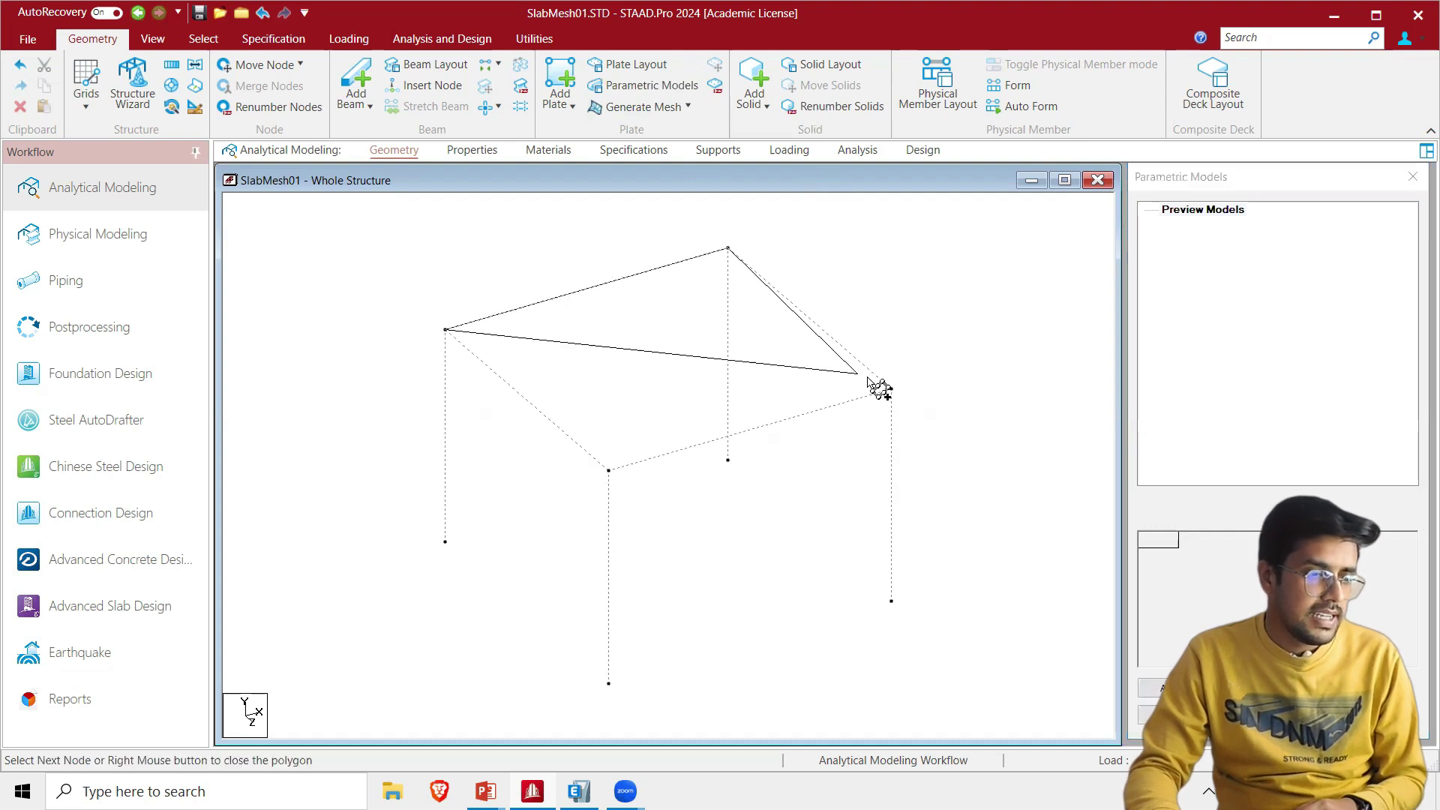
left_click(891, 389)
left_click(608, 470)
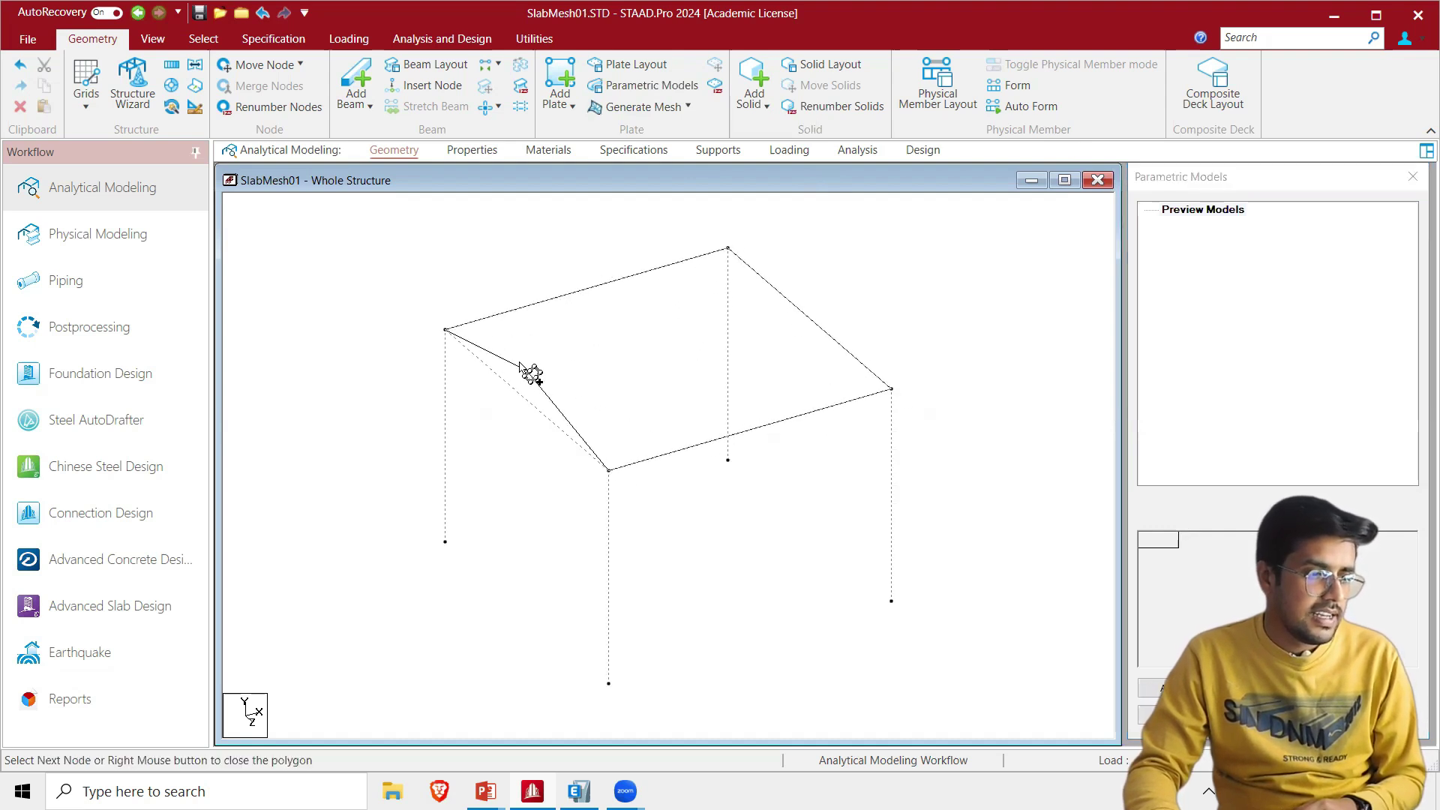
left_click(448, 330)
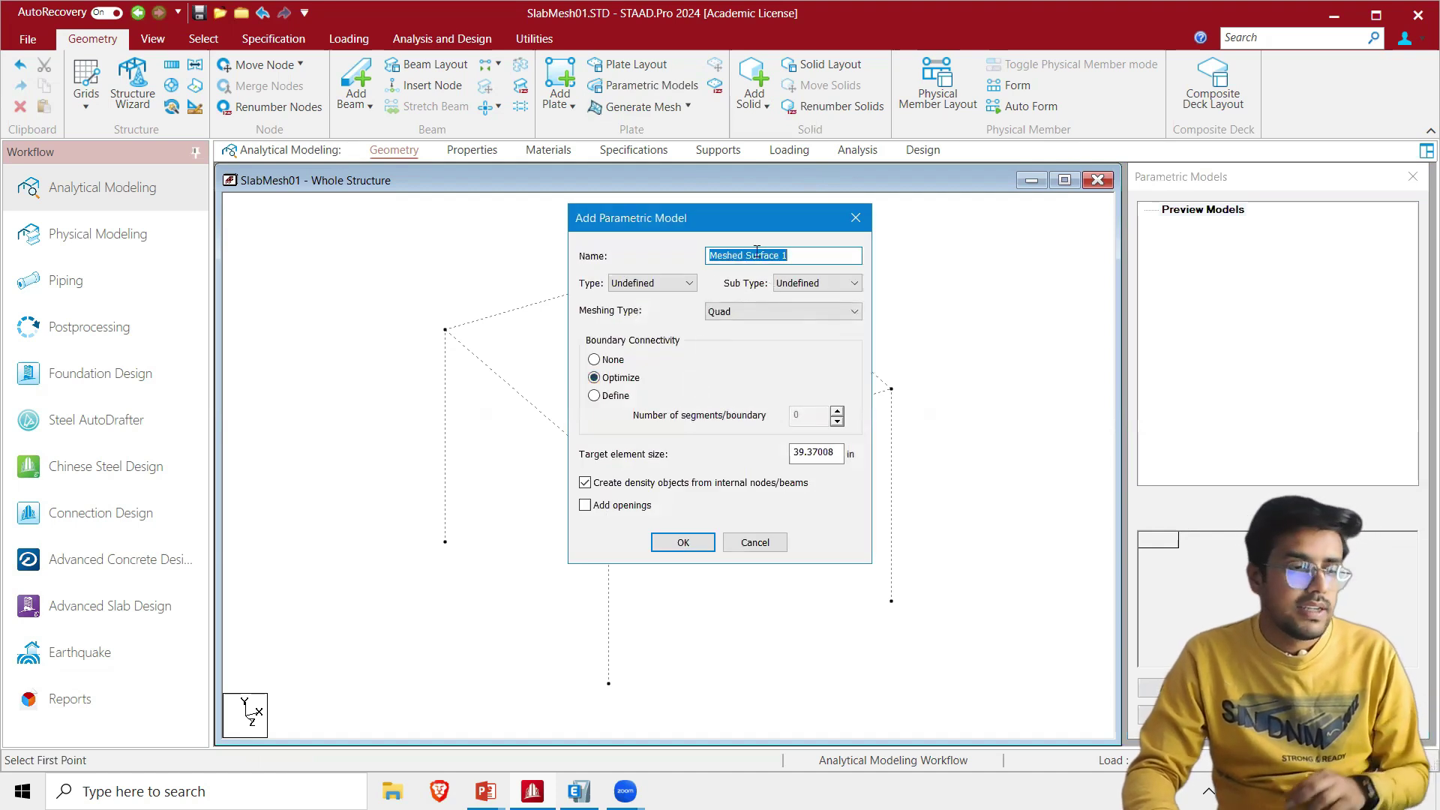
Name the parametric model MeshSlab and set its type to Slab
left_click_drag(788, 257, 698, 264)
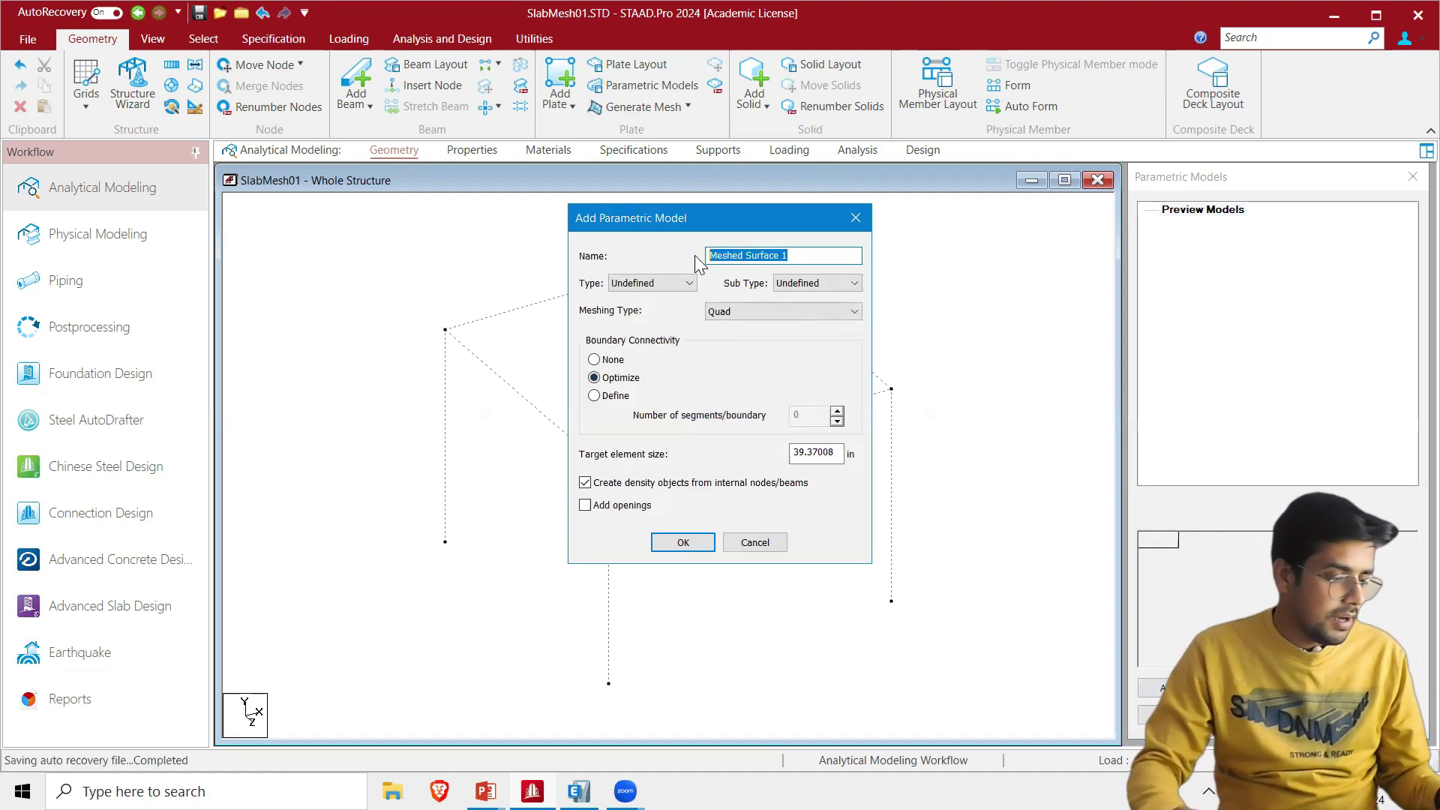
type("MeshSlab")
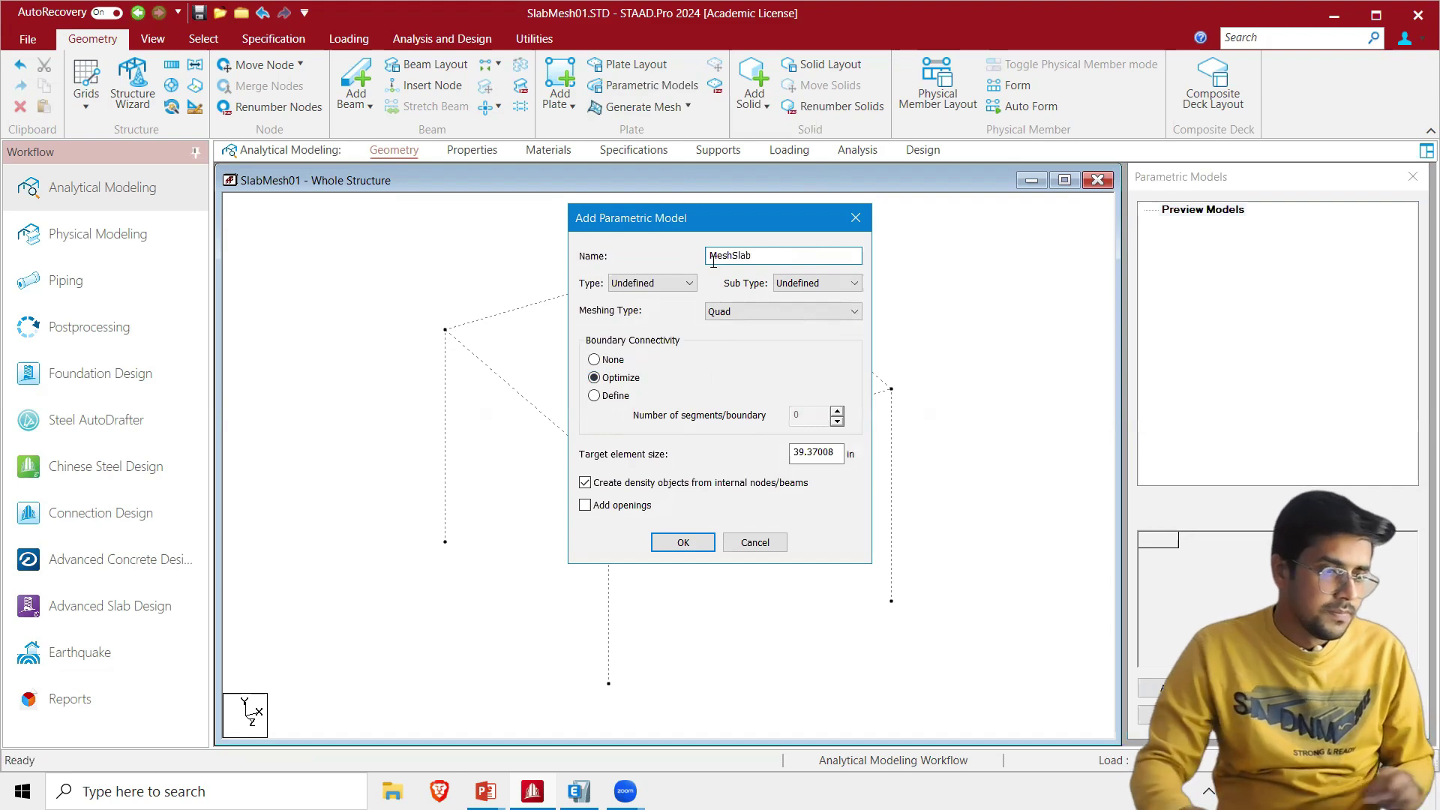
left_click(666, 285)
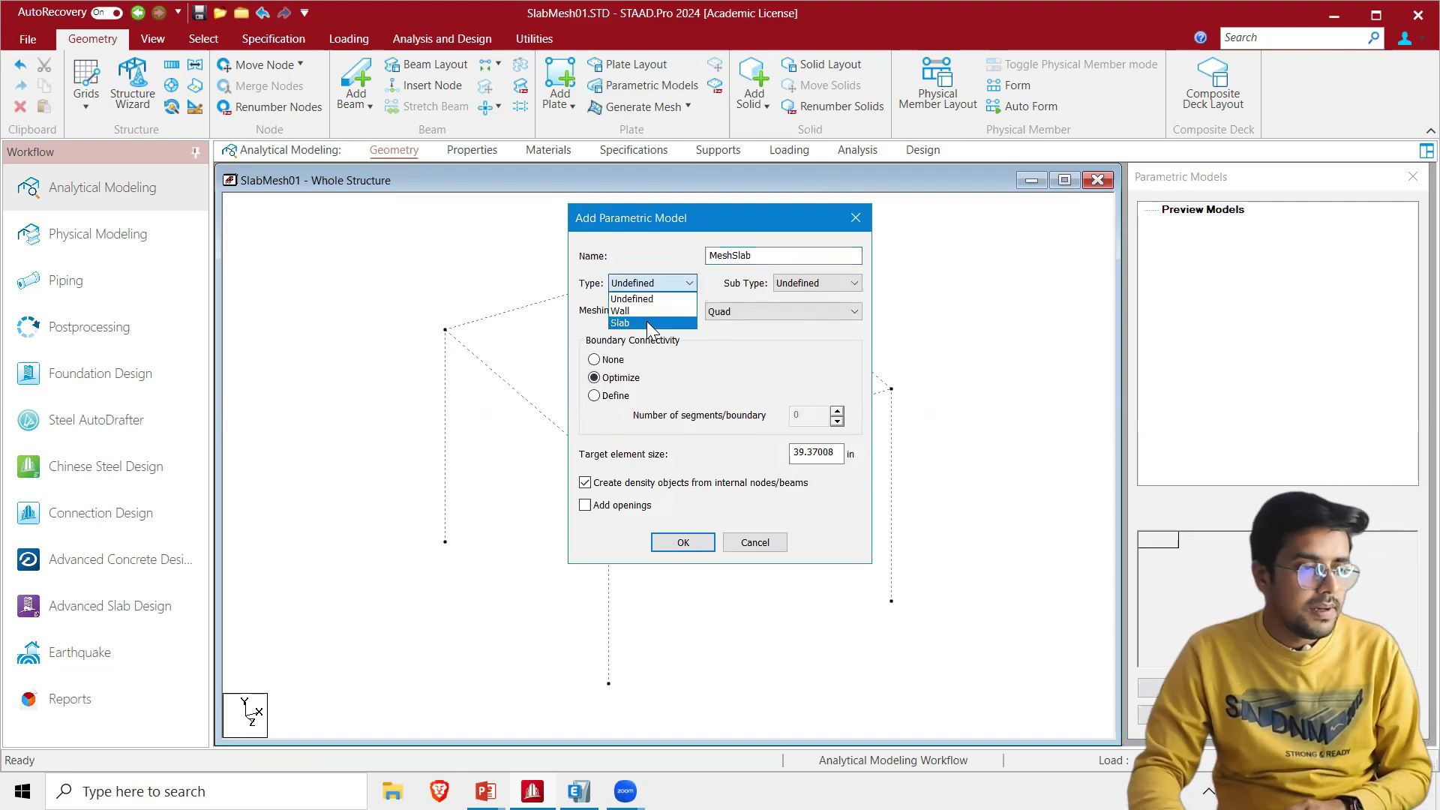
left_click(647, 321)
left_click(804, 285)
left_click(801, 287)
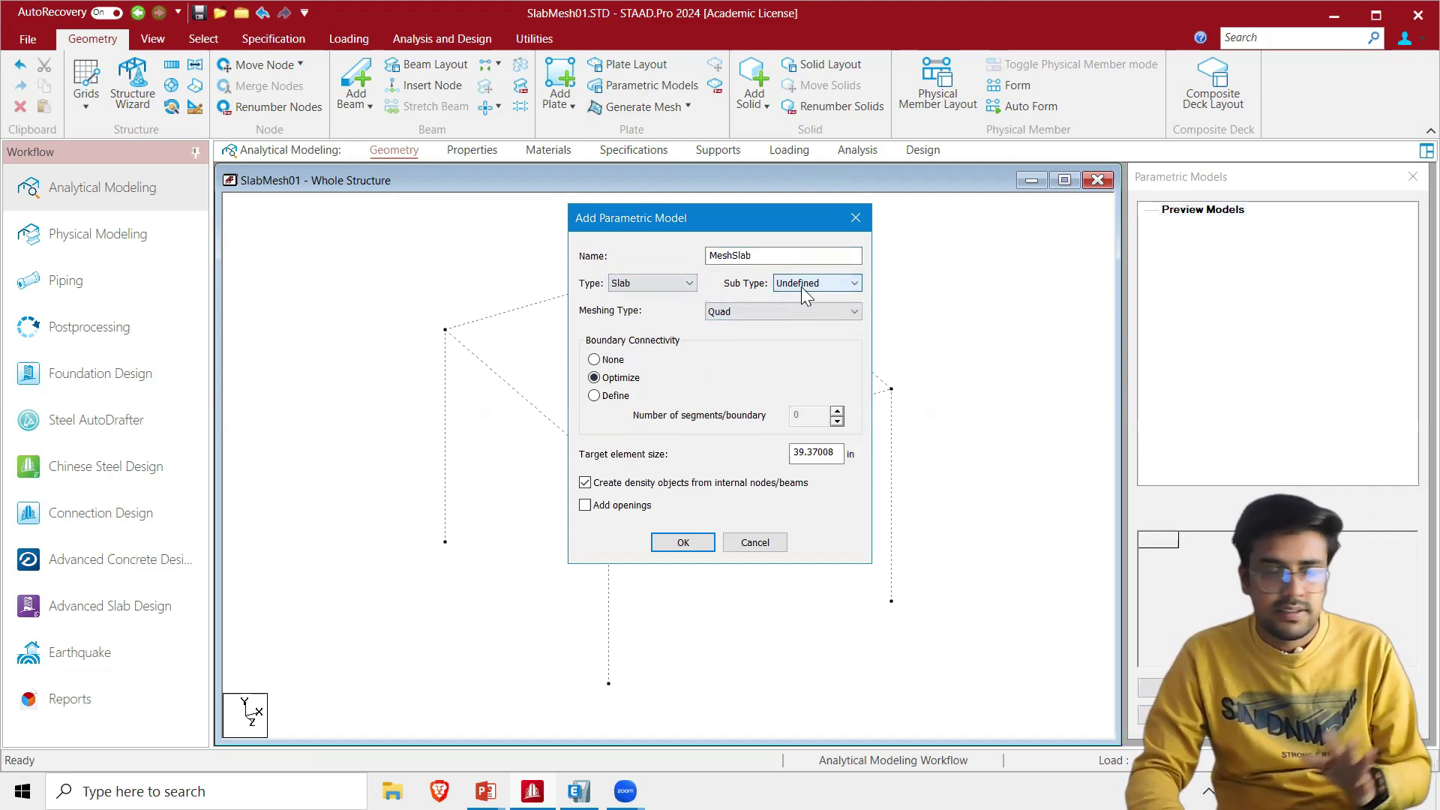
Generate the slab mesh with Quad meshing and a 39.37008 in target element size, and merge it into the structure
left_click(754, 308)
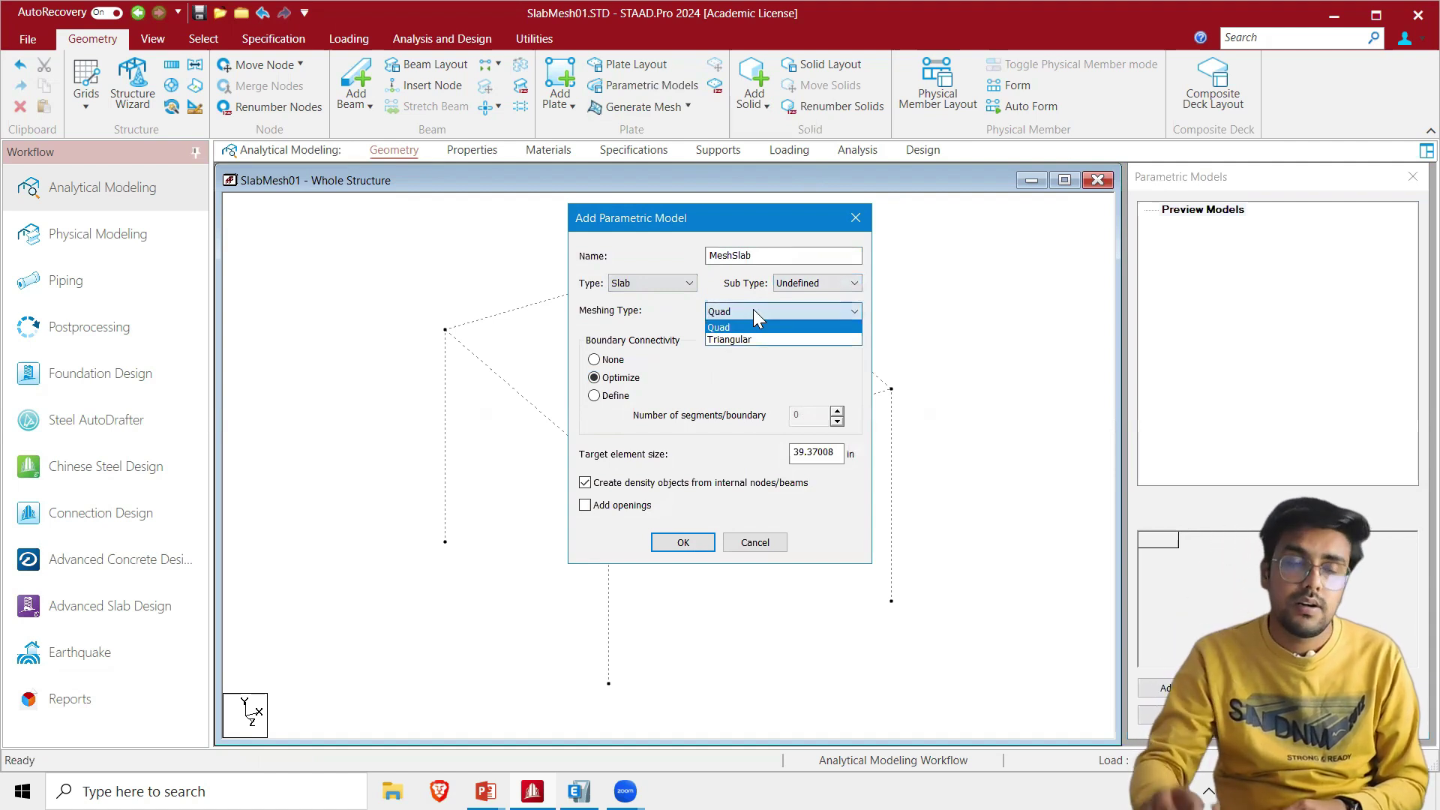
left_click(753, 312)
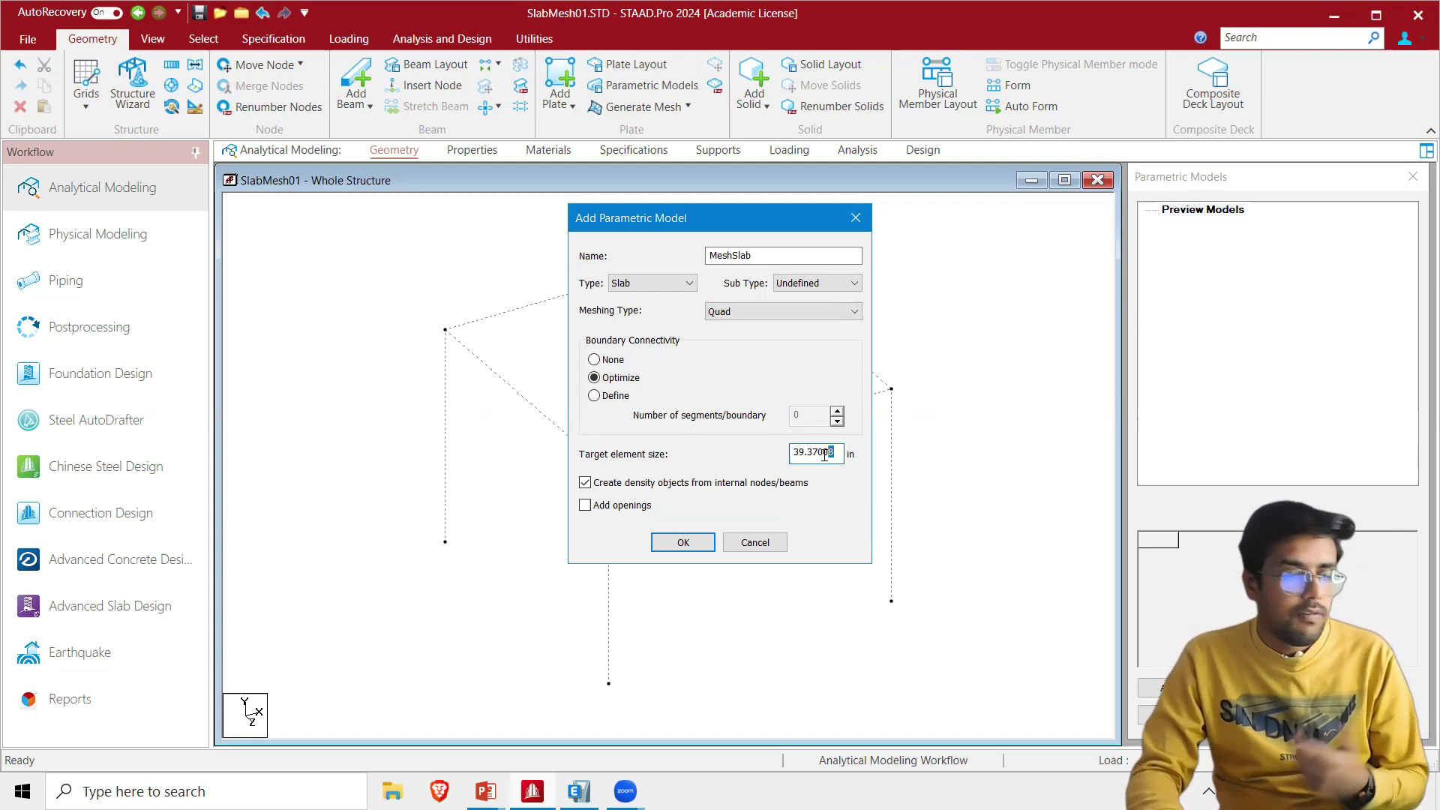
double_click(793, 455)
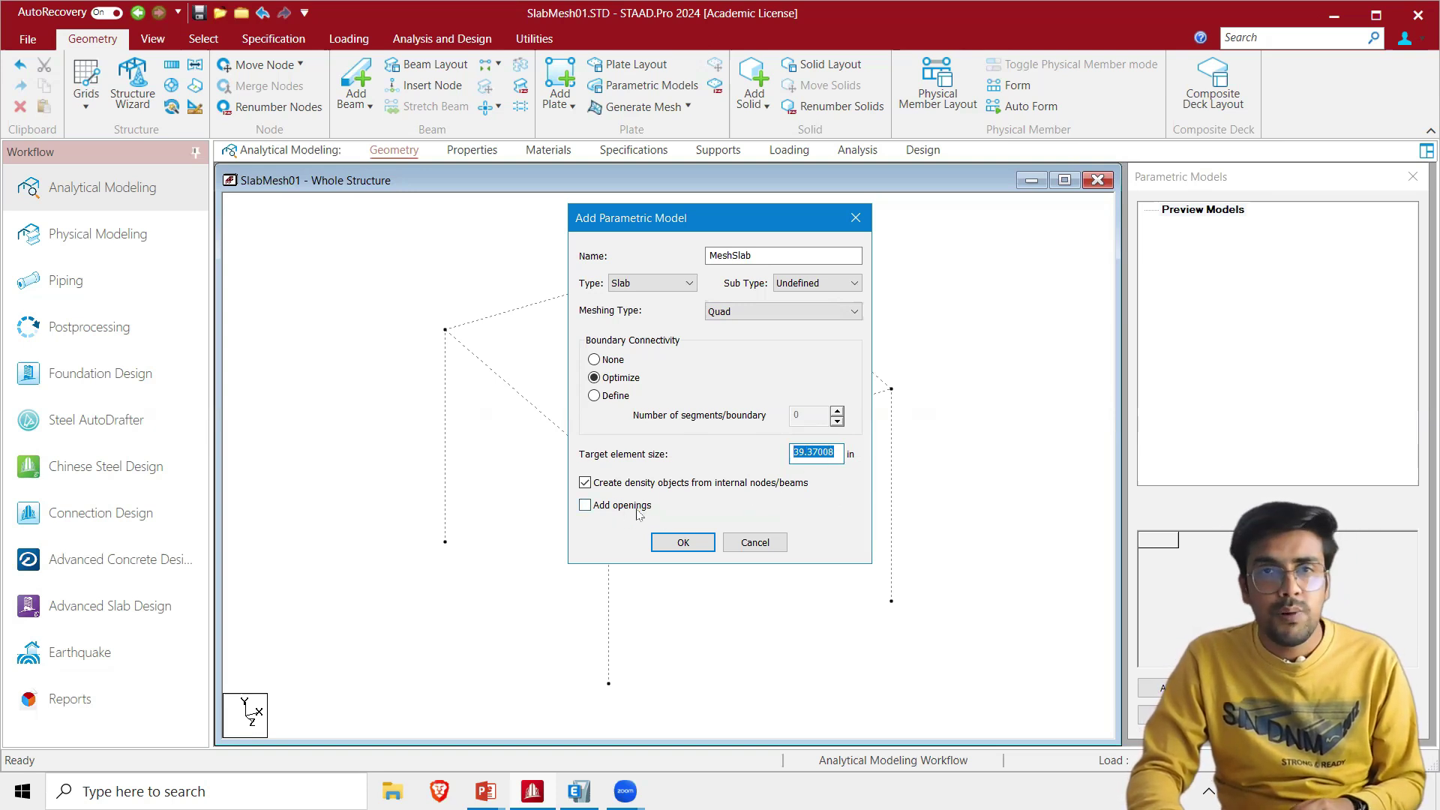
left_click(682, 542)
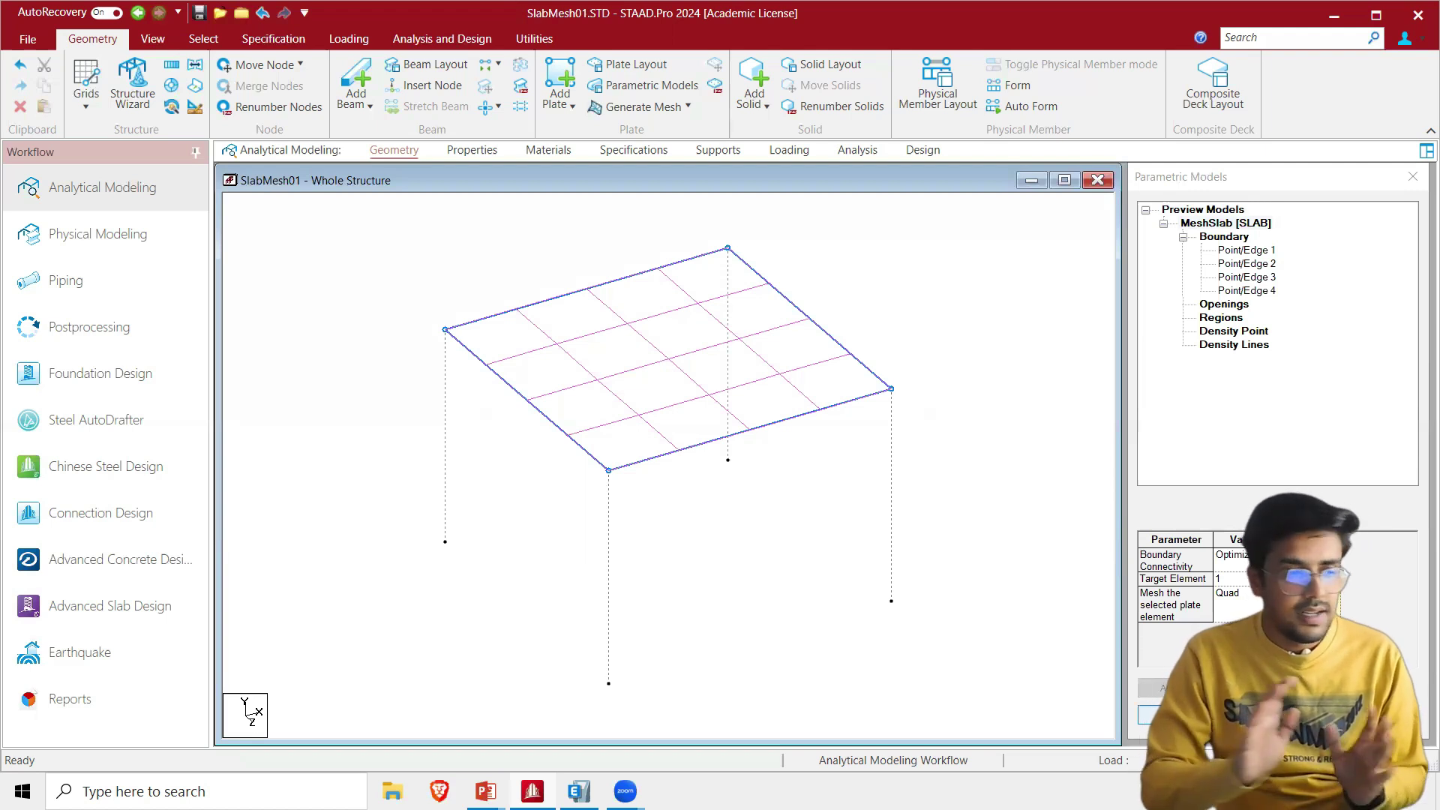
left_click(1277, 580)
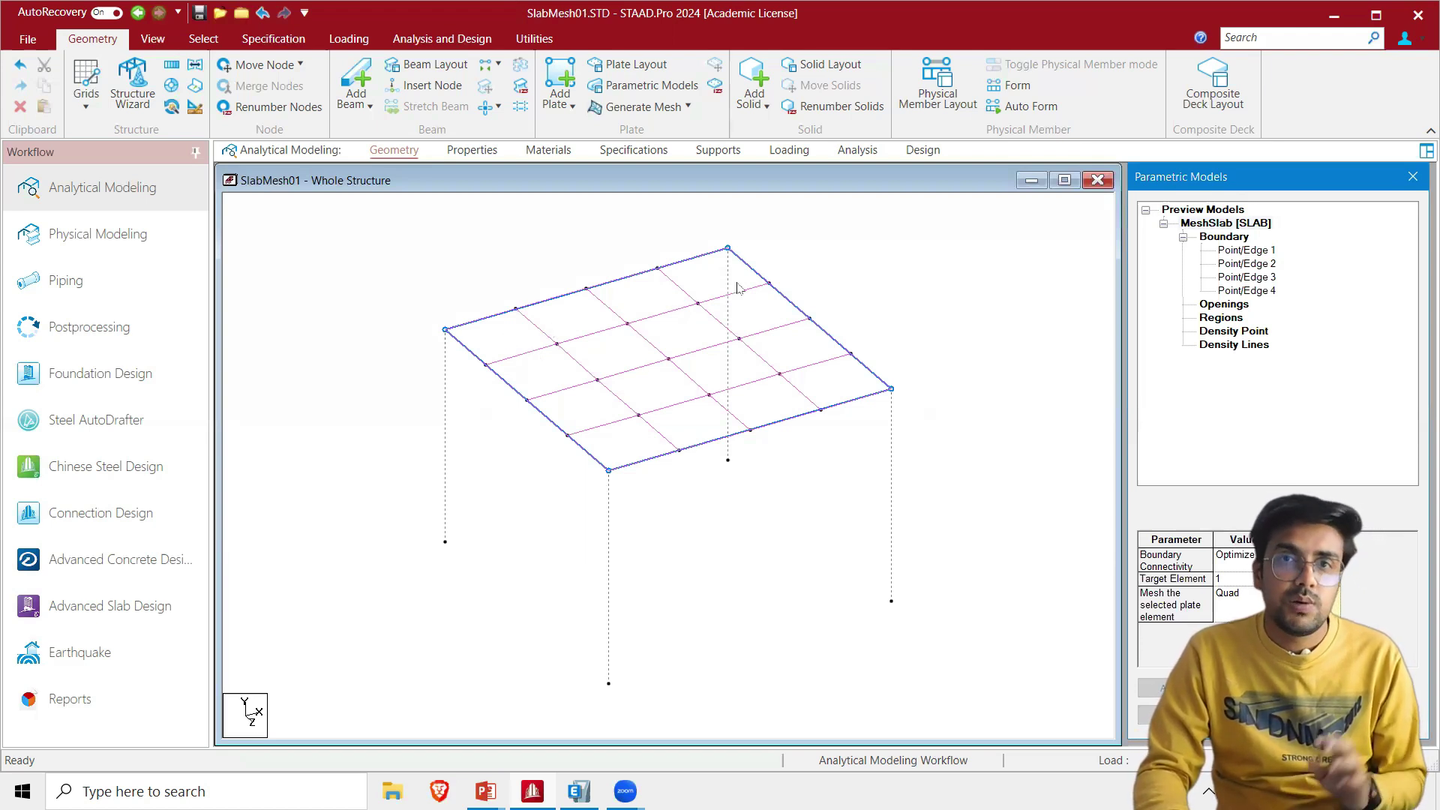
Add a rectangular prismatic section in CONCRETE with YD and ZD both 0.300 m
left_click(488, 152)
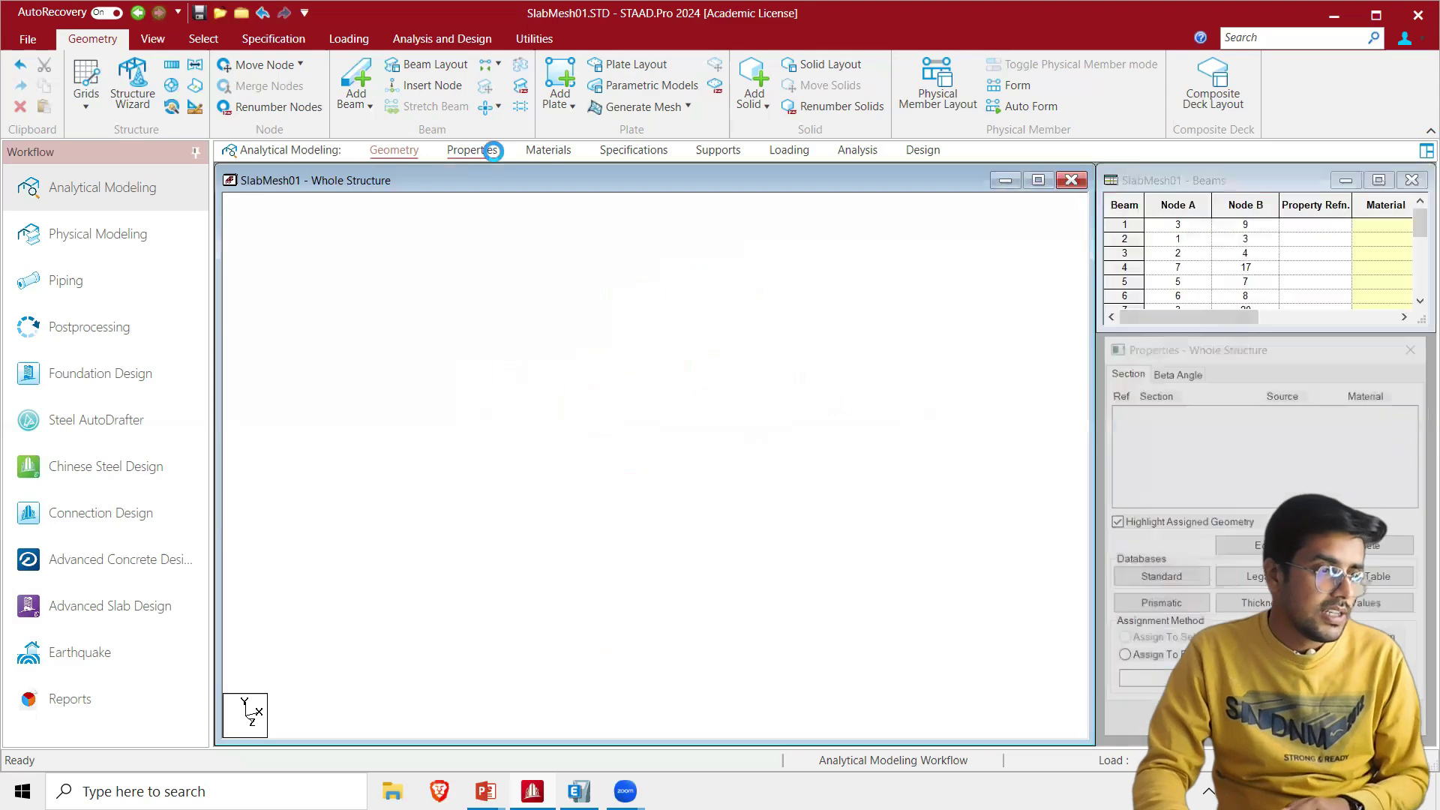
left_click(1193, 608)
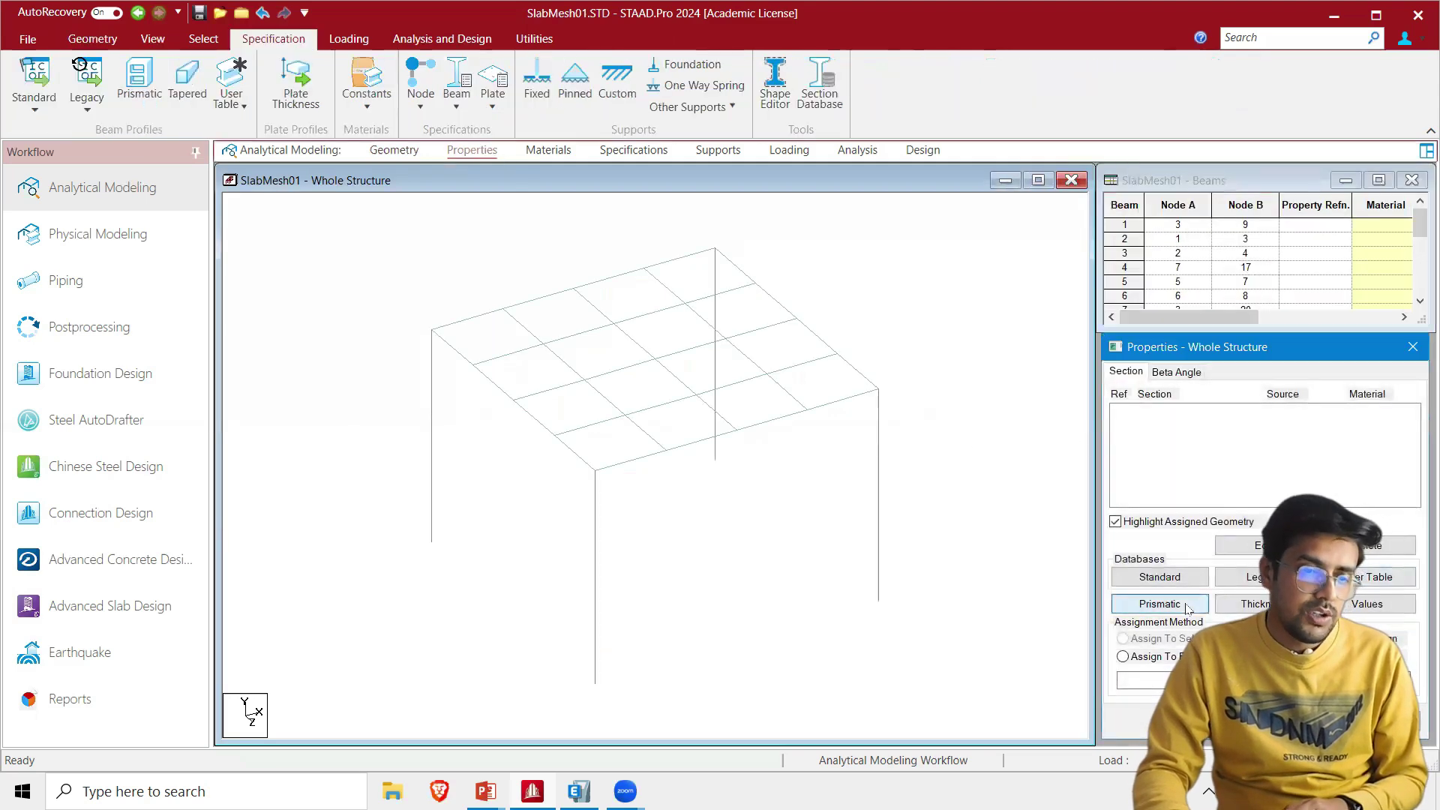
type(".30")
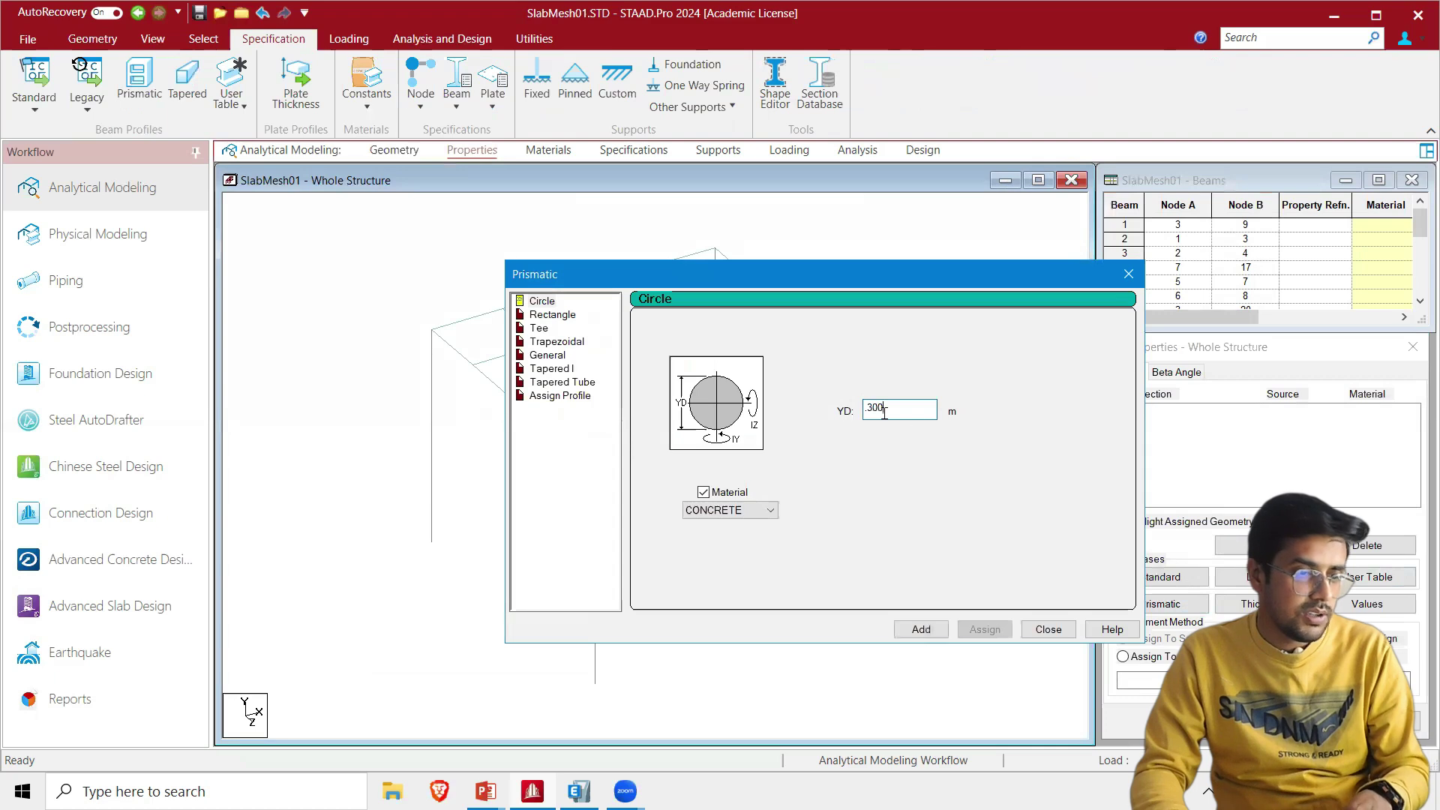
type("0")
left_click(572, 315)
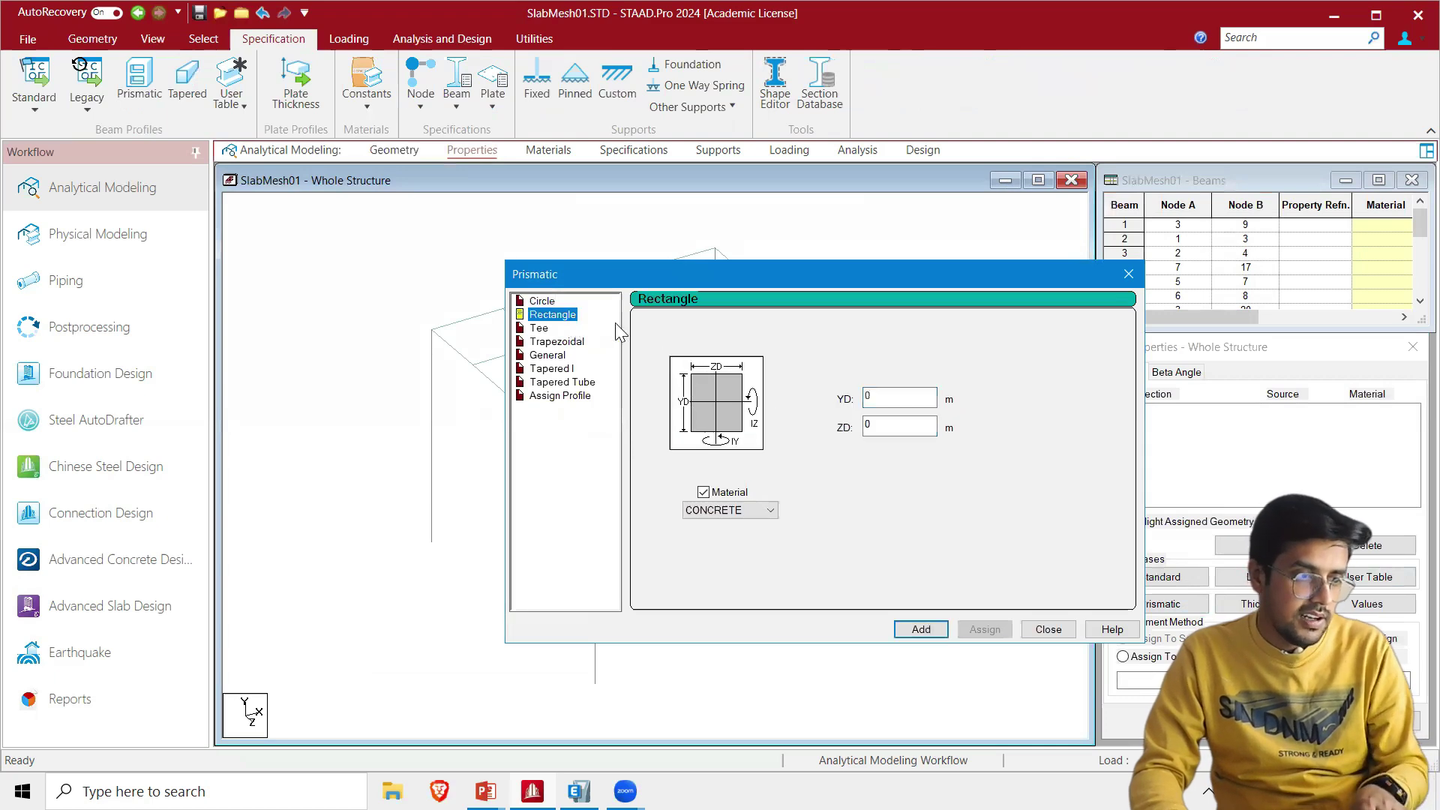
double_click(884, 394)
type(".300")
key("Tab")
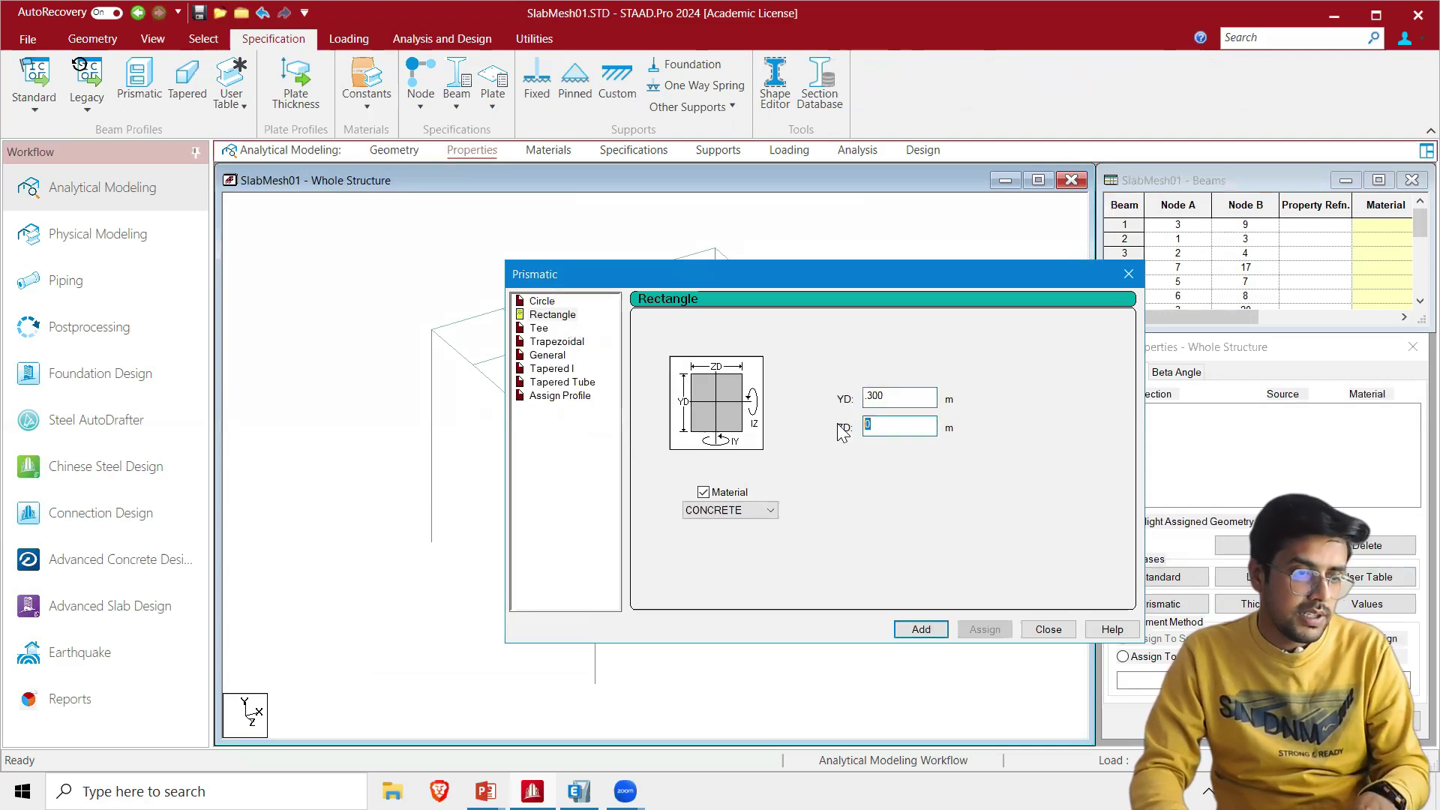
type(".300")
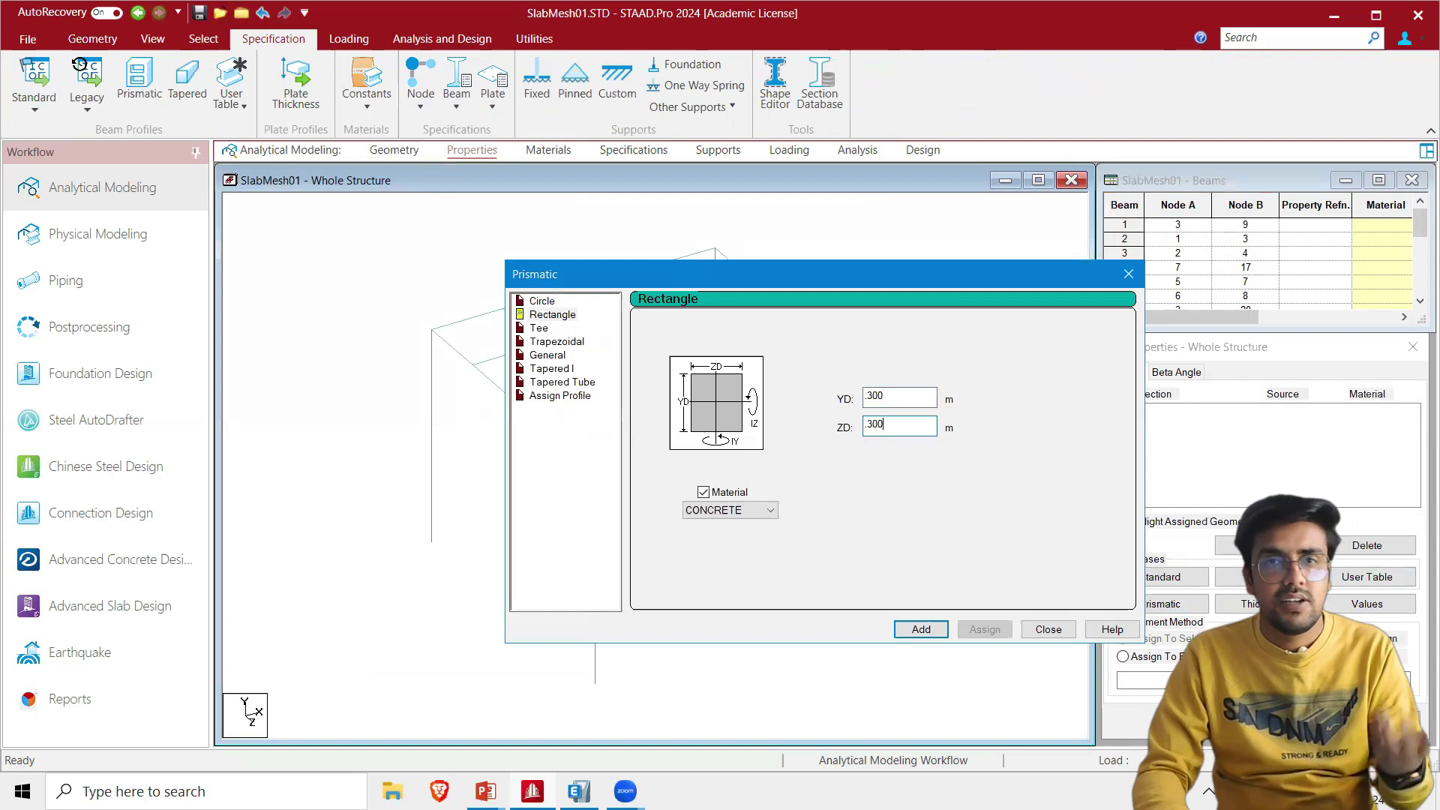
left_click(921, 630)
left_click(1049, 630)
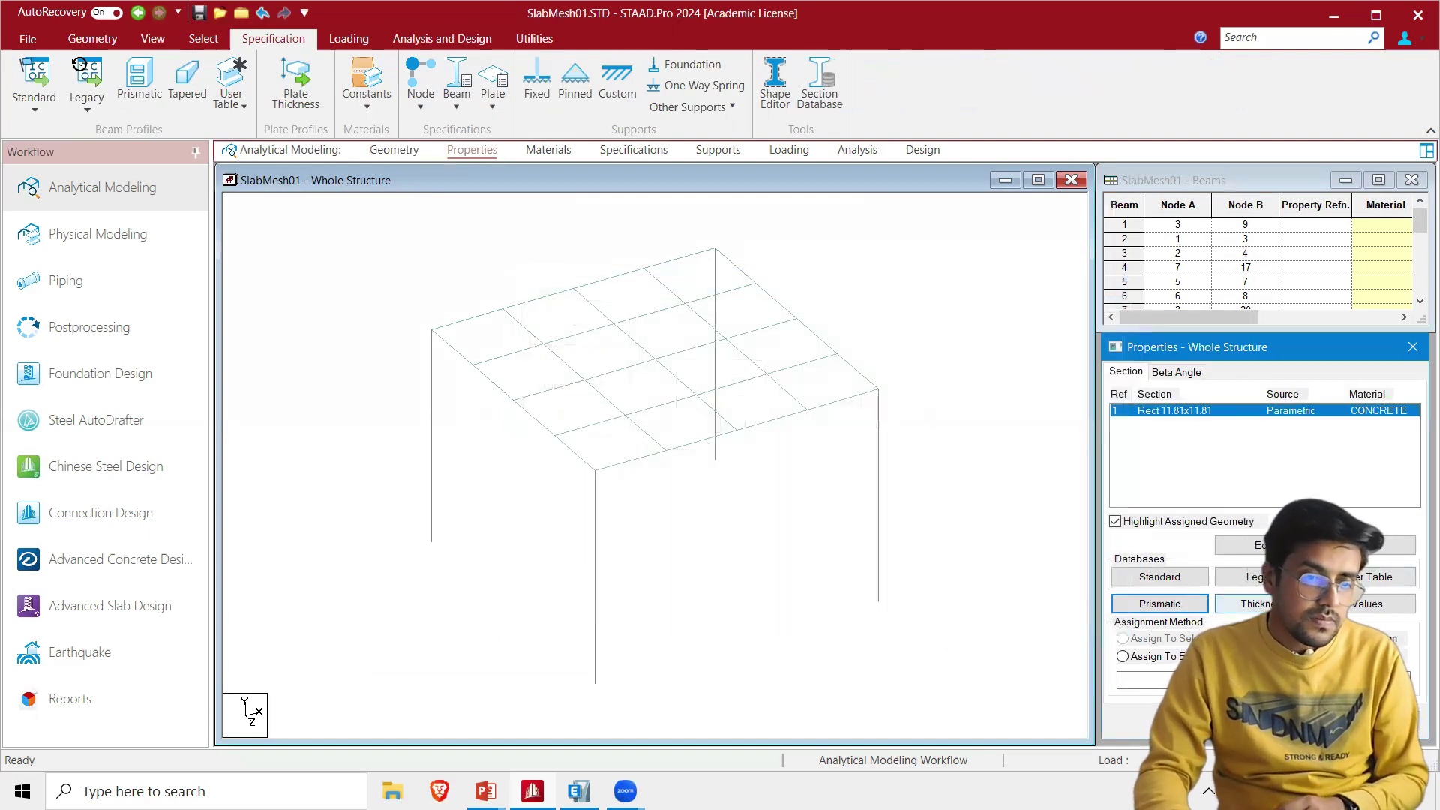
Add a CONCRETE plate thickness property of 0.150 m at all four nodes
left_click(1241, 604)
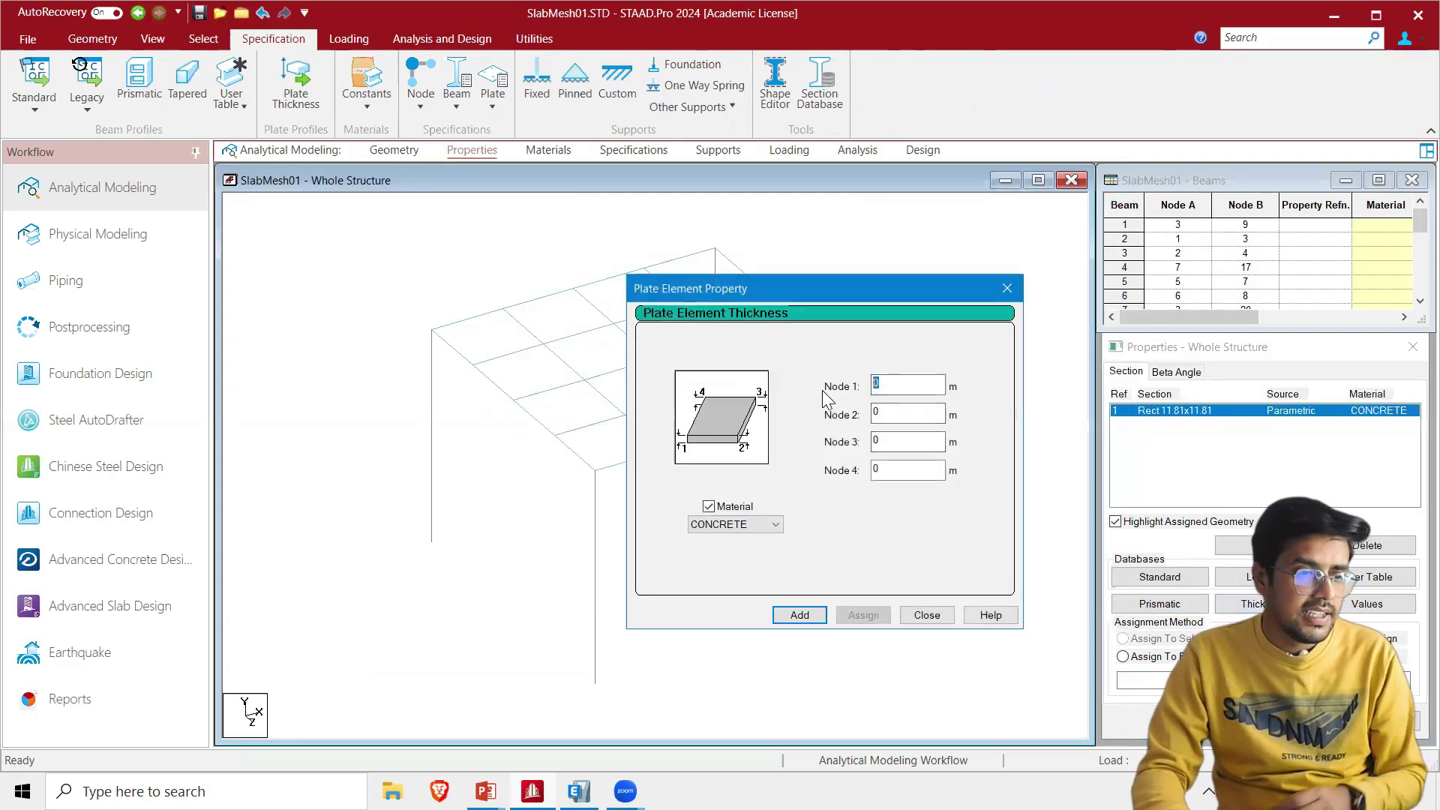
type("50")
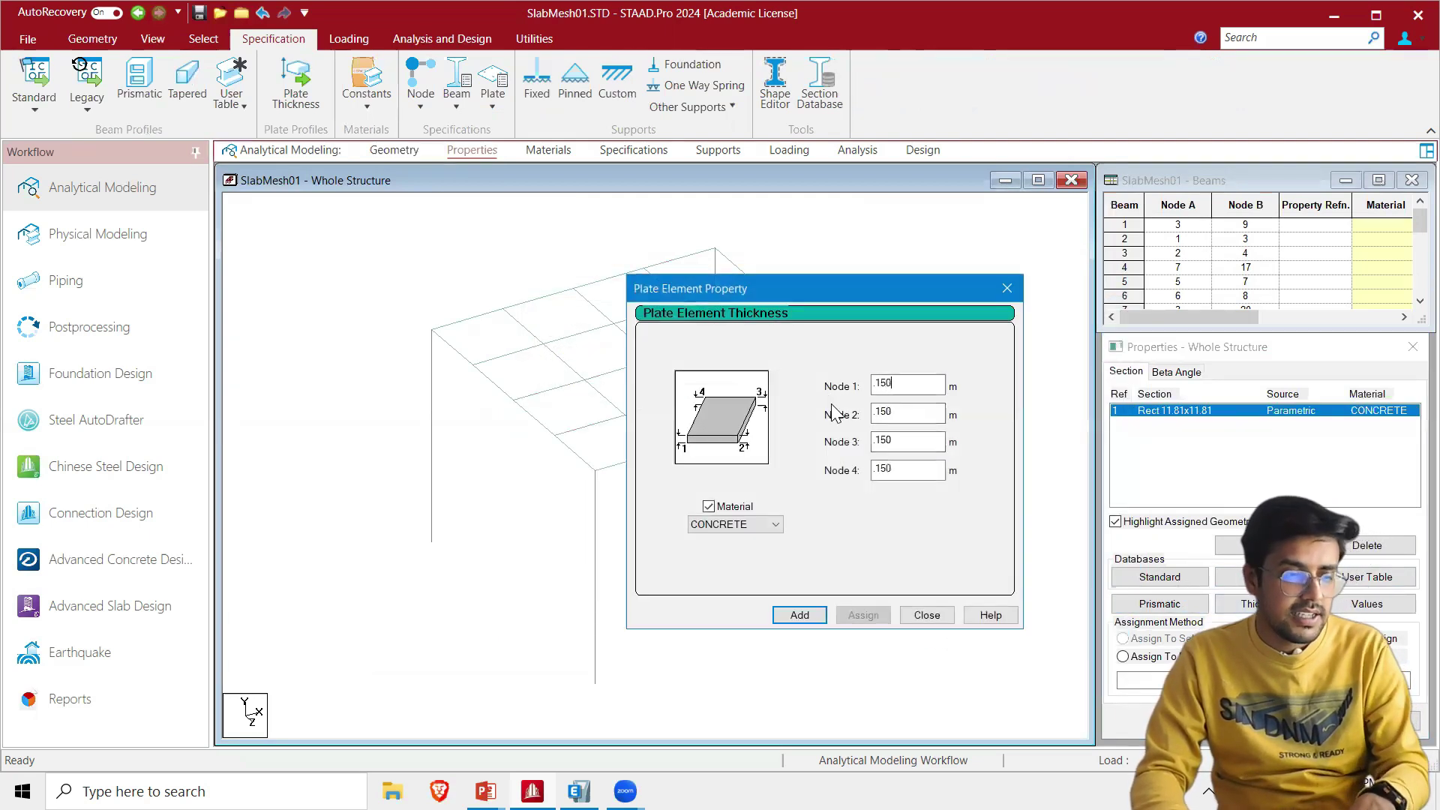
left_click(800, 615)
left_click(927, 616)
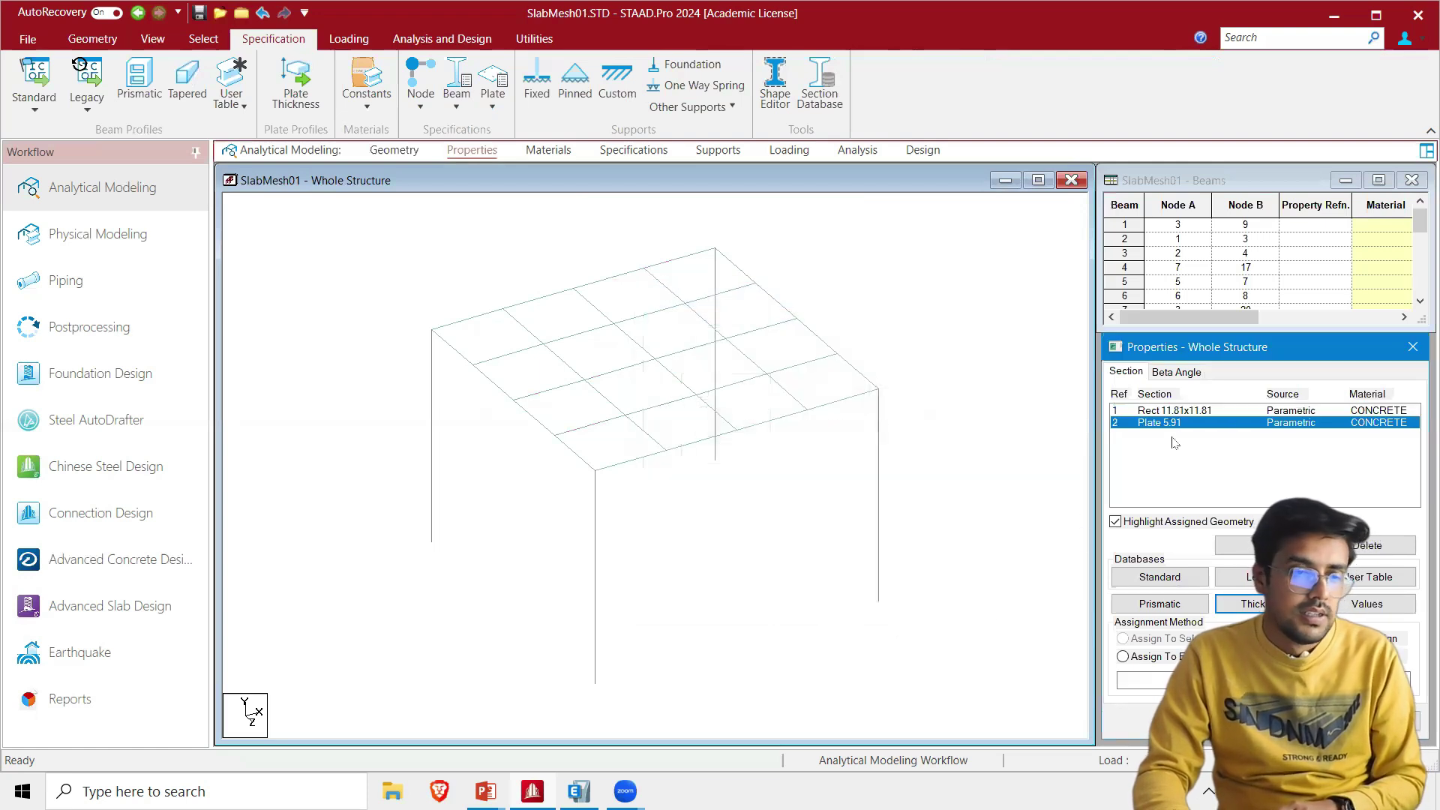
Assign the rectangular concrete section to all beams and columns in the view
left_click(1182, 413)
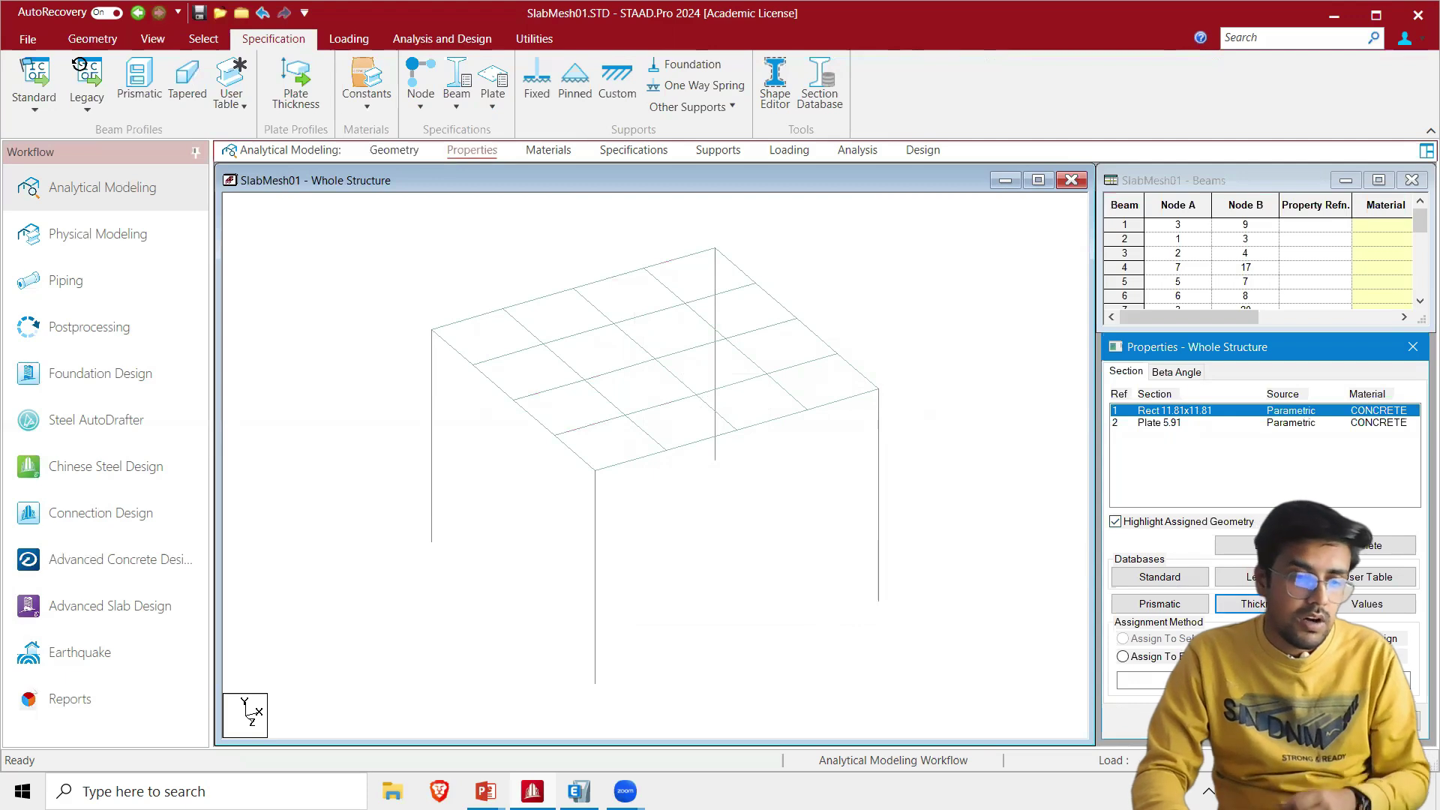
left_click(1201, 721)
left_click(1300, 590)
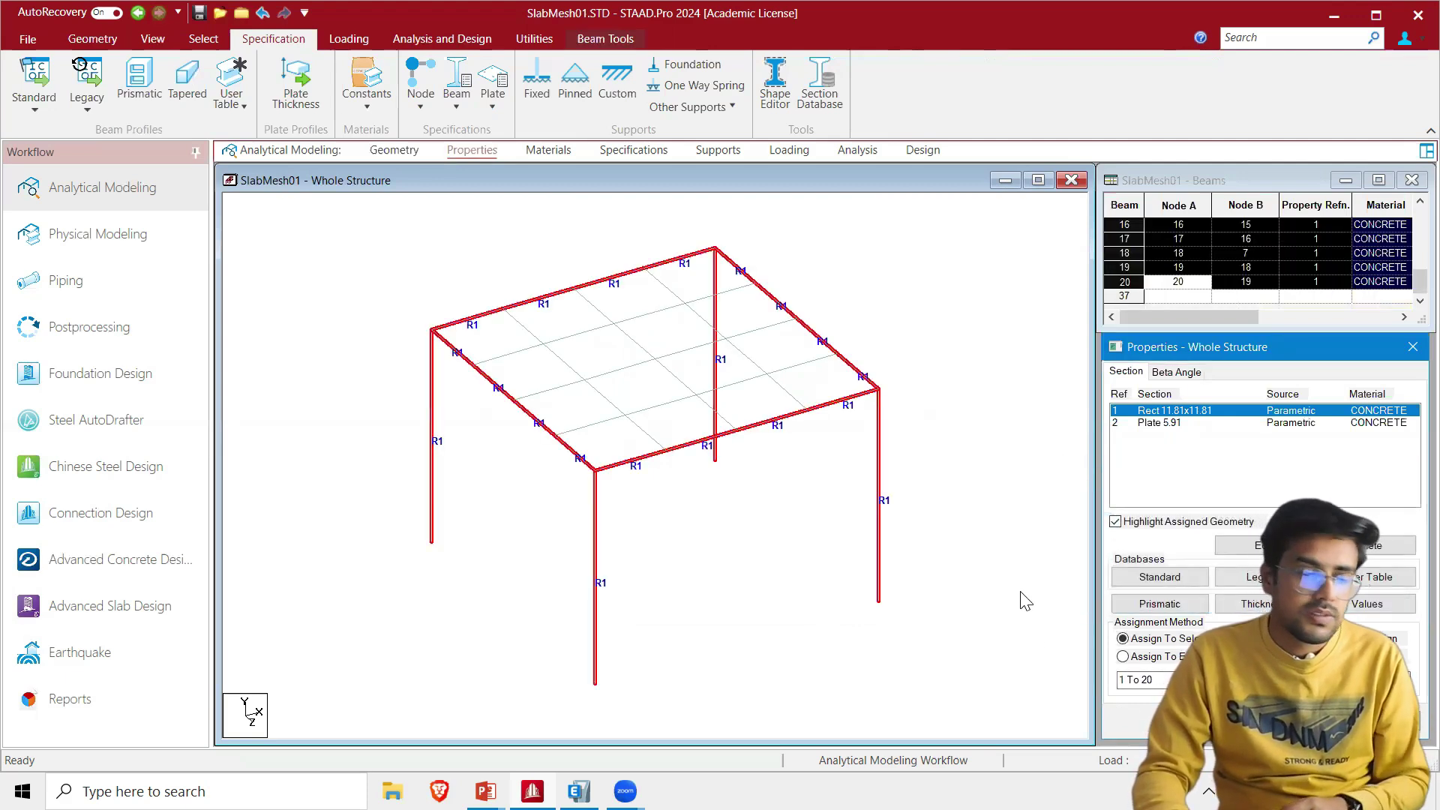
left_click(1026, 601)
Assign the plate thickness property to all slab plates in the view
left_click(1167, 422)
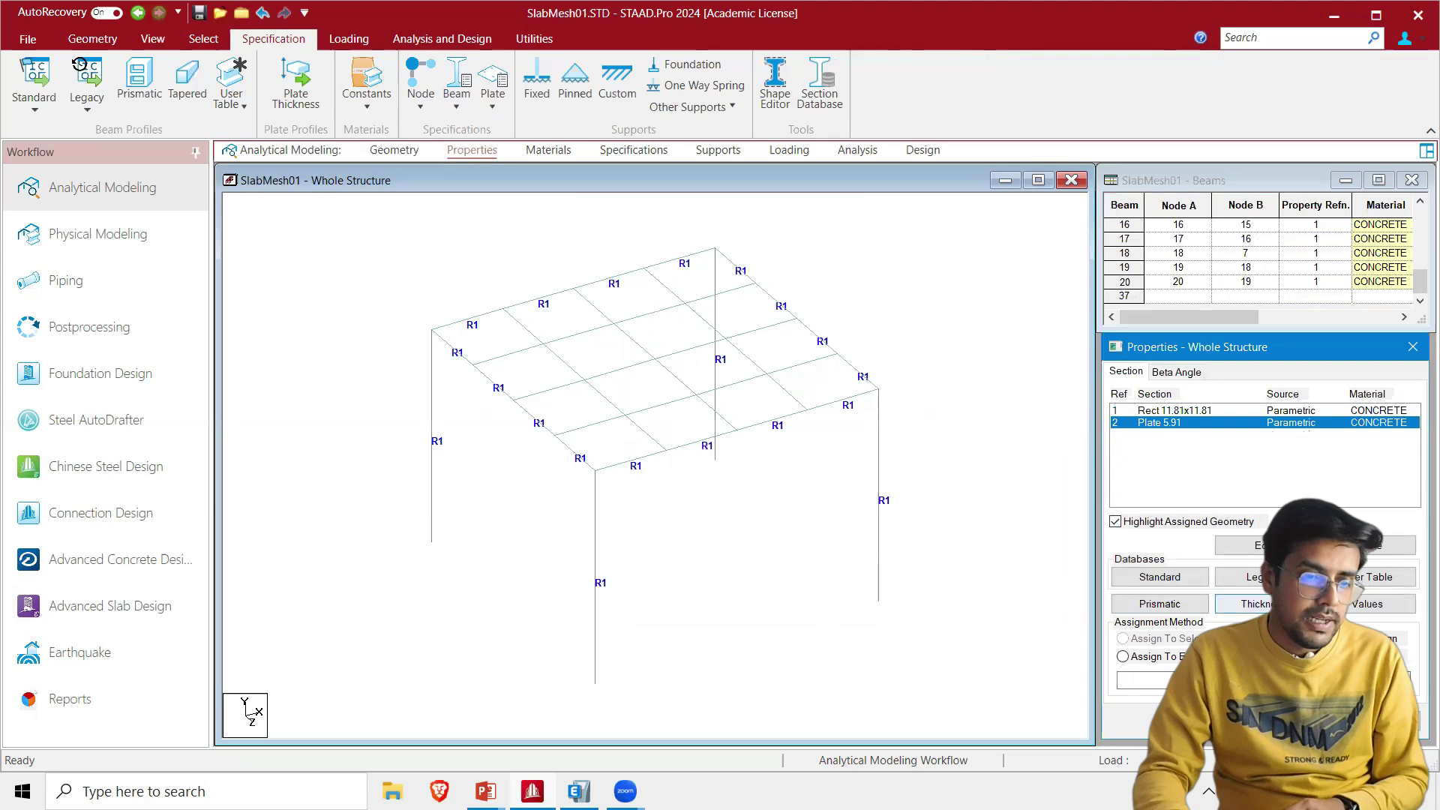
left_click(1200, 721)
left_click(1299, 590)
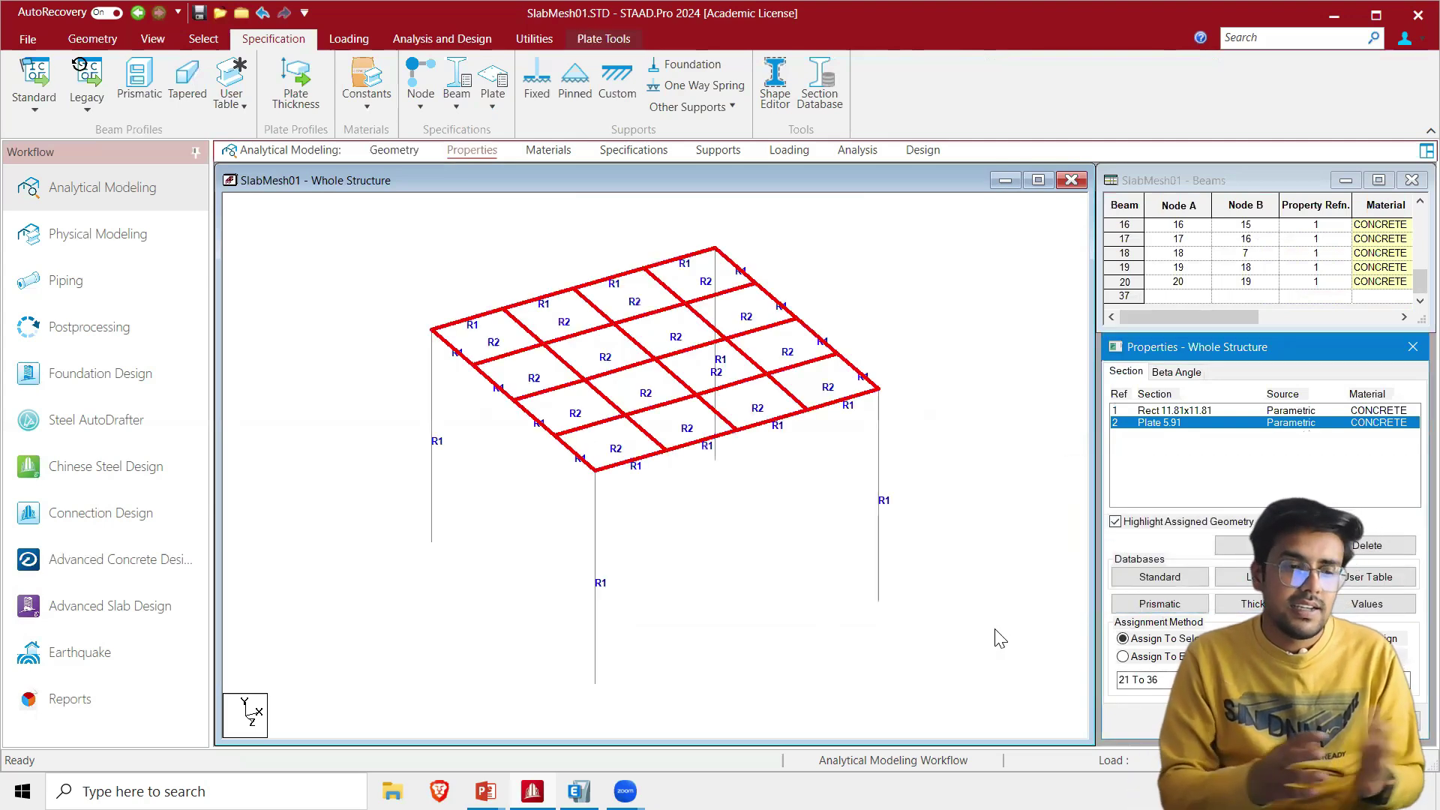
Set the CONCRETE material's compressive strength (Fcu) to 25000 kN/m2
left_click(548, 150)
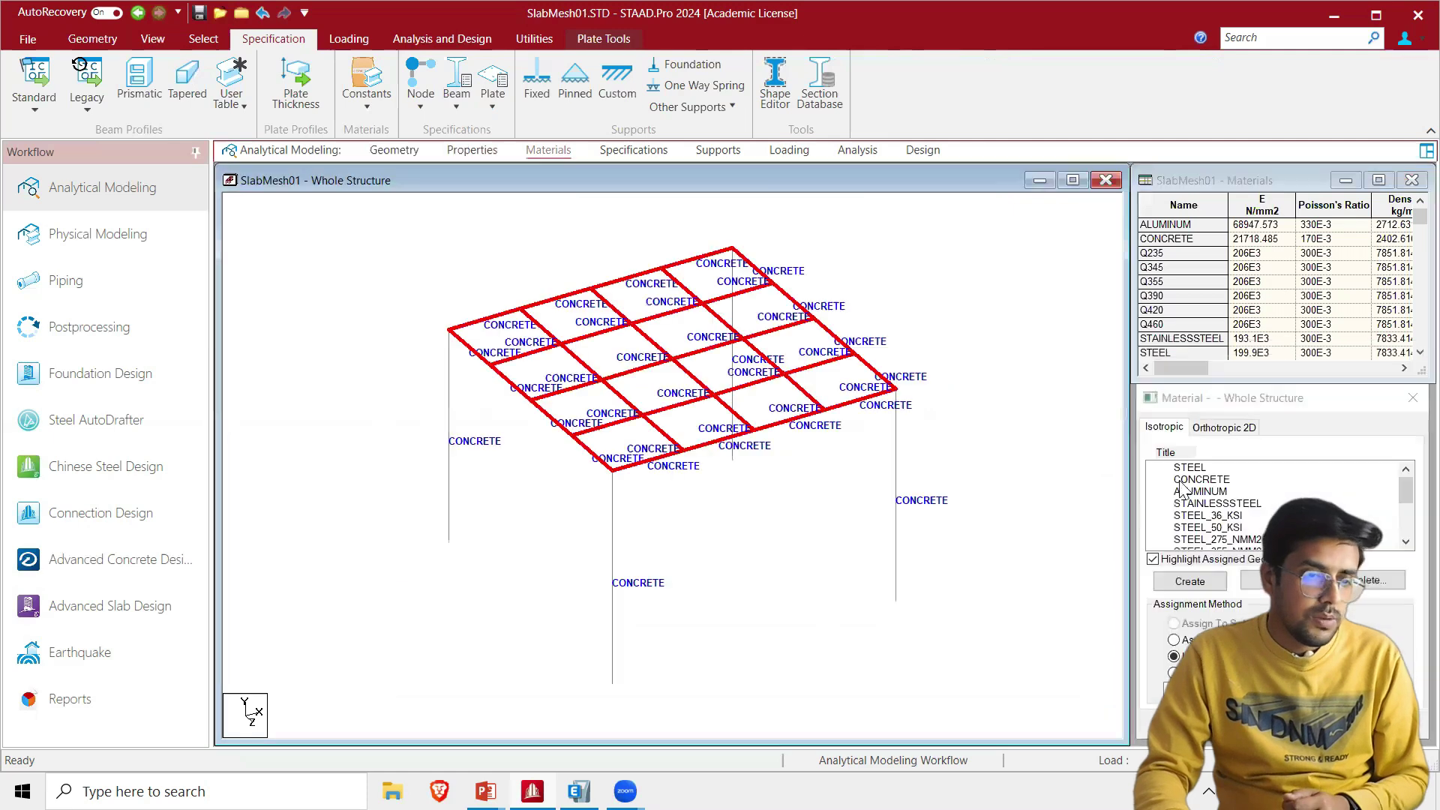
left_click(1194, 482)
double_click(1195, 482)
double_click(794, 537)
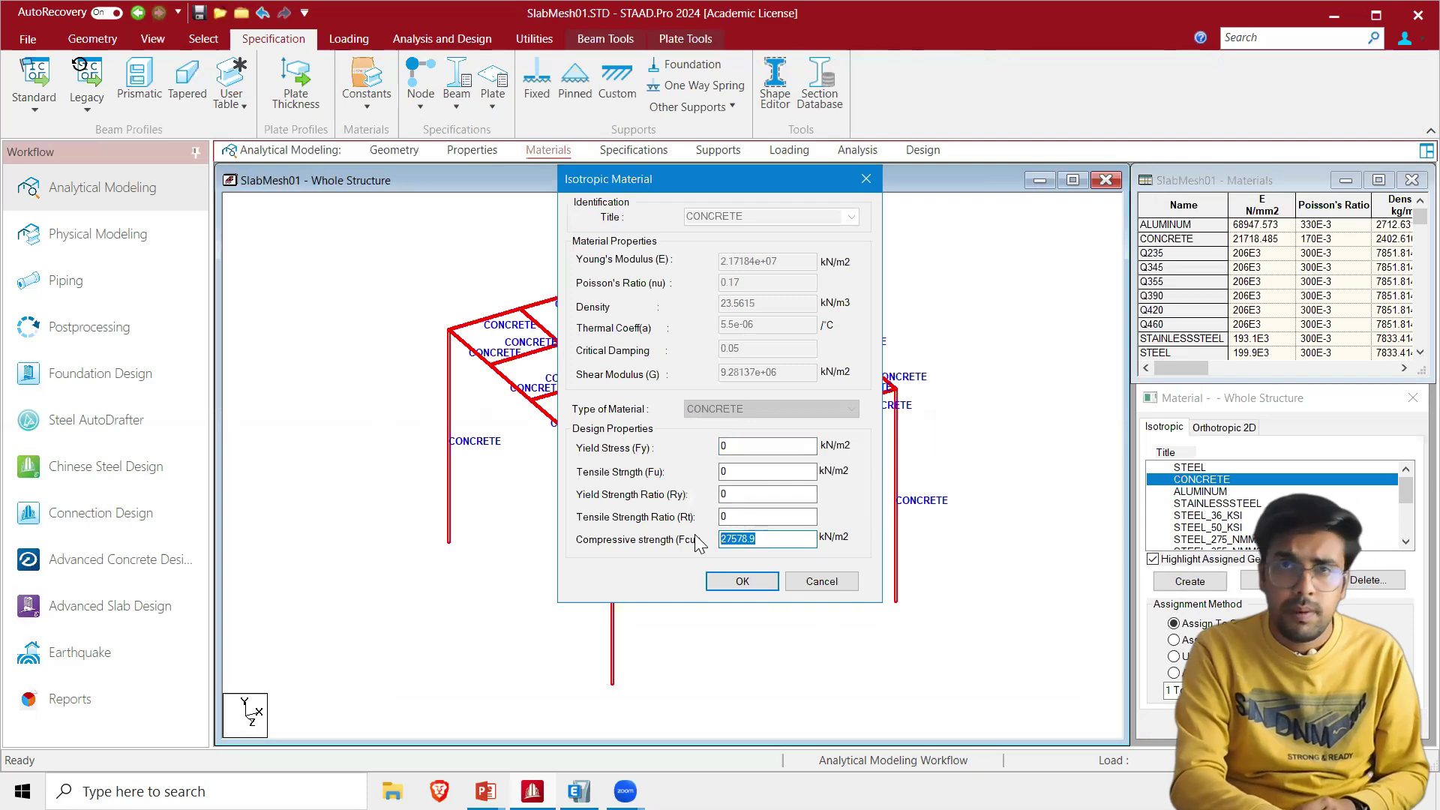
type("2500")
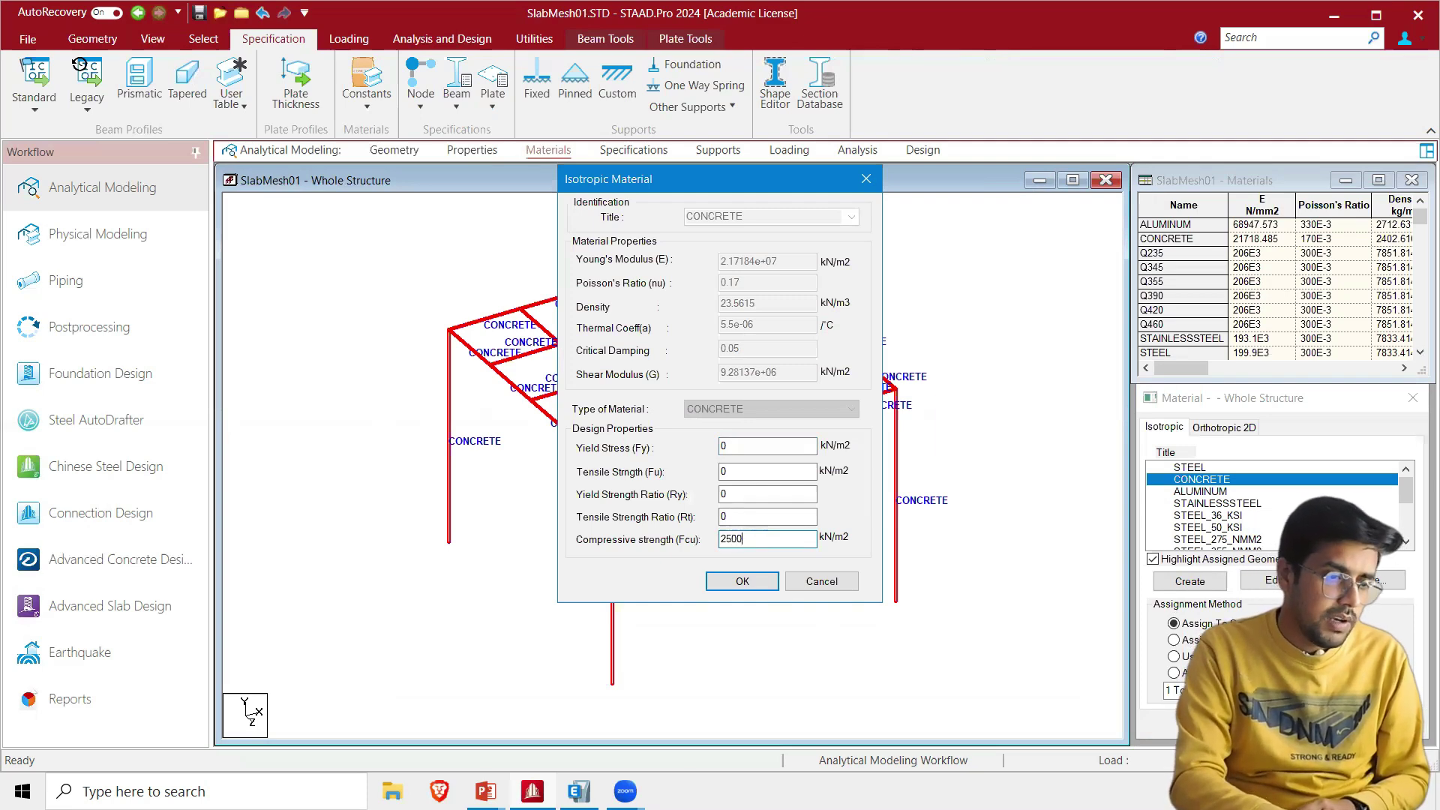
type("0")
left_click(741, 581)
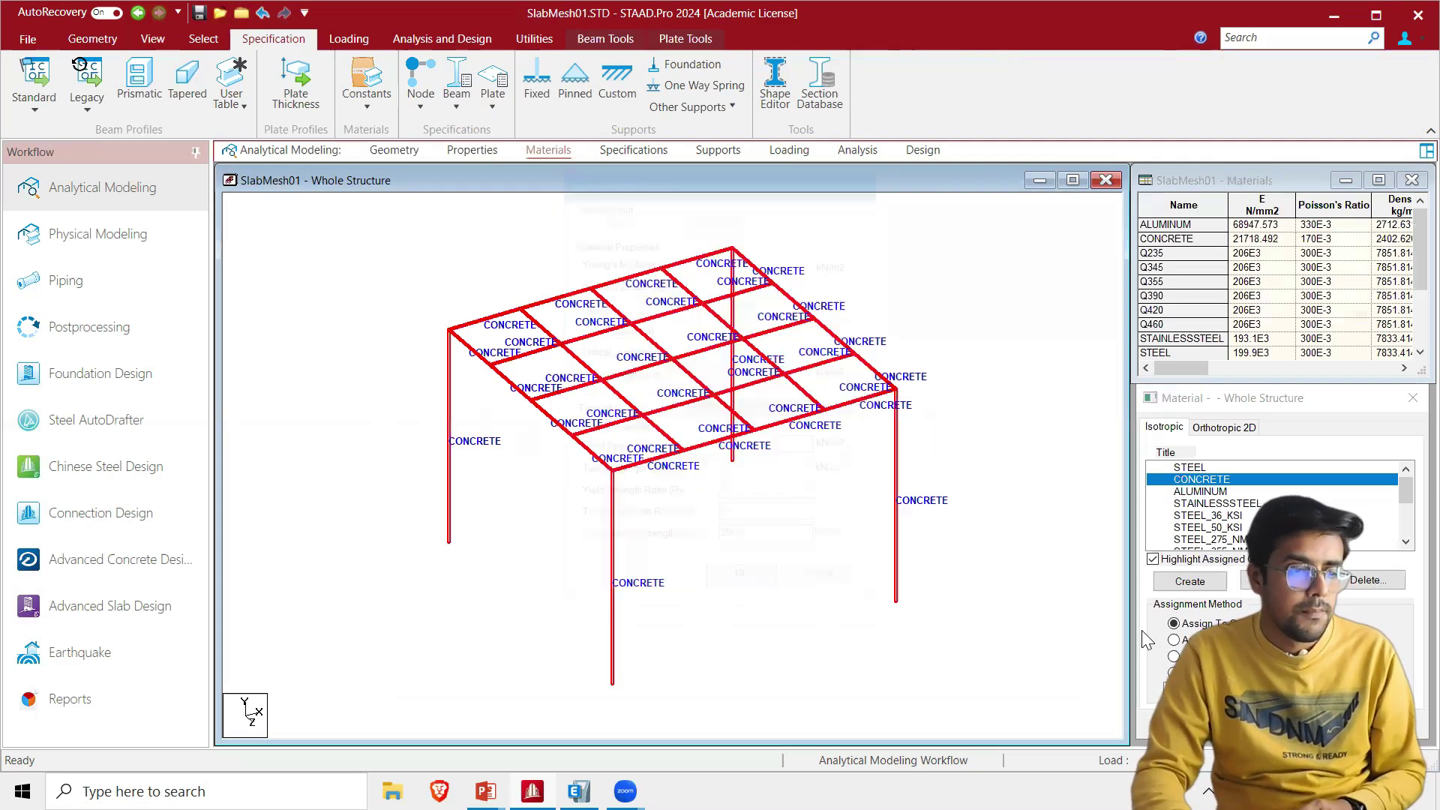
Assign the CONCRETE material to all members and plates in the view
left_click(1174, 639)
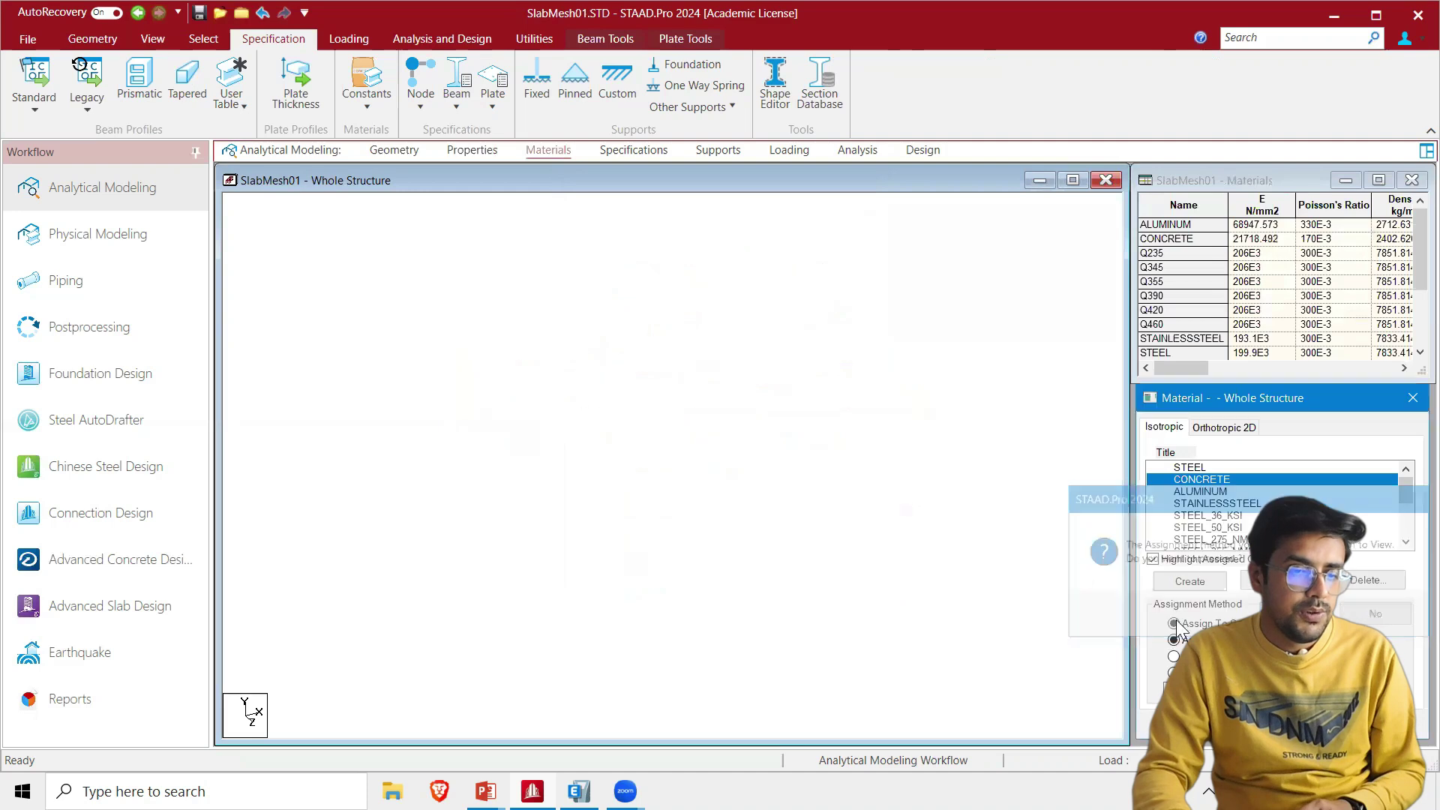
left_click(1059, 538)
Create a fixed support definition for the structure
left_click(729, 152)
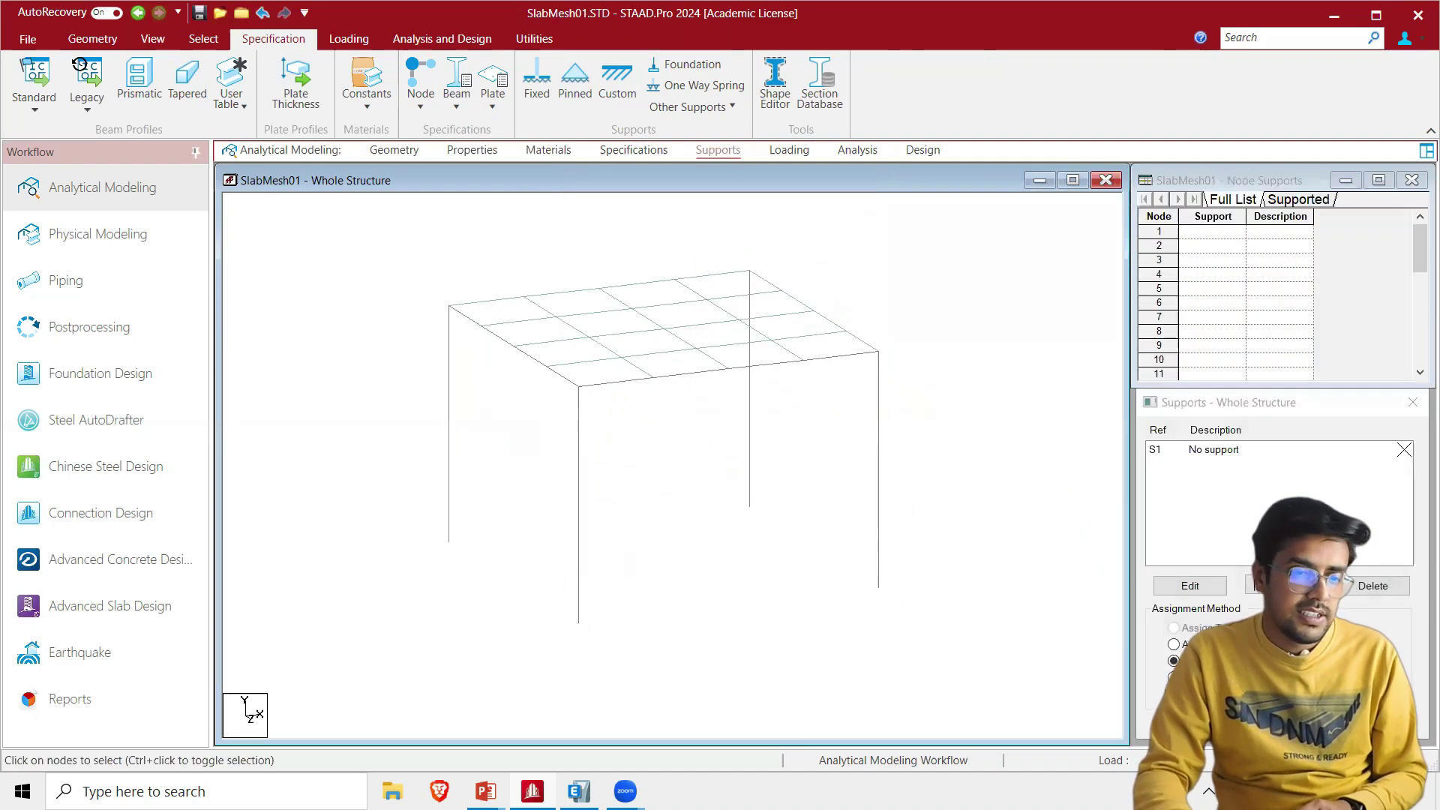
left_click(1282, 586)
left_click(1145, 745)
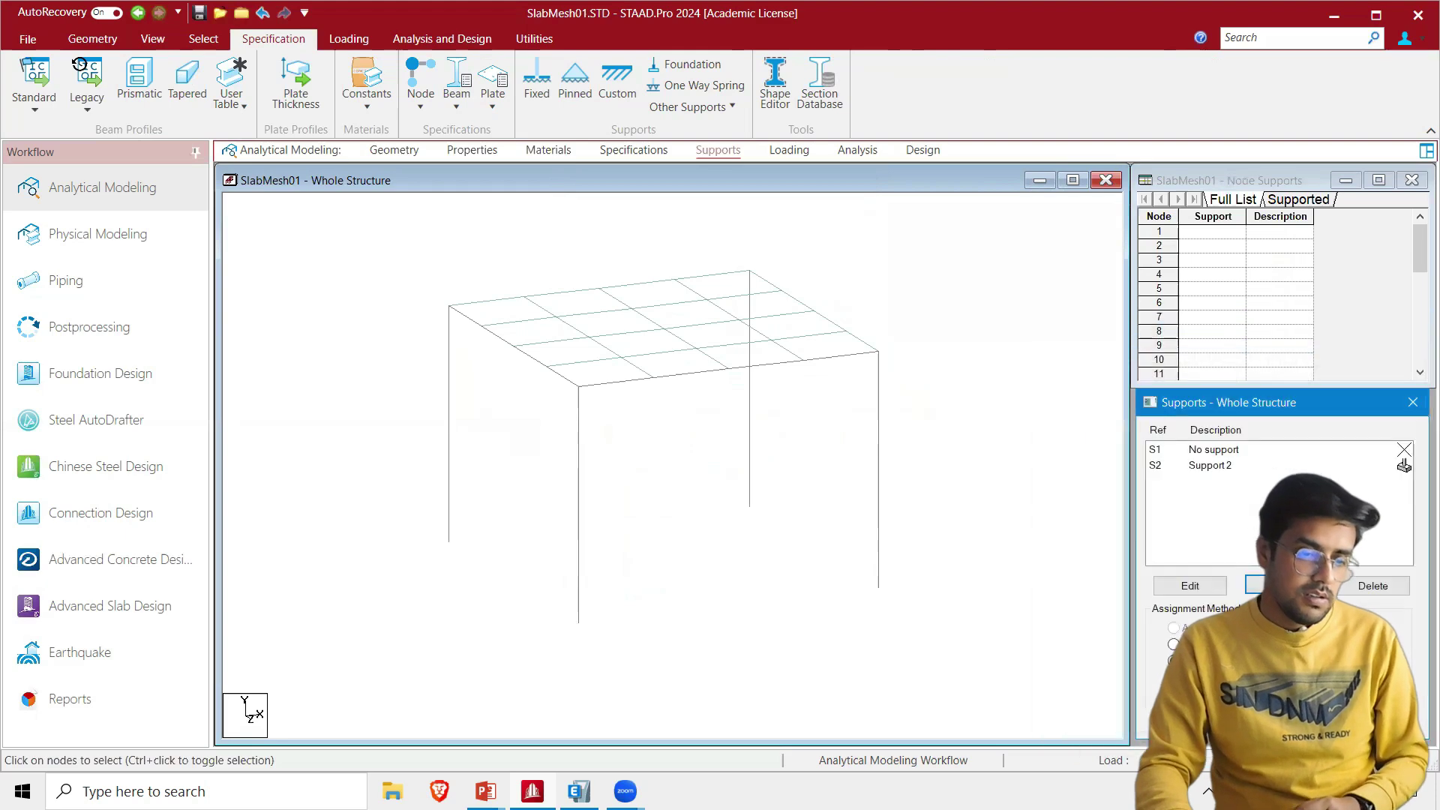
Assign the fixed support to the four column base nodes and save the model
left_click(1209, 465)
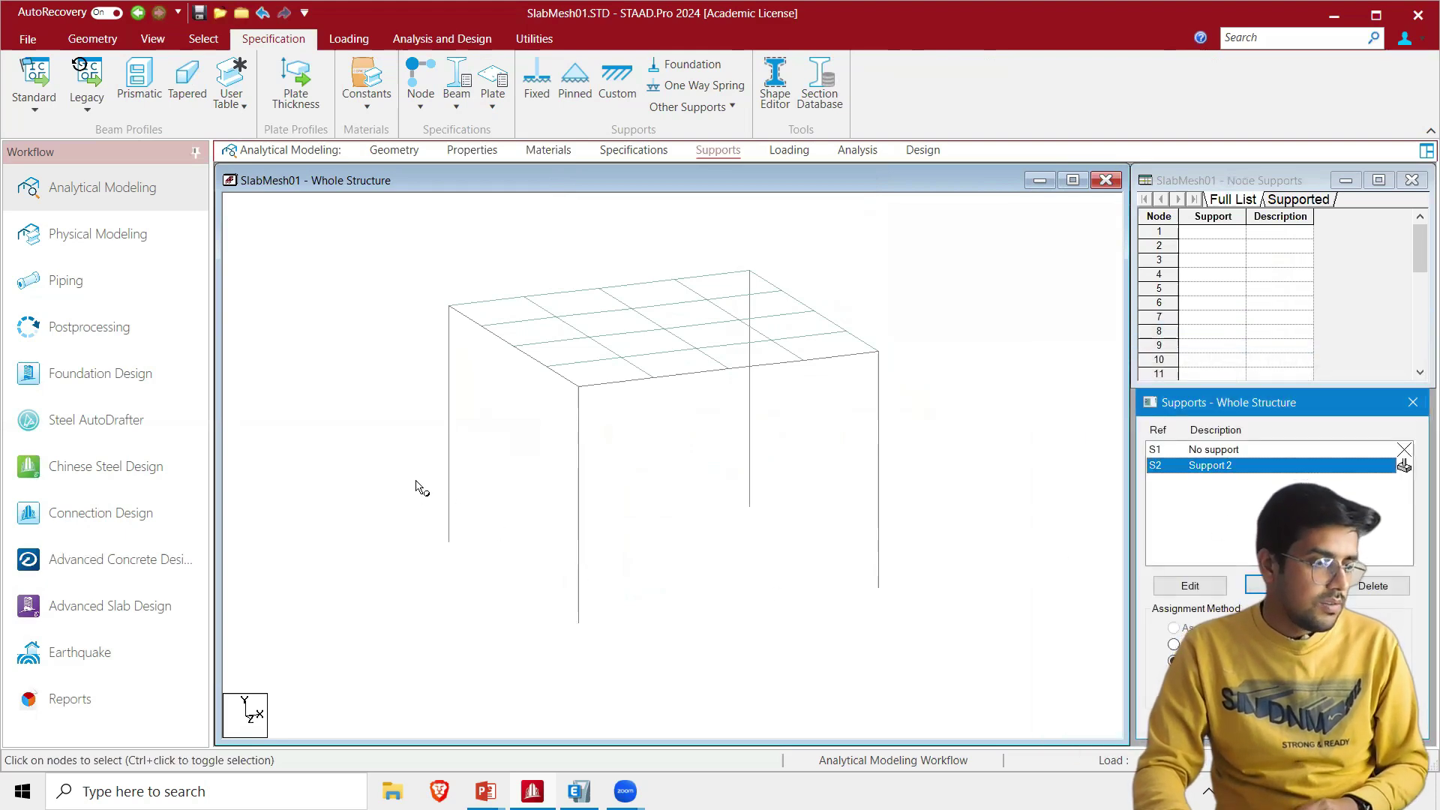
left_click_drag(418, 475, 961, 665)
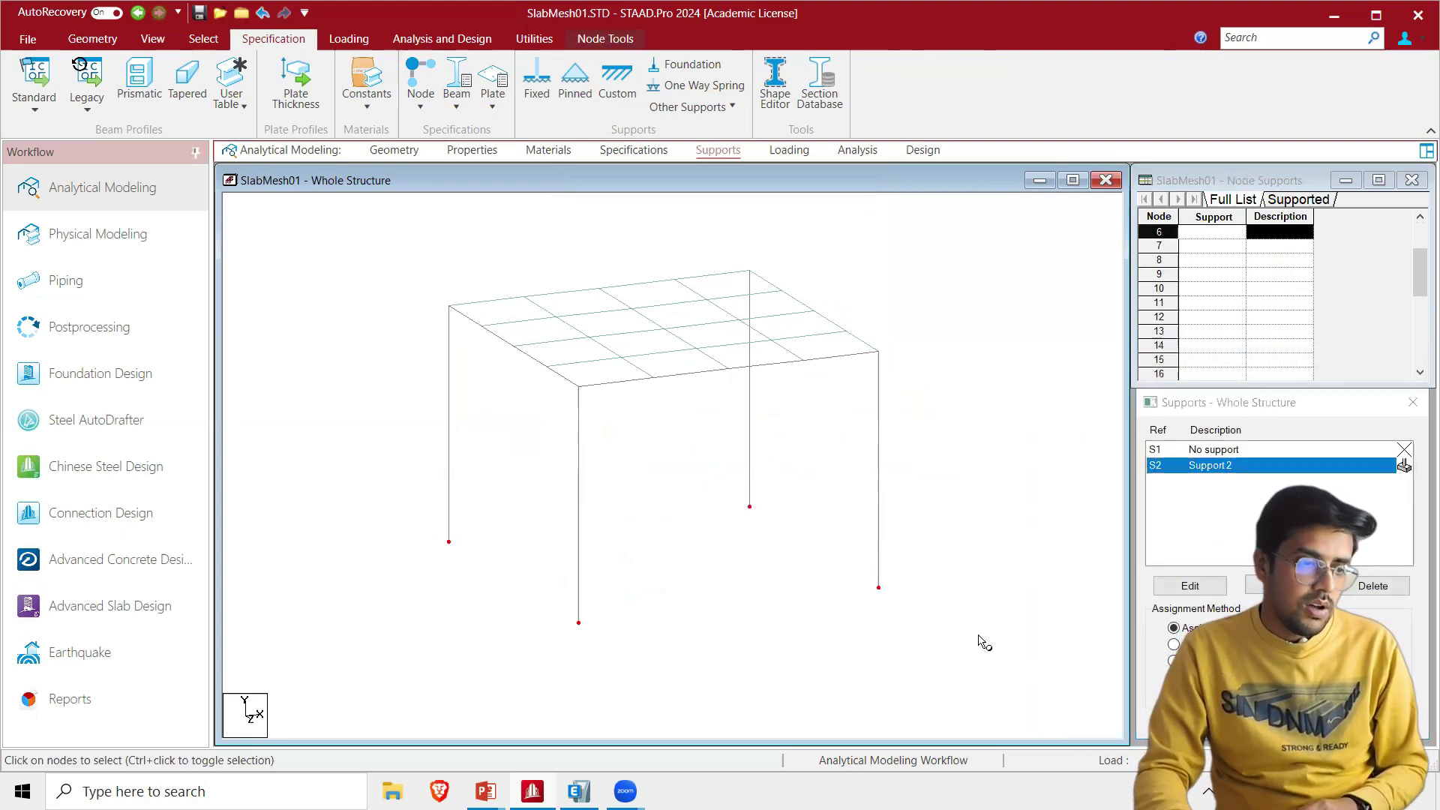
left_click(1201, 724)
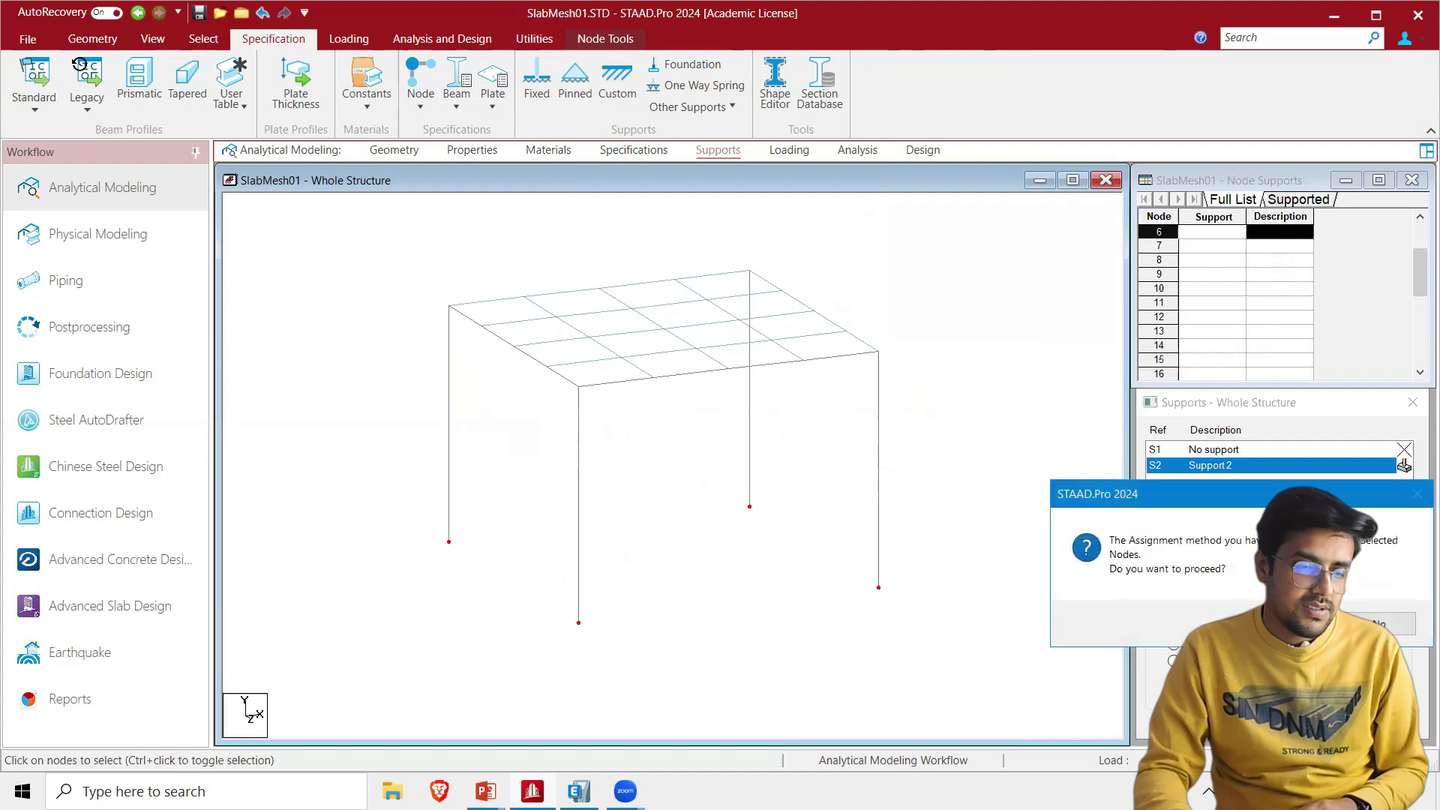
left_click(1296, 625)
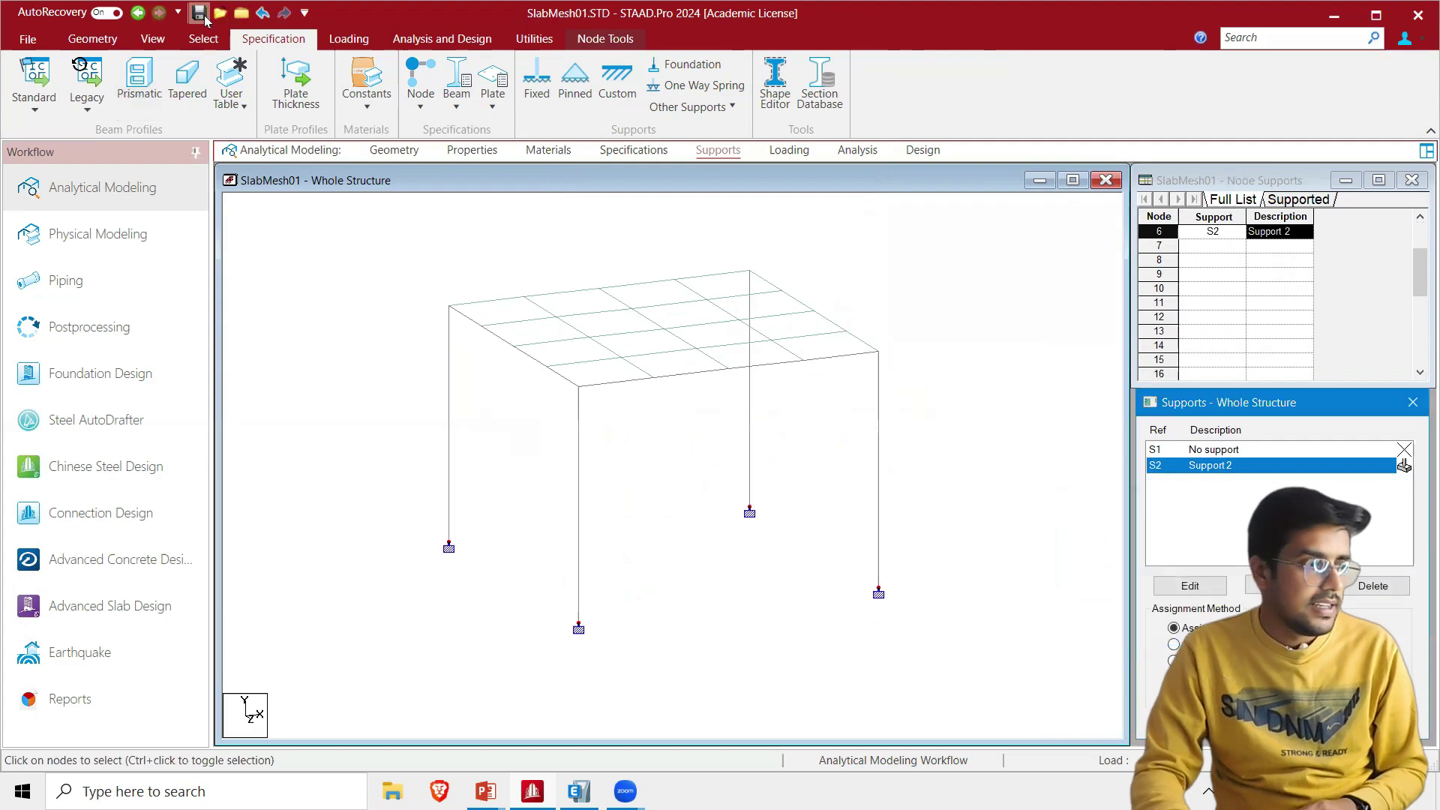
left_click(199, 13)
left_click(705, 487)
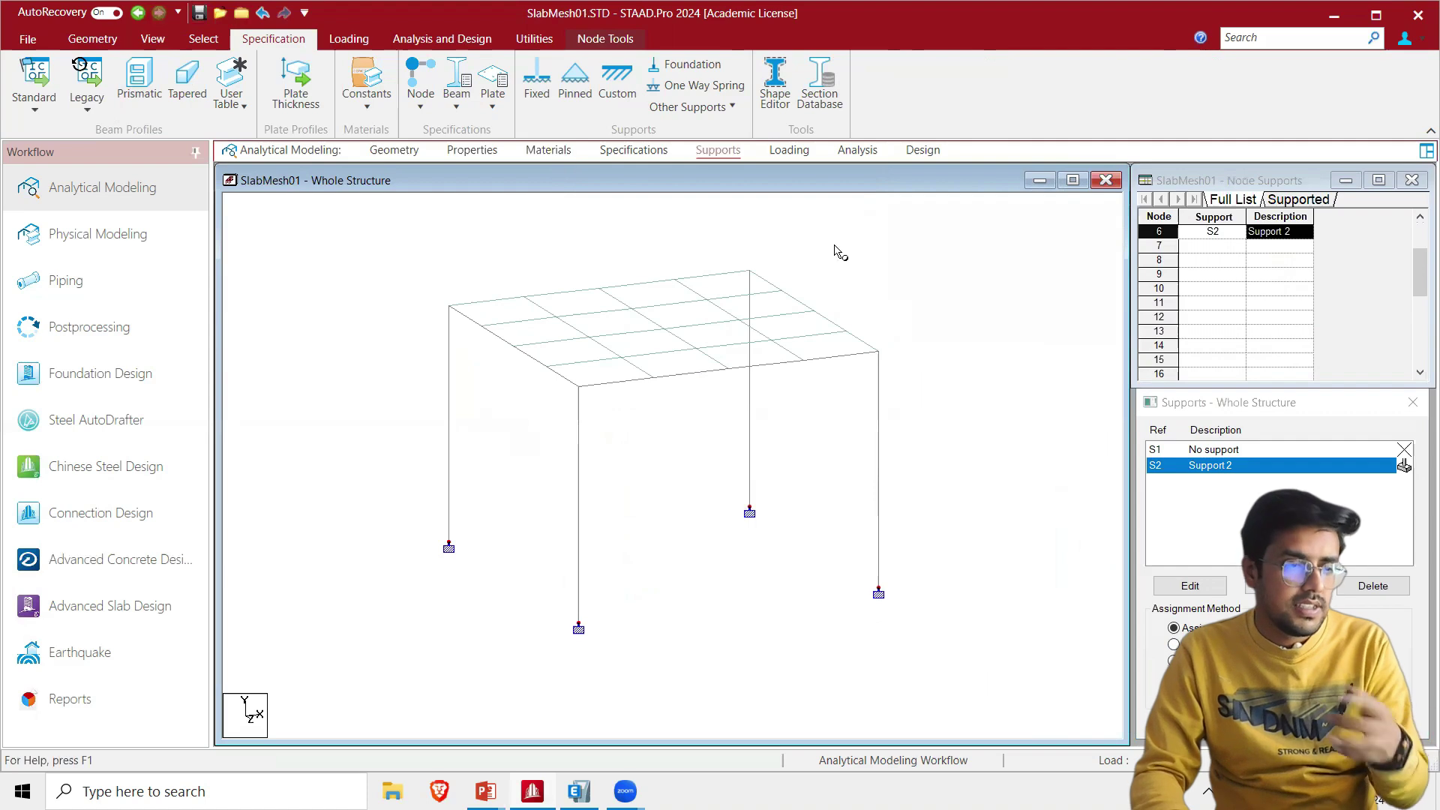
Add primary load case 1 with loading type Dead and the title DL
left_click(780, 153)
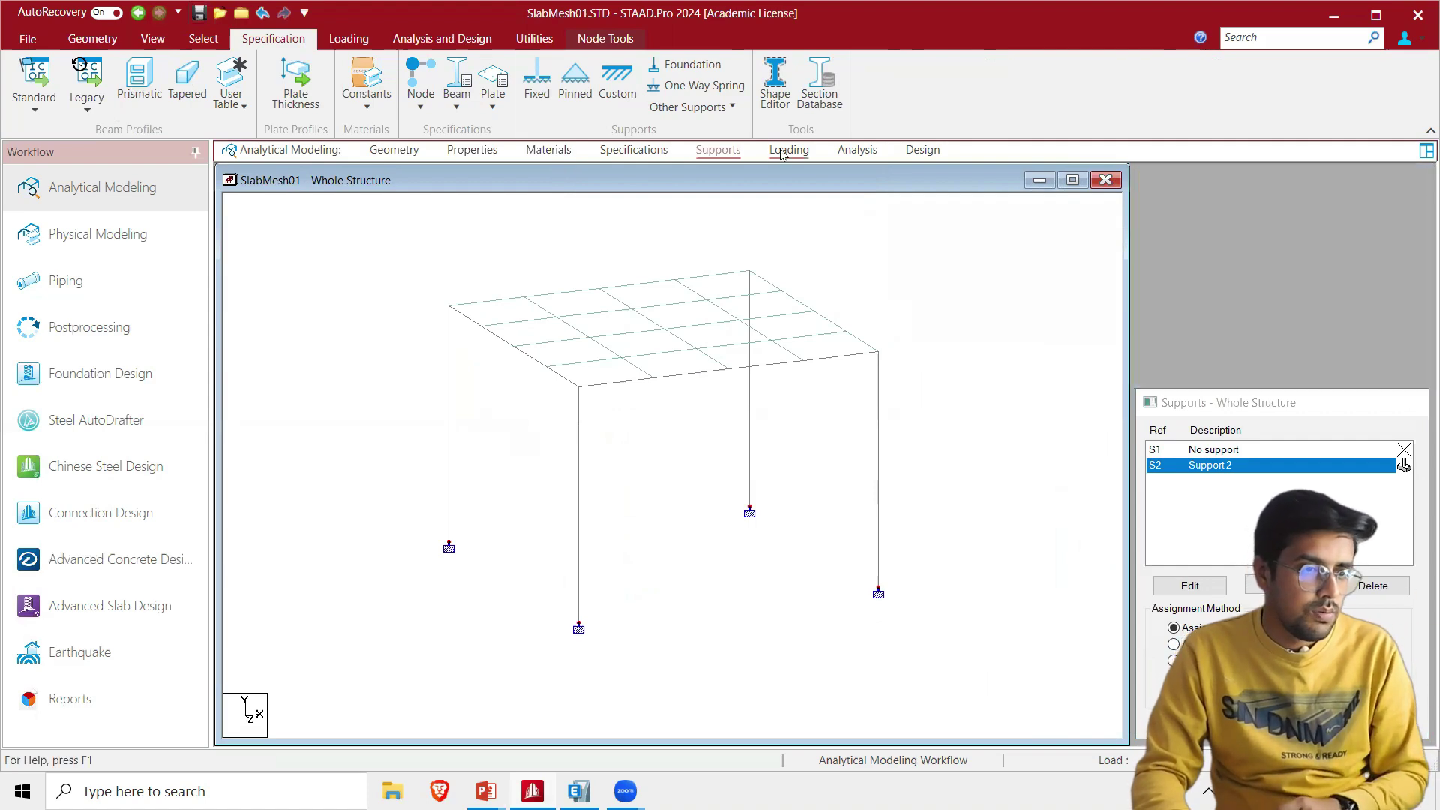
left_click(1230, 225)
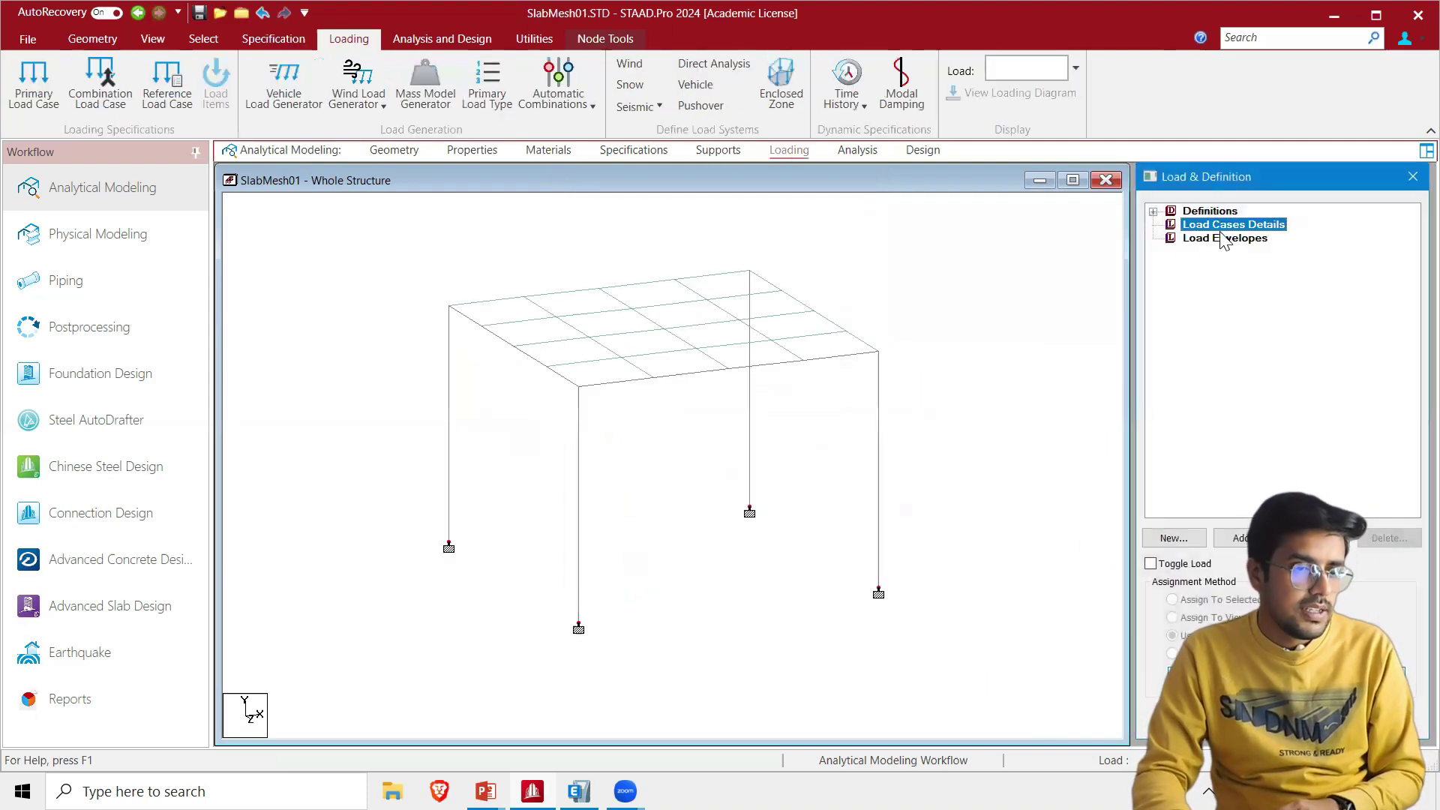
left_click(1242, 537)
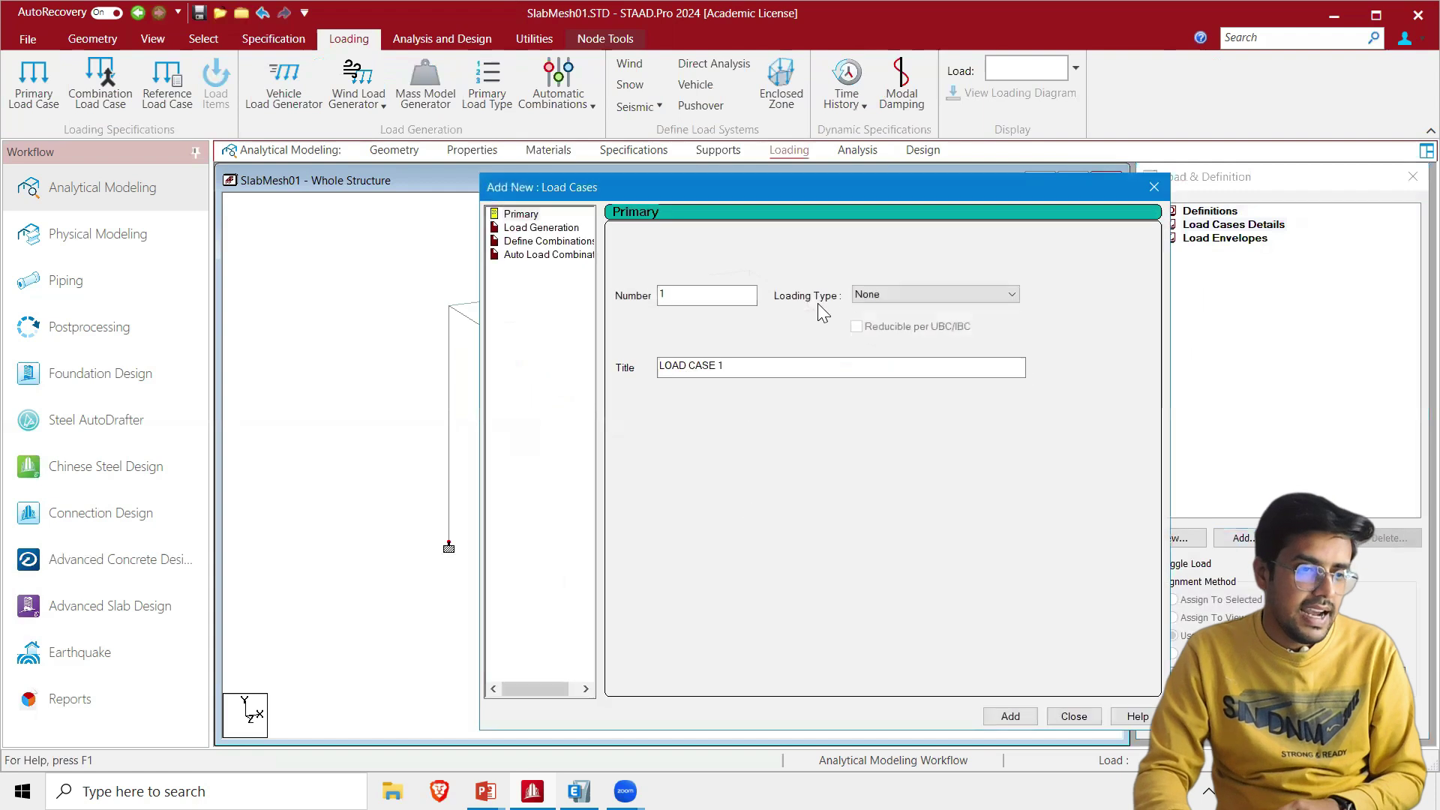
left_click(870, 296)
scroll(879, 336, "up", 2)
left_click(879, 312)
left_click_drag(789, 365, 659, 366)
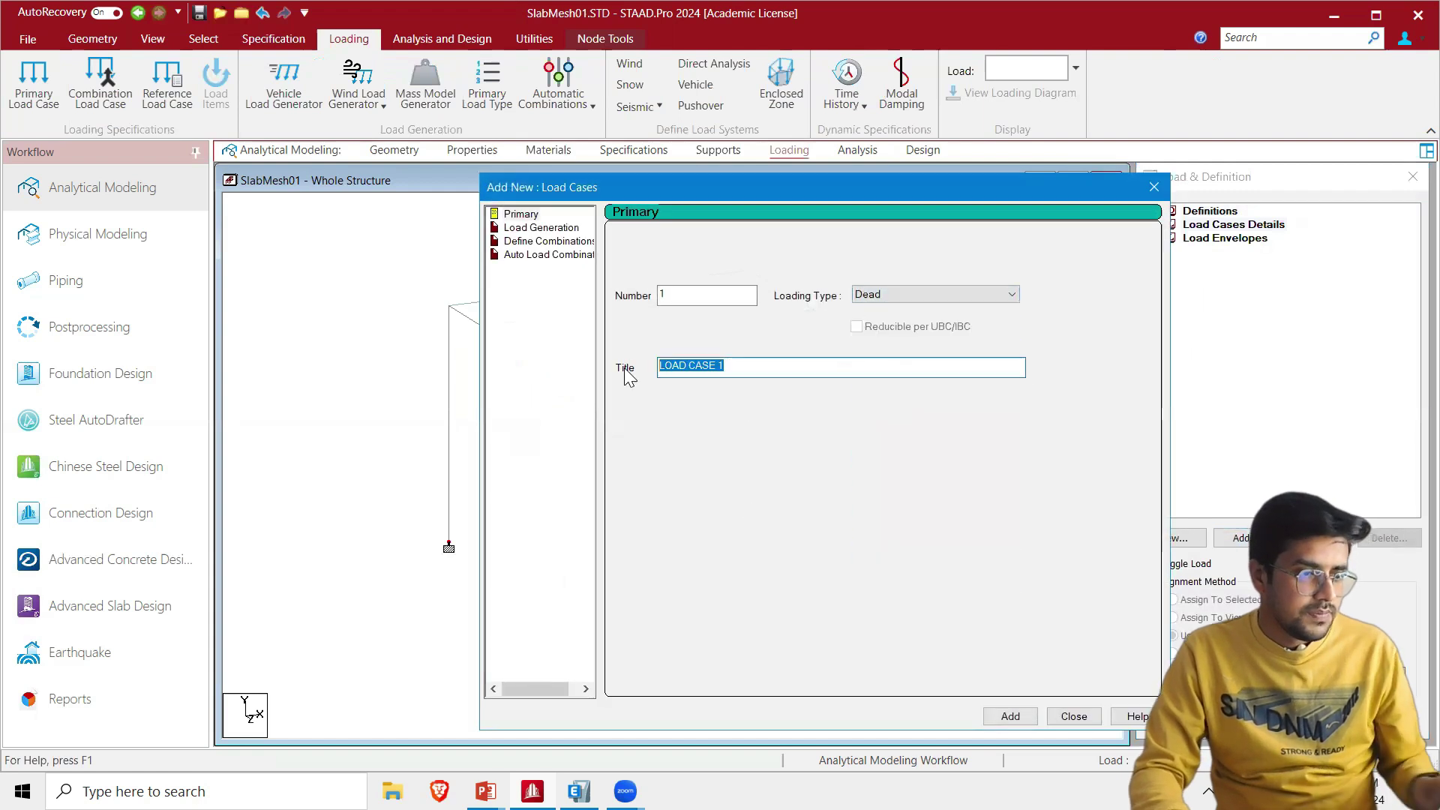
type("DL")
left_click(1011, 716)
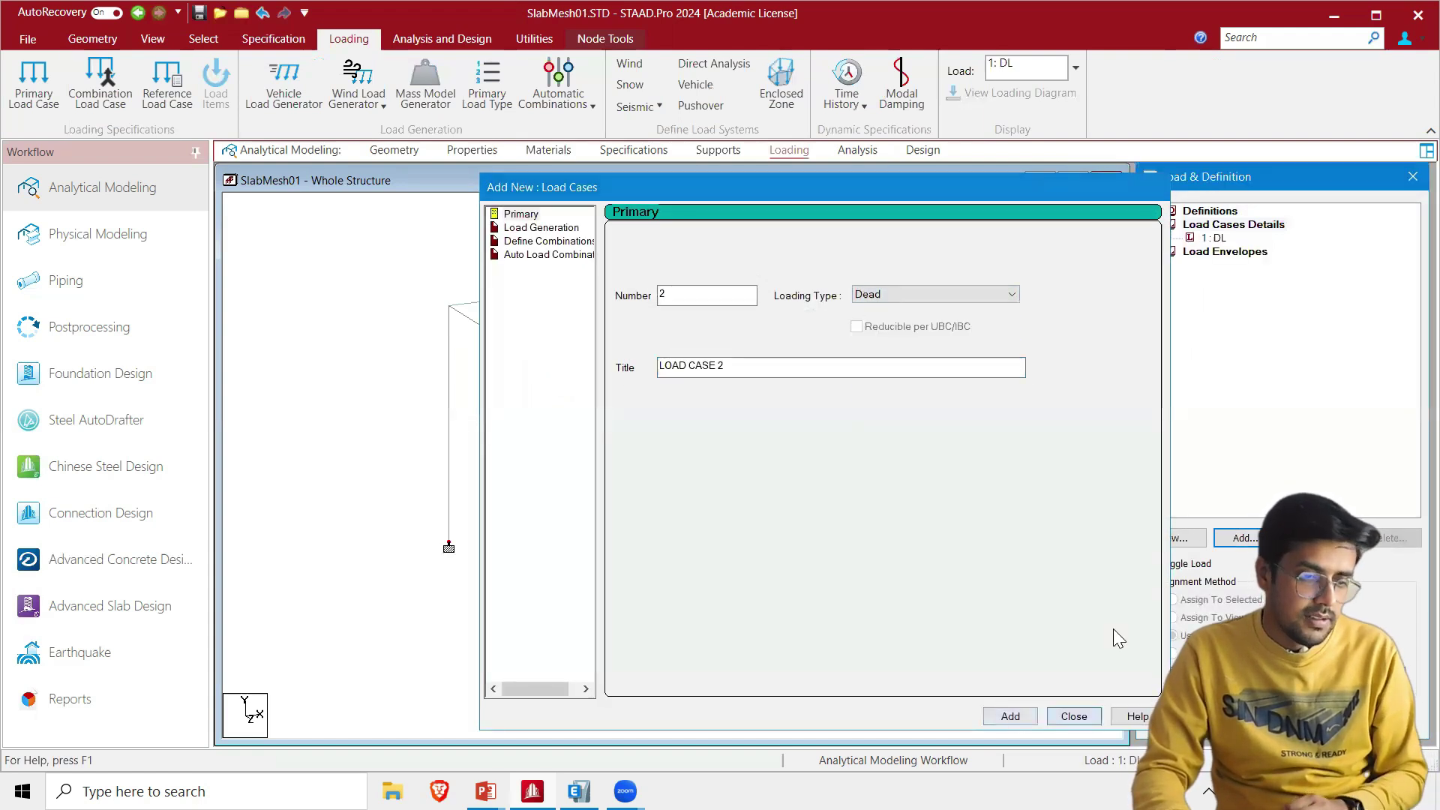
left_click(1074, 716)
Add a selfweight load in the Y direction with factor -1 to the DL load case
left_click(1216, 240)
left_click(1242, 538)
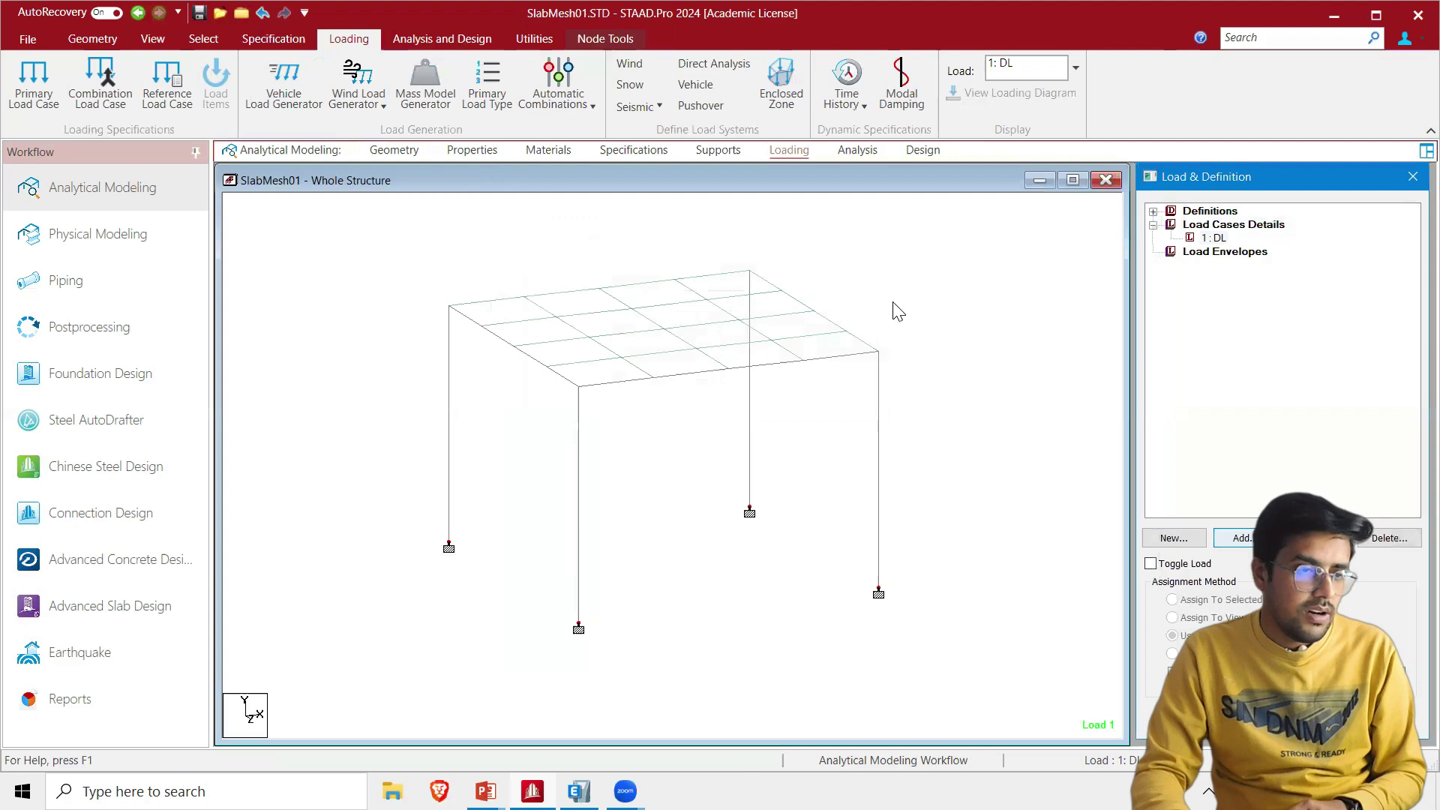
left_click(1127, 741)
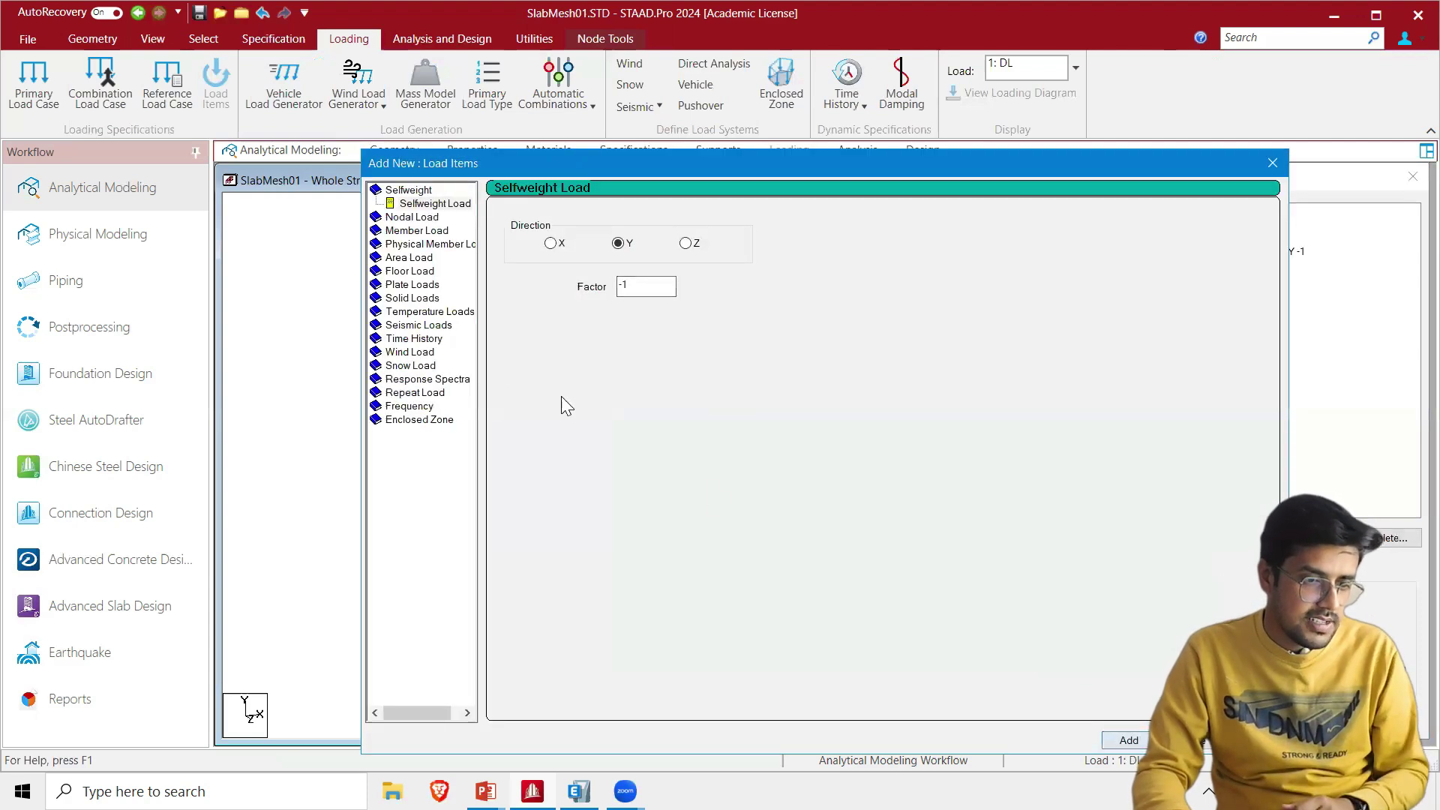
Add a Global Y floor load of -3 kN/m2 to DL, with ranges Y 0 to 3 m, X 0 to 4 m and Z 0 to 4 m
left_click(412, 272)
left_click(586, 304)
type("-3")
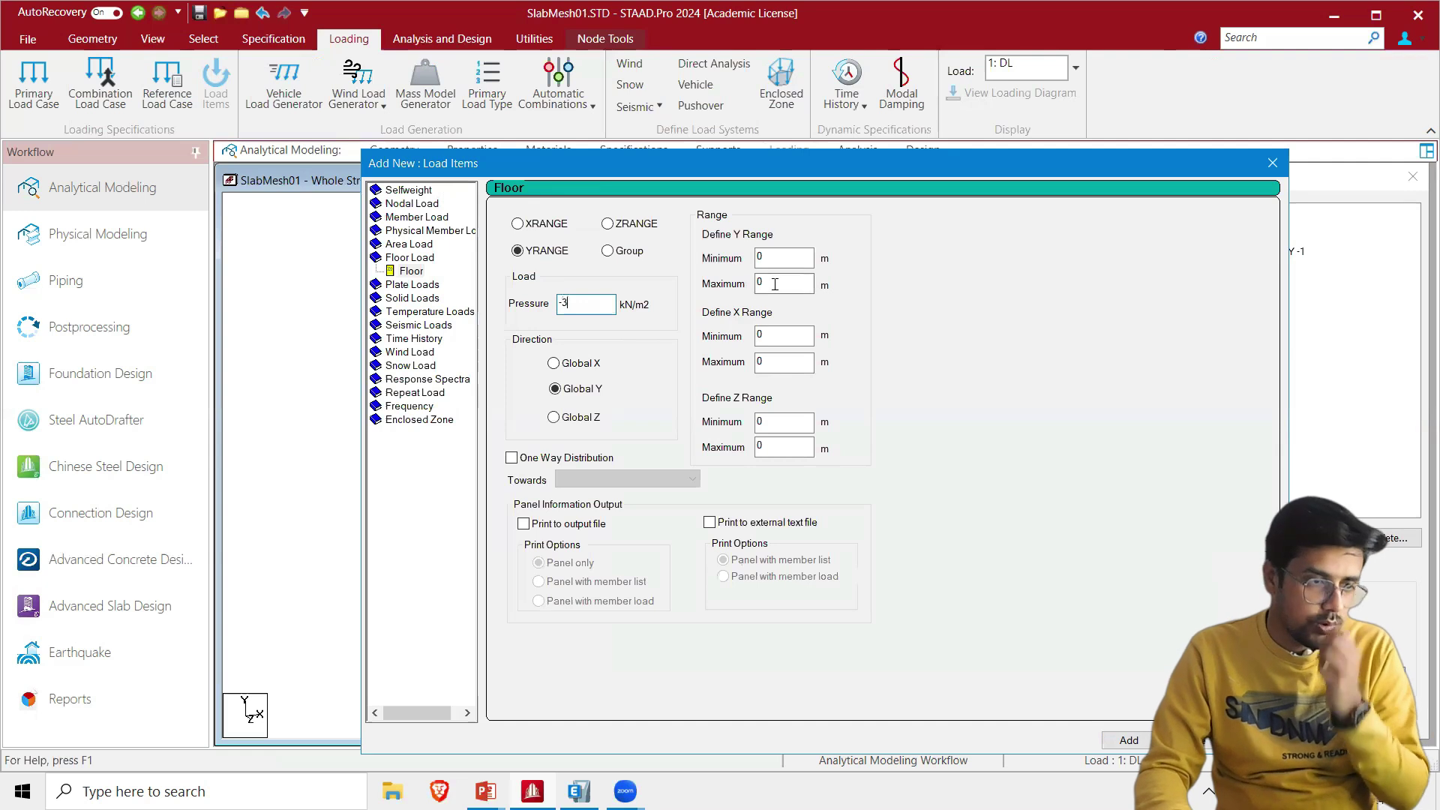
type("3")
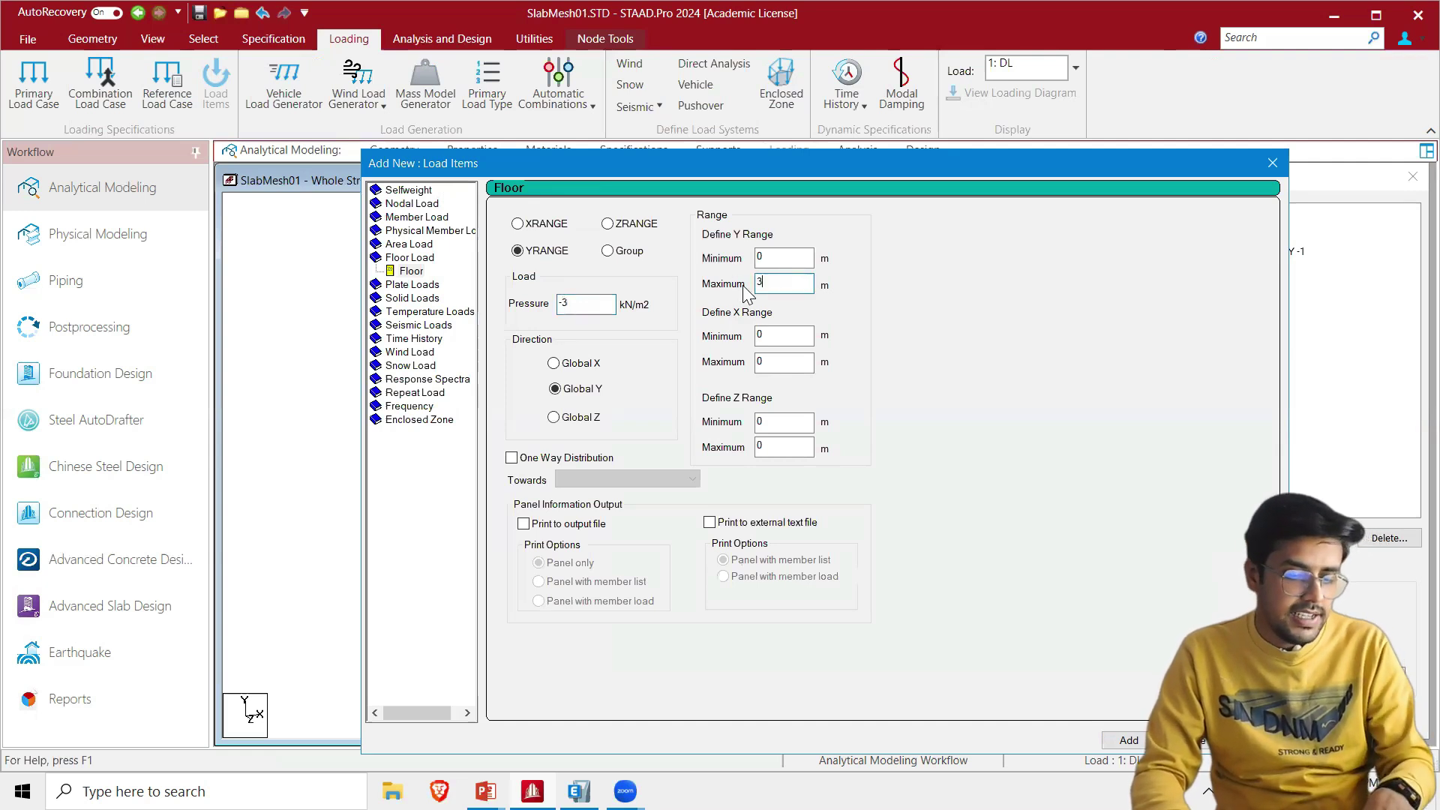
key("Tab")
key("Tab")
type("4")
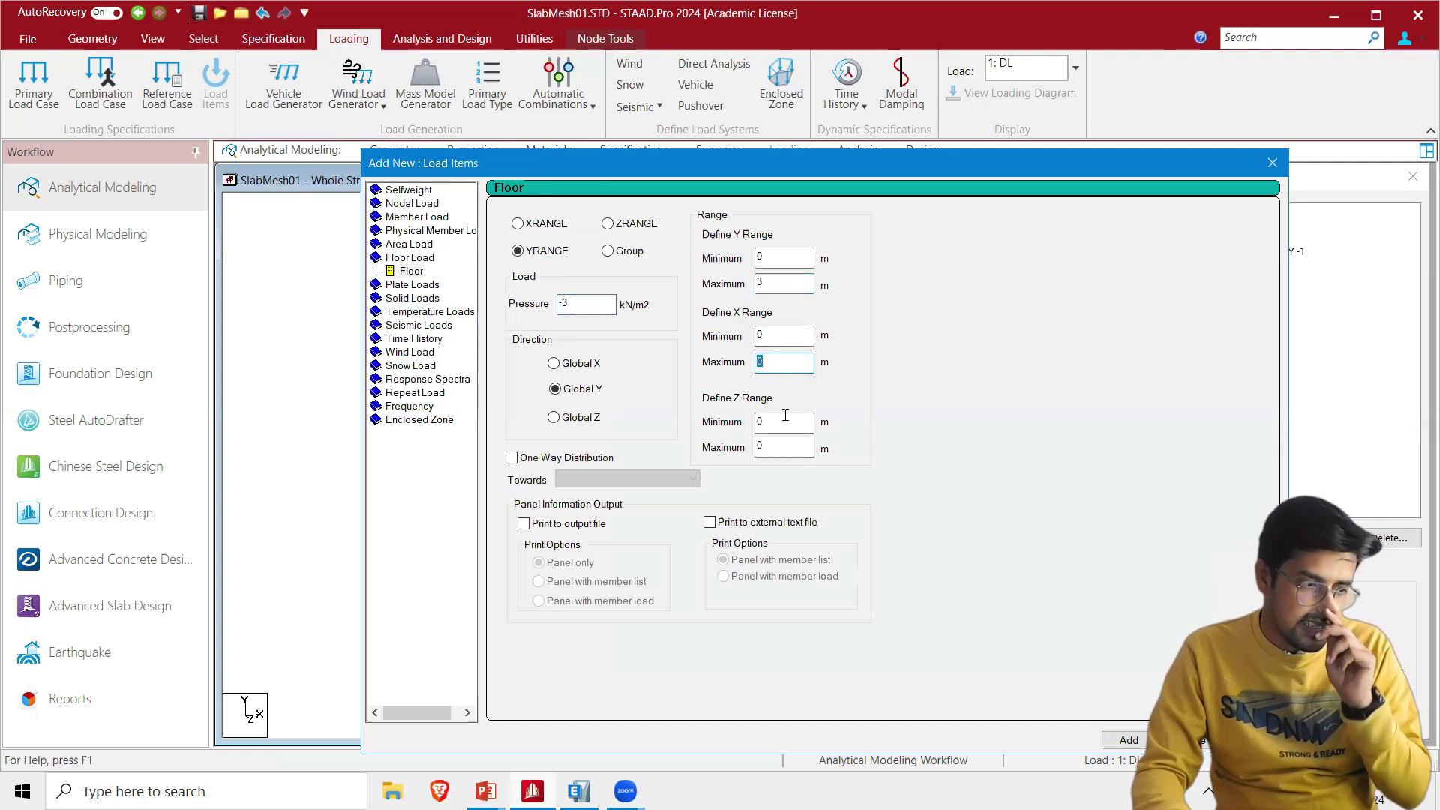
left_click(775, 447)
key("BackSpace")
type("4")
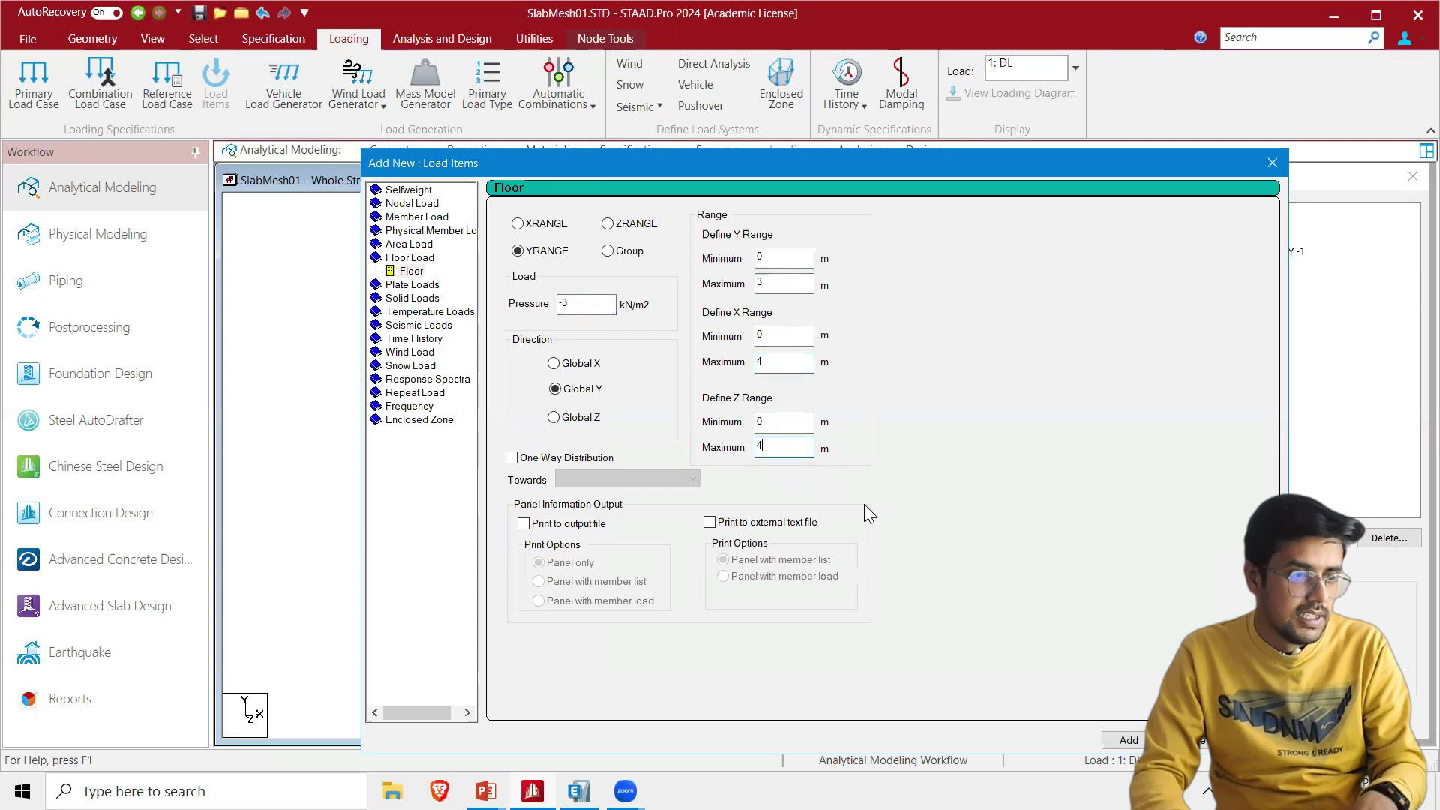
left_click(1129, 740)
left_click(1194, 740)
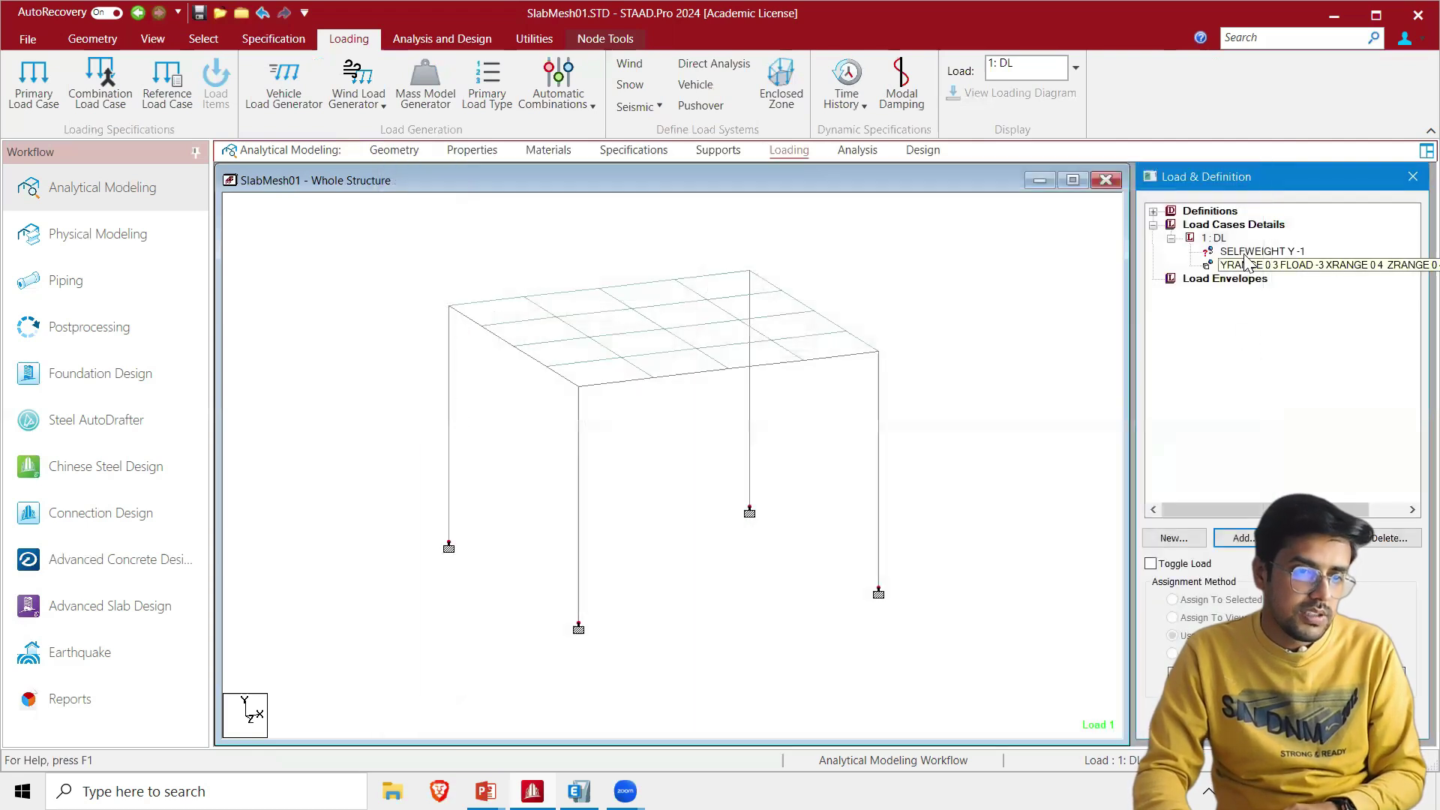
Assign the selfweight load to the whole view and save the model
left_click(1201, 616)
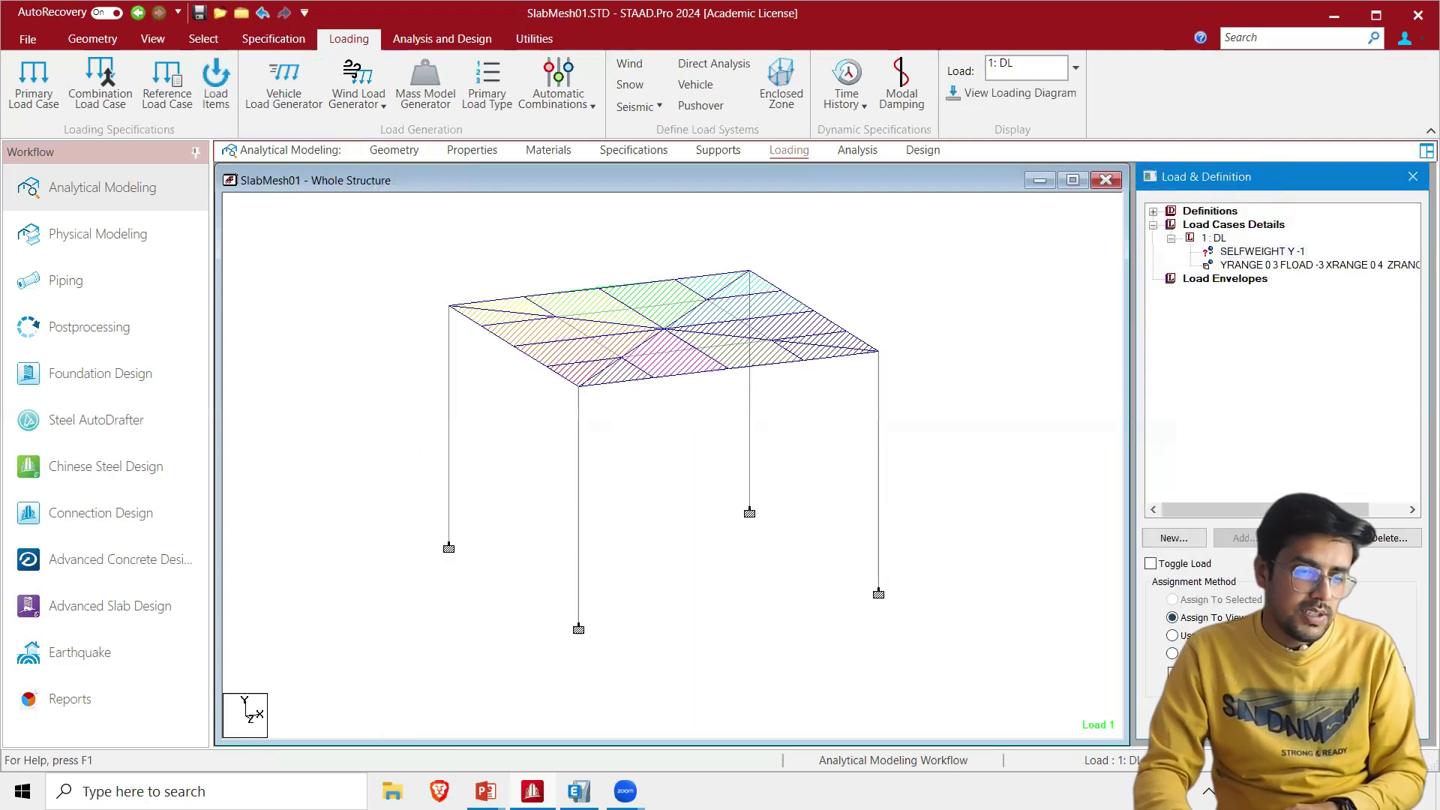
left_click(1217, 718)
left_click(1296, 504)
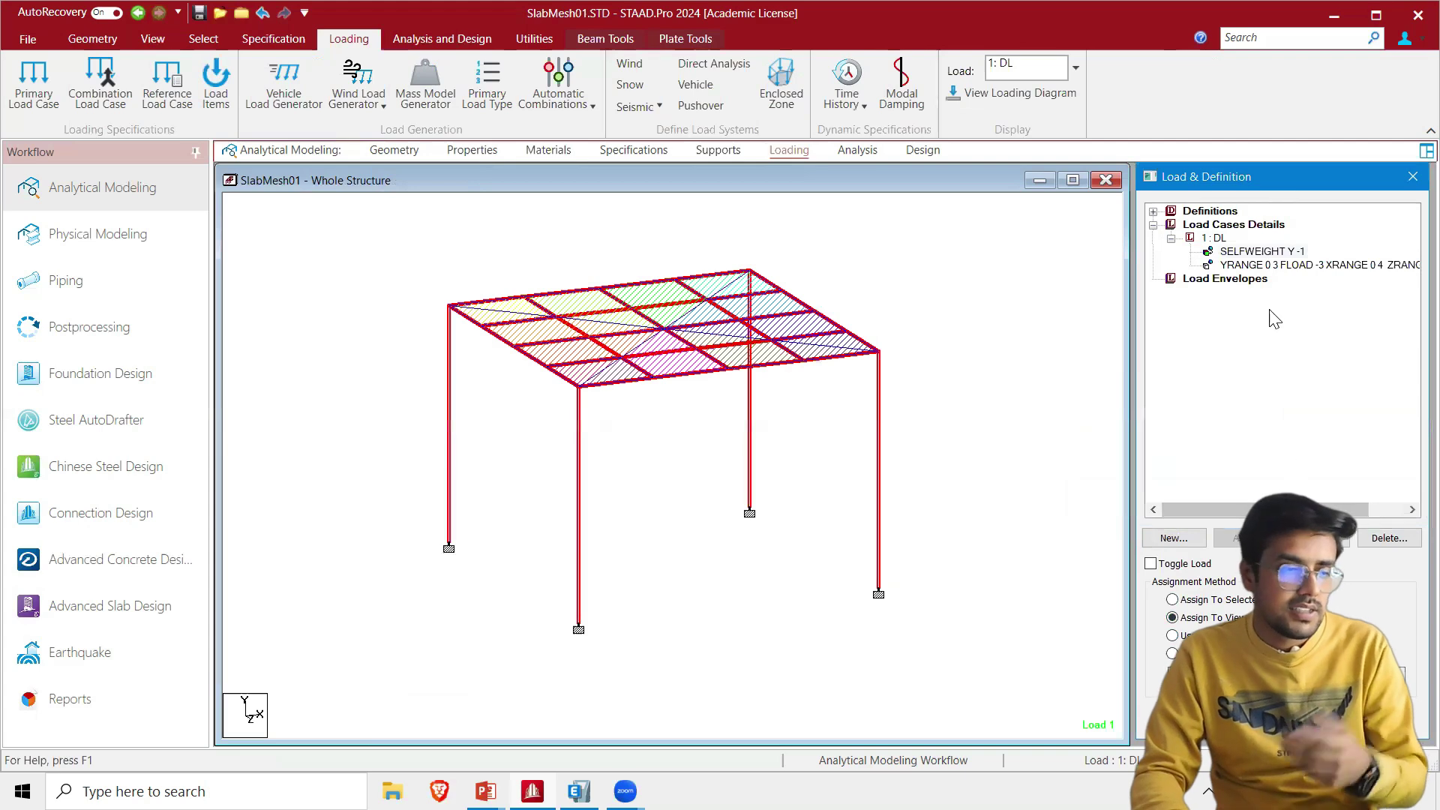
left_click(1277, 266)
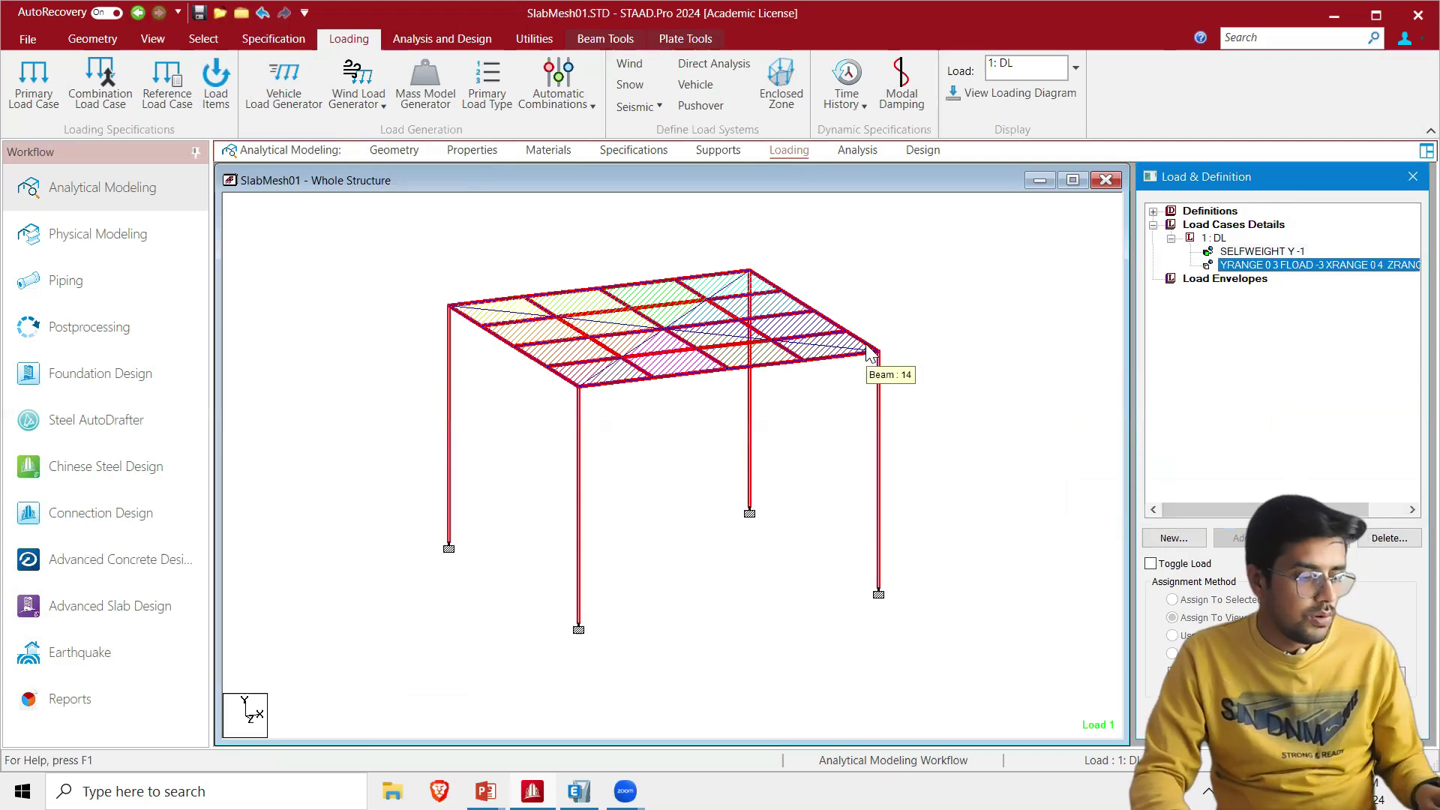
left_click(200, 18)
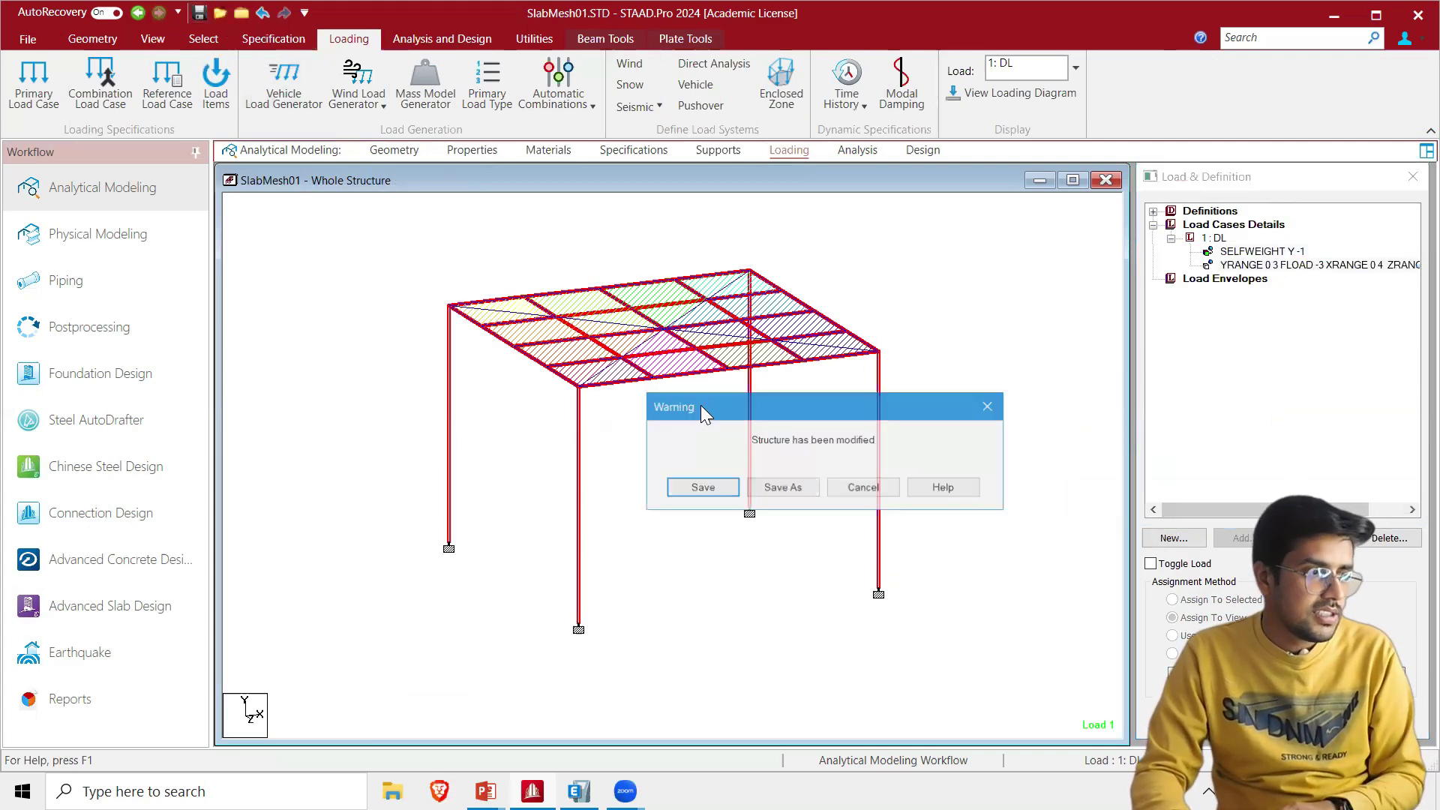
left_click(714, 486)
Add a Perform Analysis command with the print option All
left_click(857, 151)
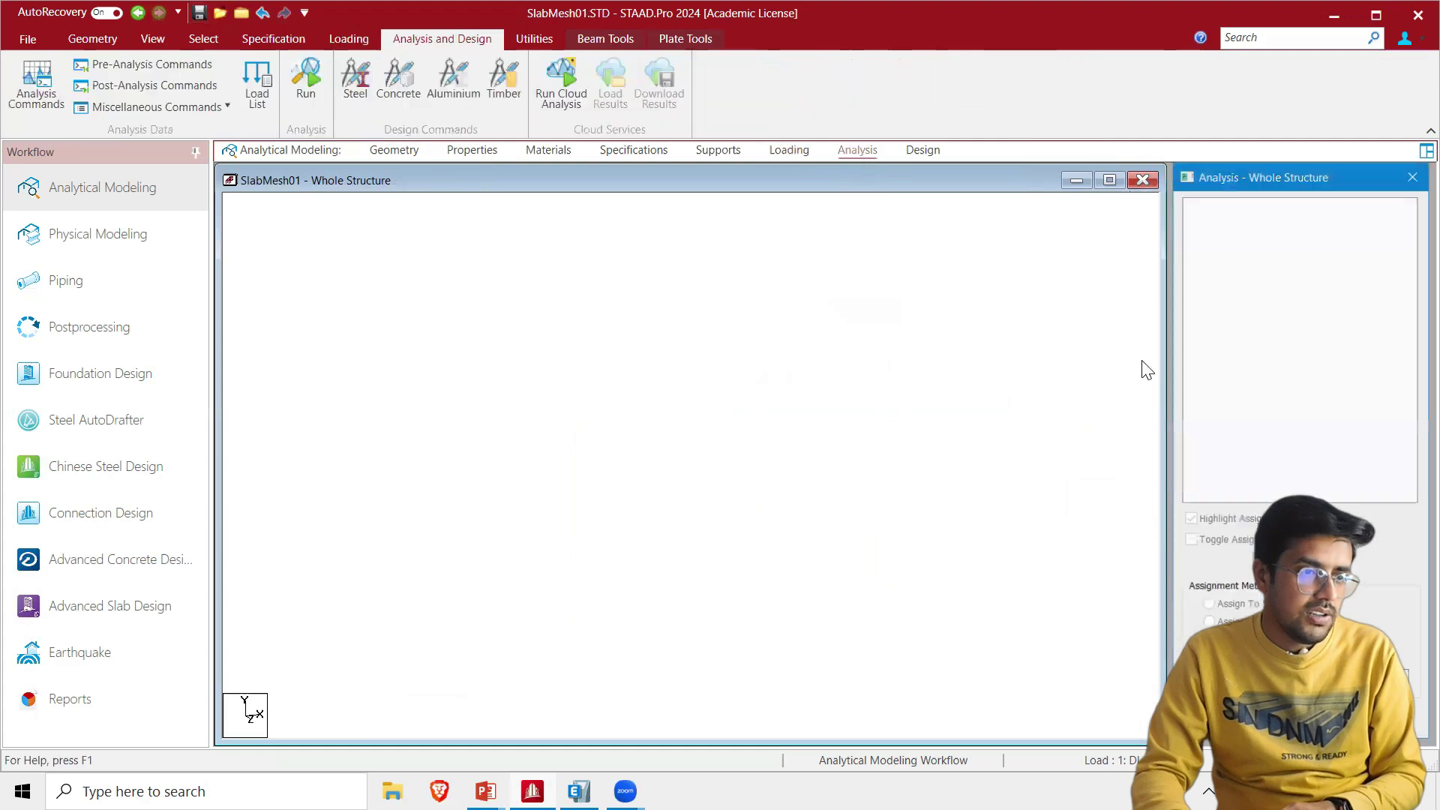
left_click(738, 512)
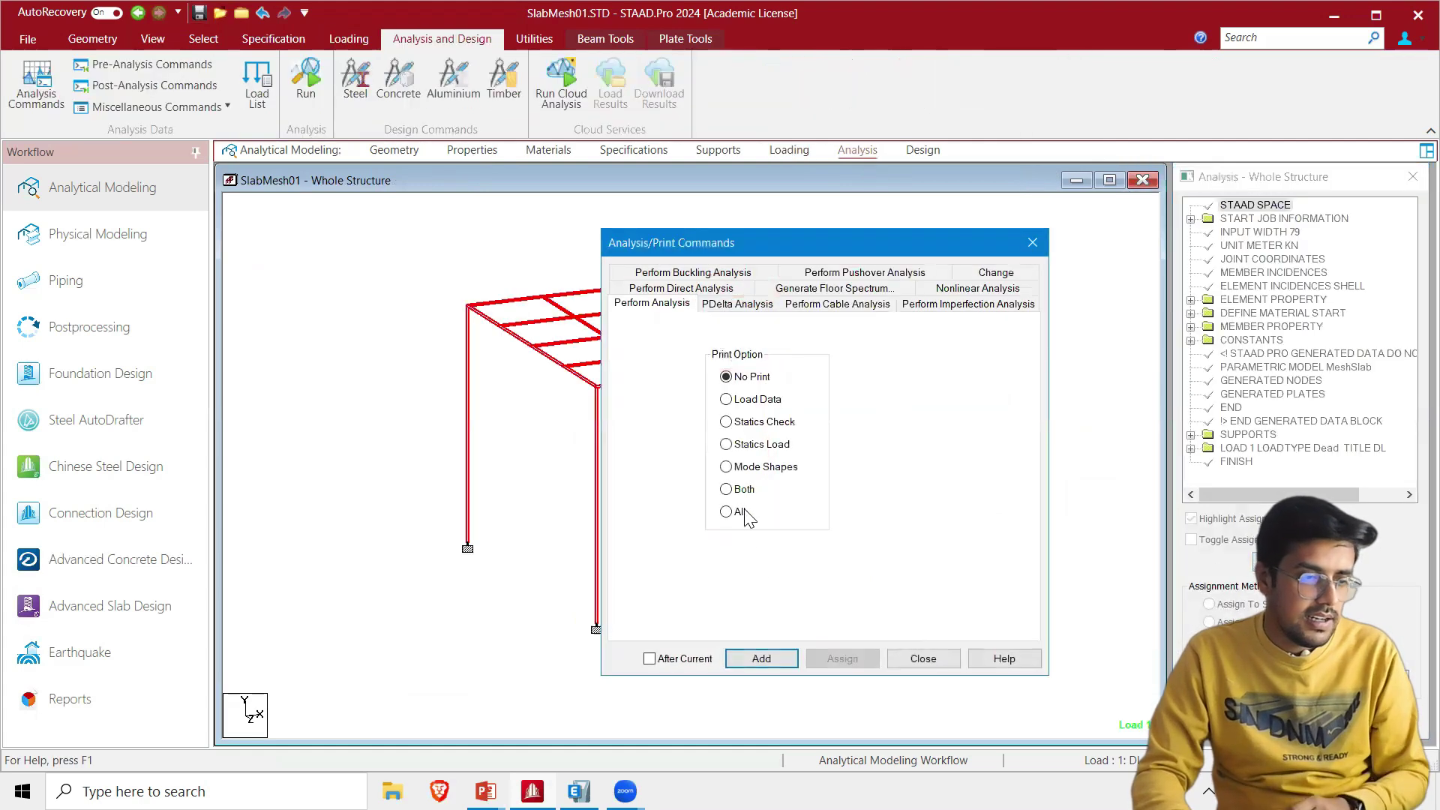
left_click(777, 656)
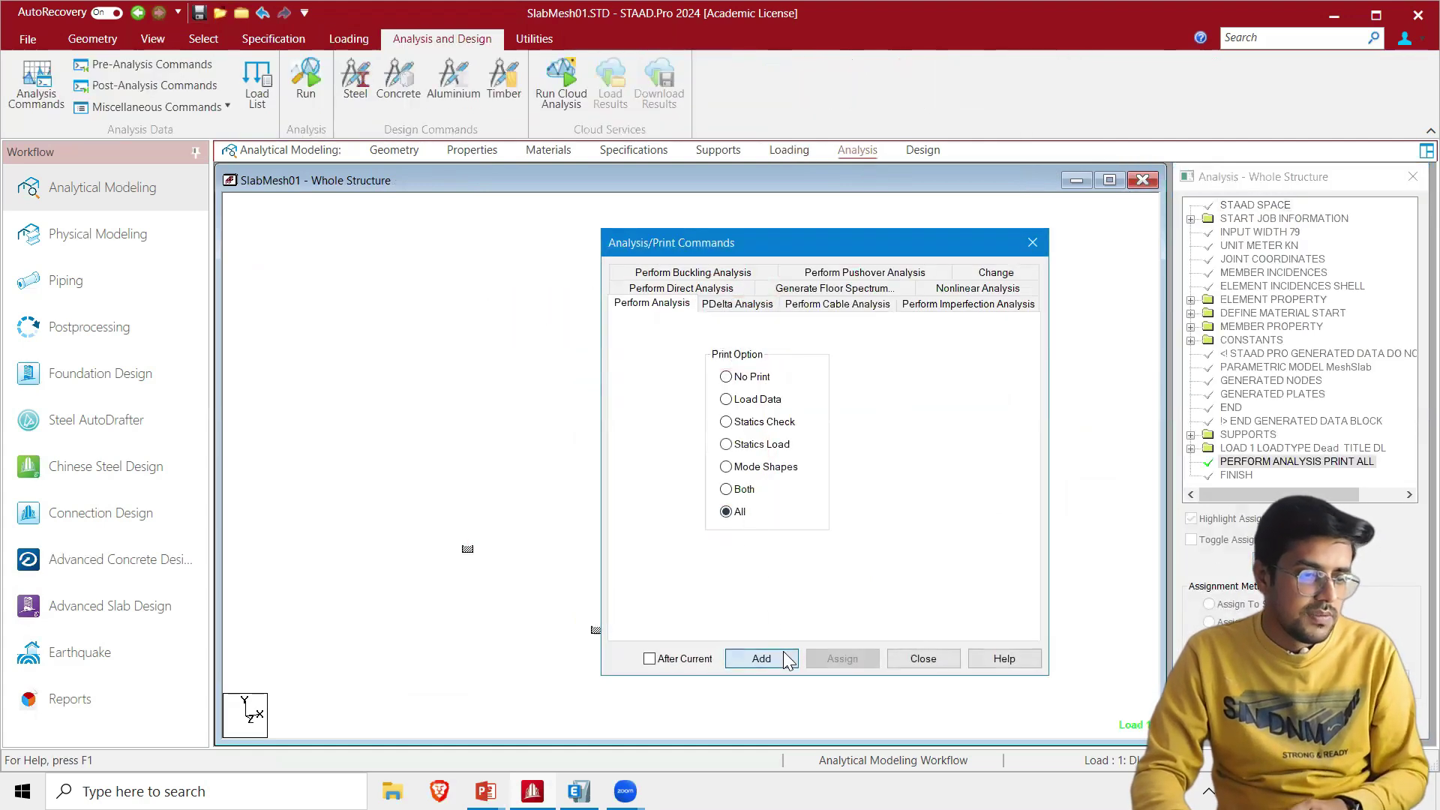
left_click(924, 658)
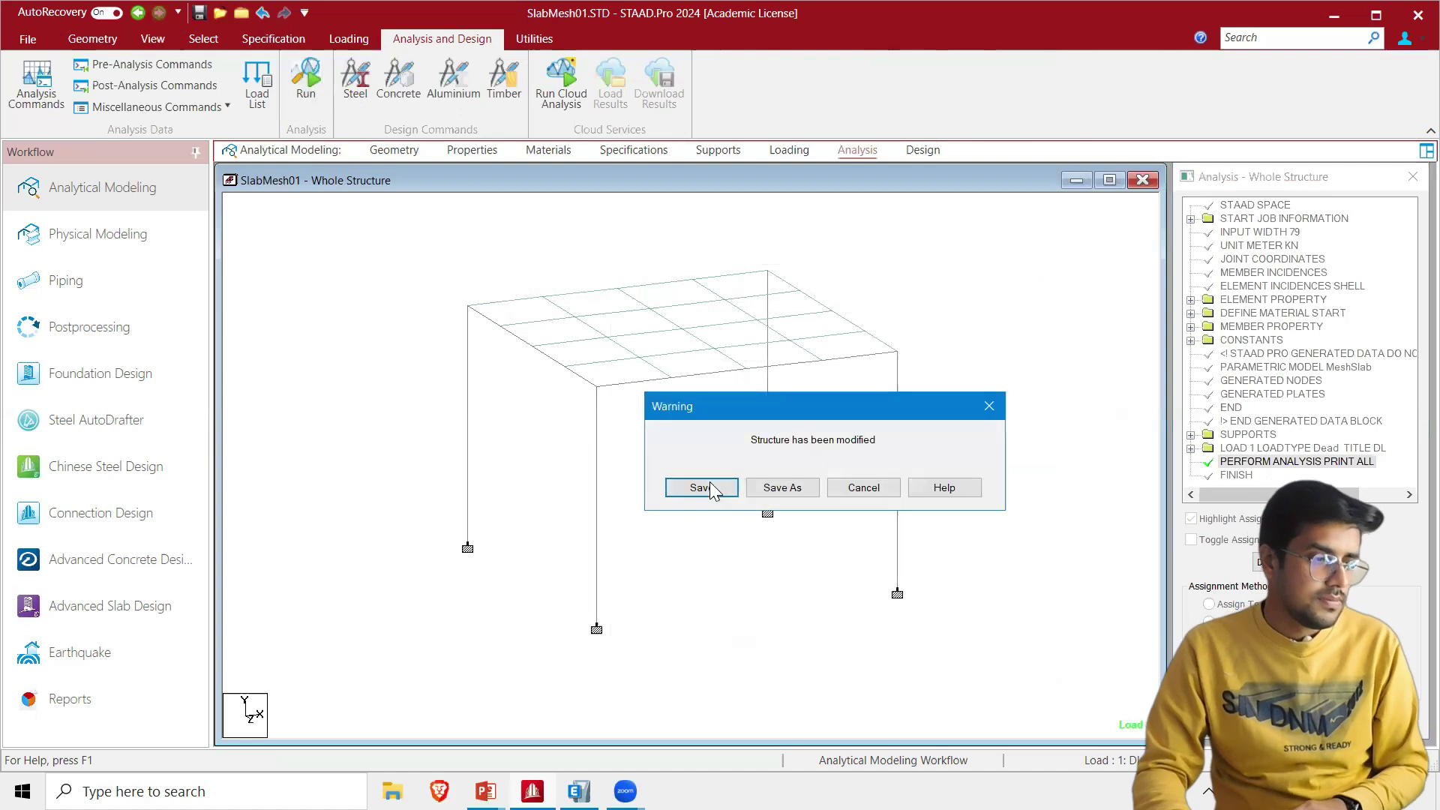
Run the analysis on the saved model and open its results in postprocessing mode for load case 1 DL
left_click(700, 488)
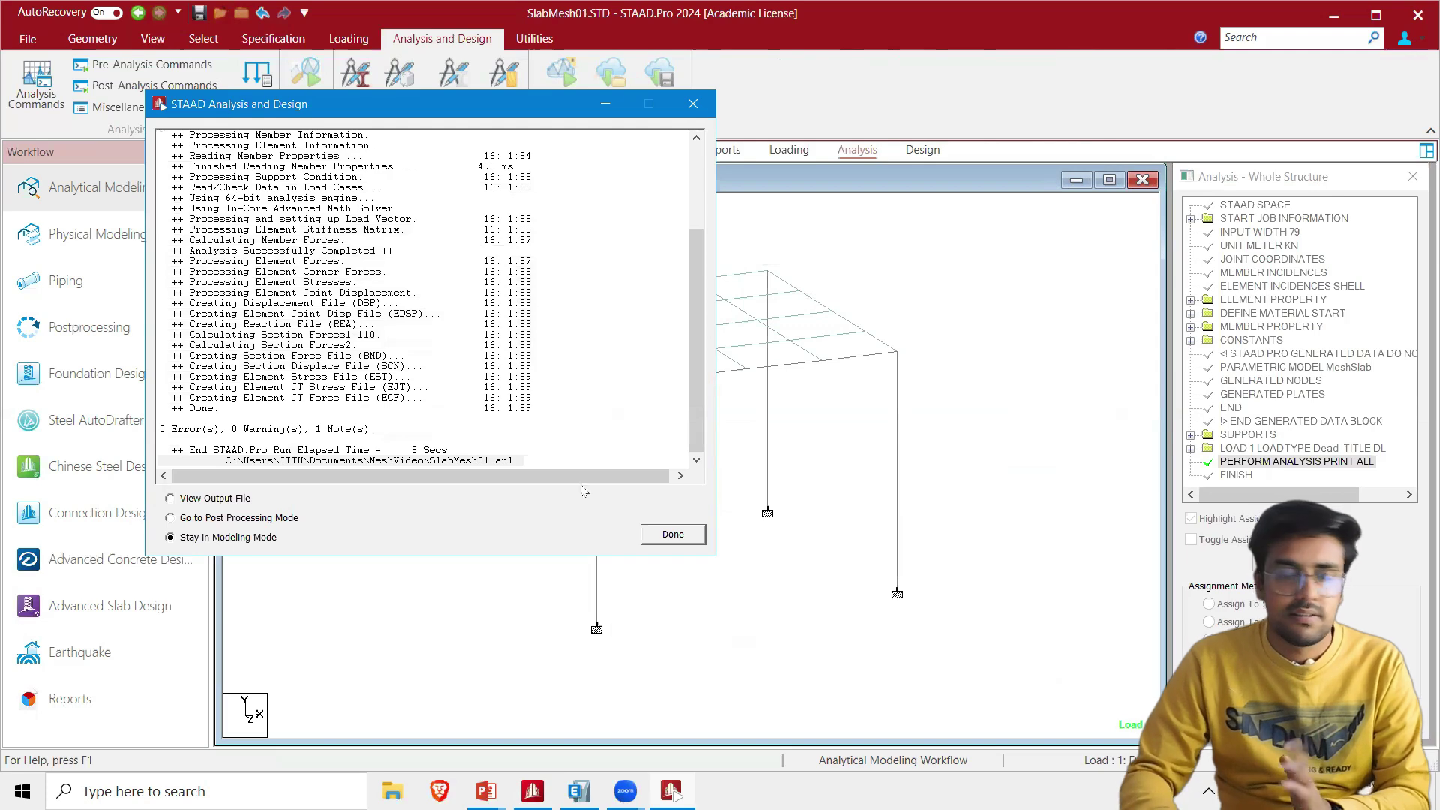
left_click(235, 519)
left_click(673, 535)
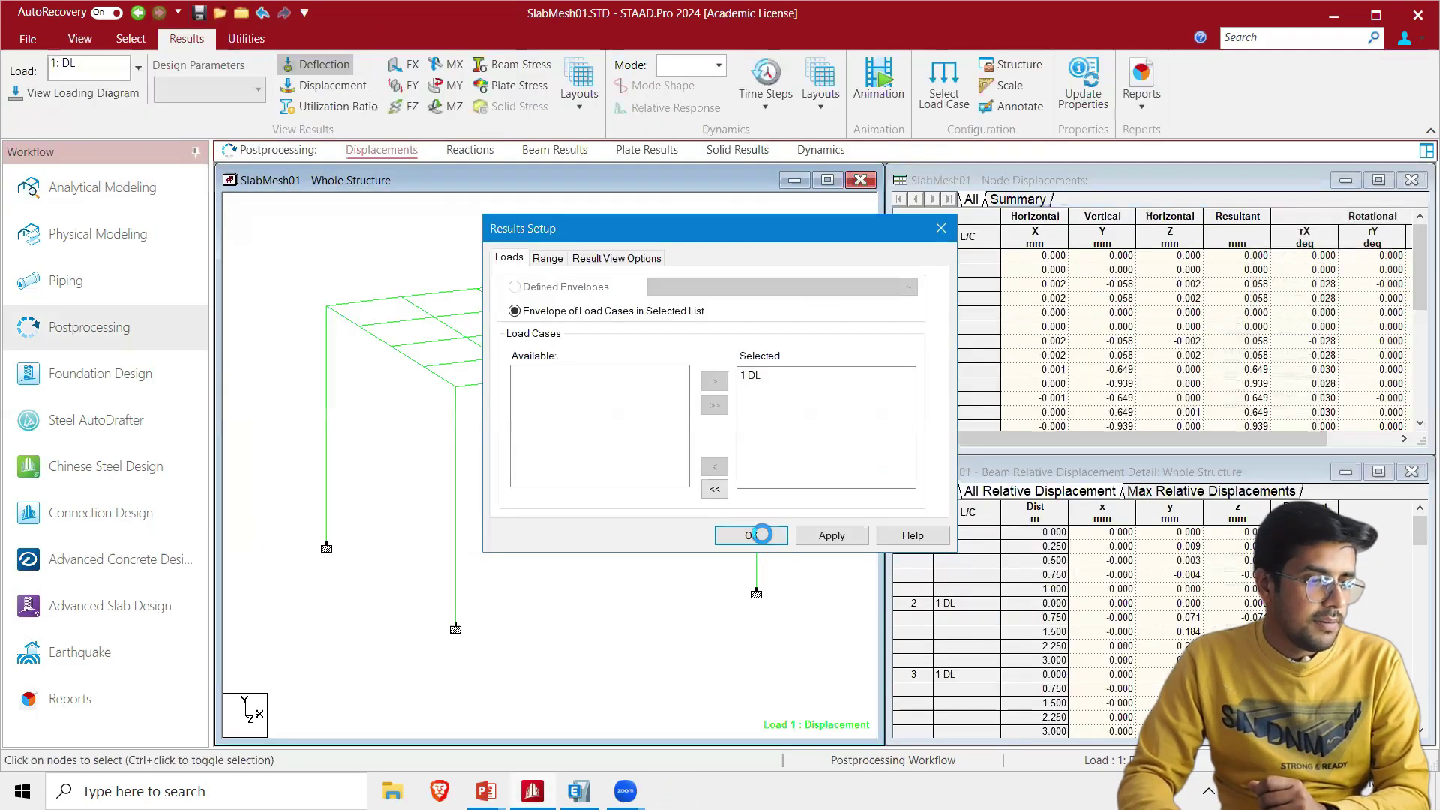
left_click(760, 534)
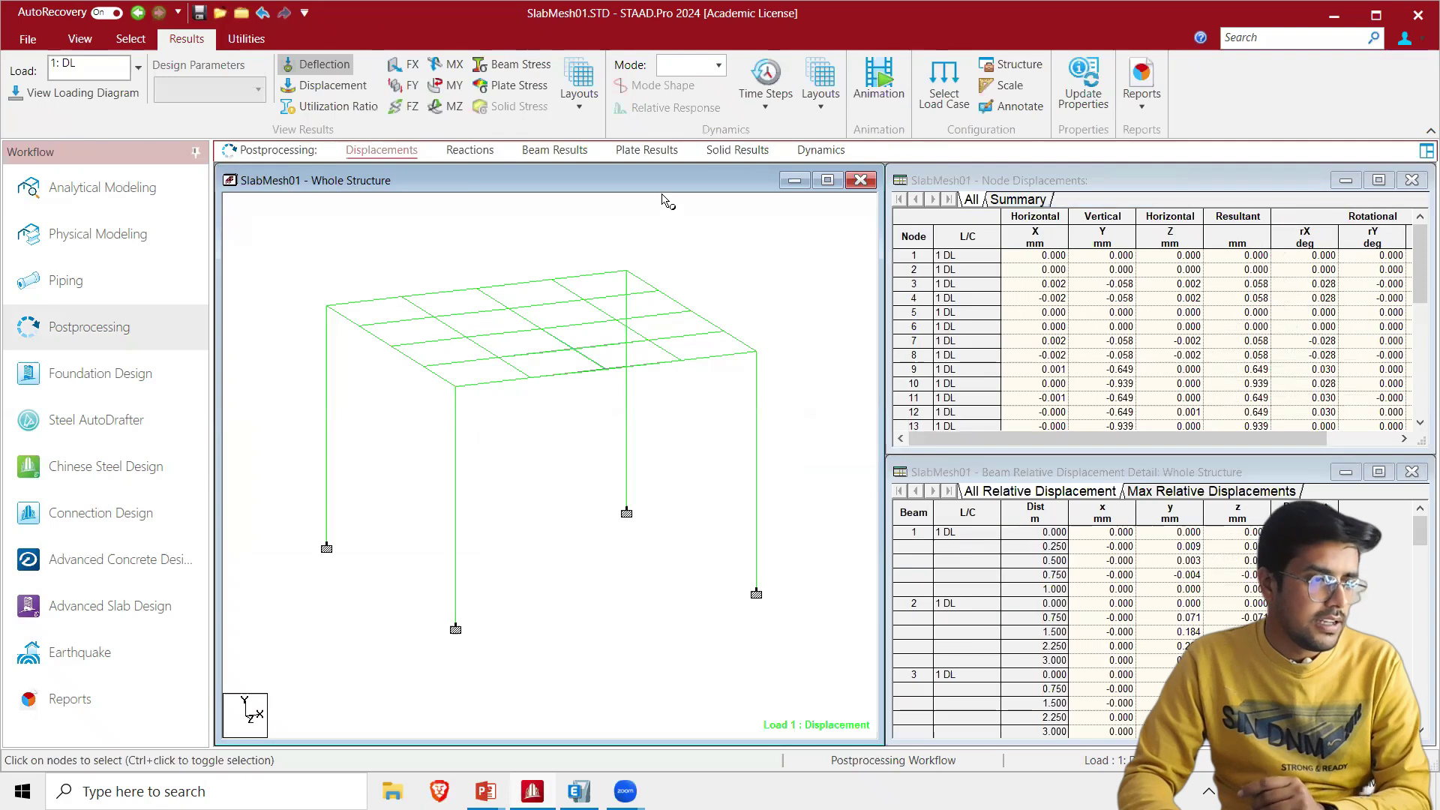
Display the Max Von Mis plate stress contour on the slab for load case 1 DL with normal fill
left_click(660, 150)
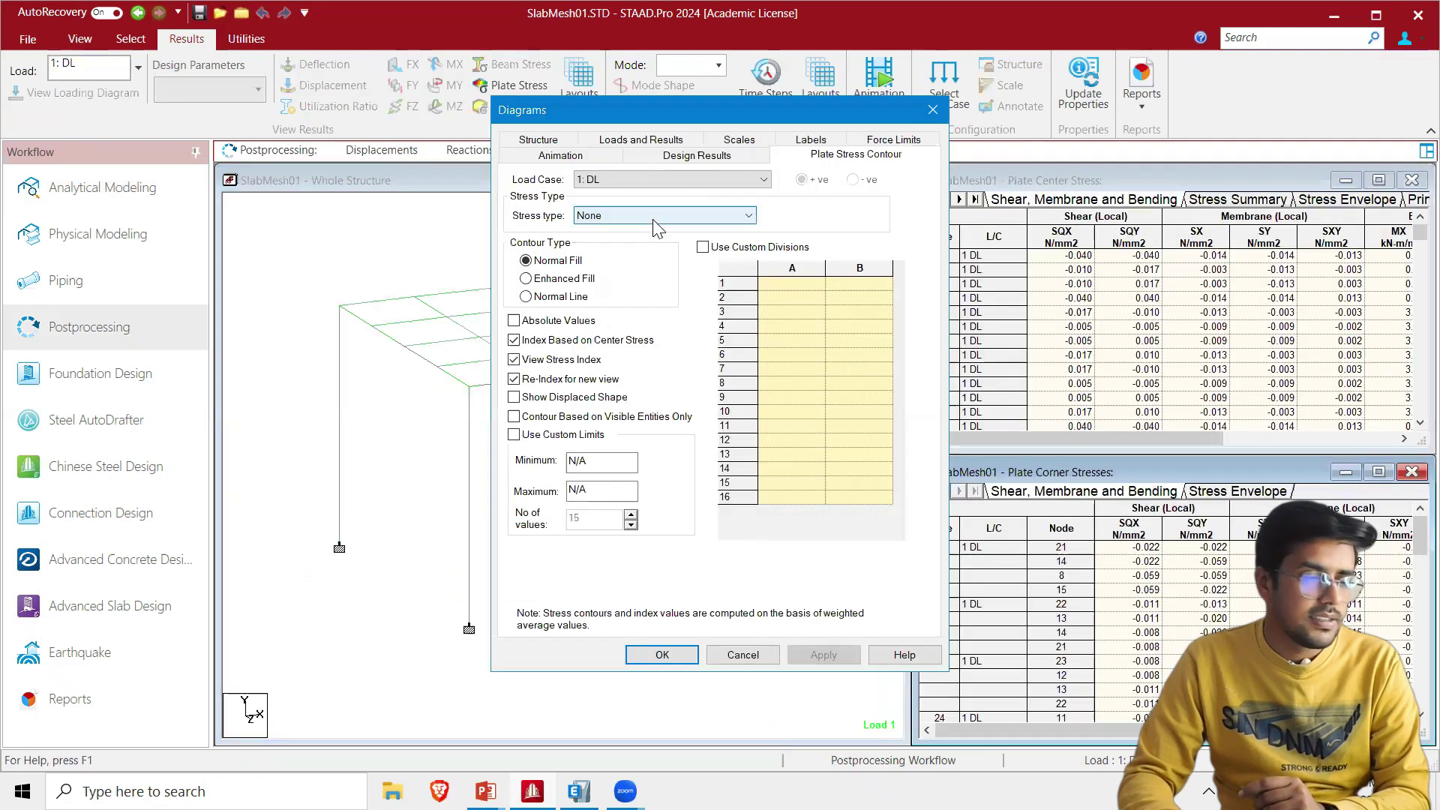
left_click(601, 218)
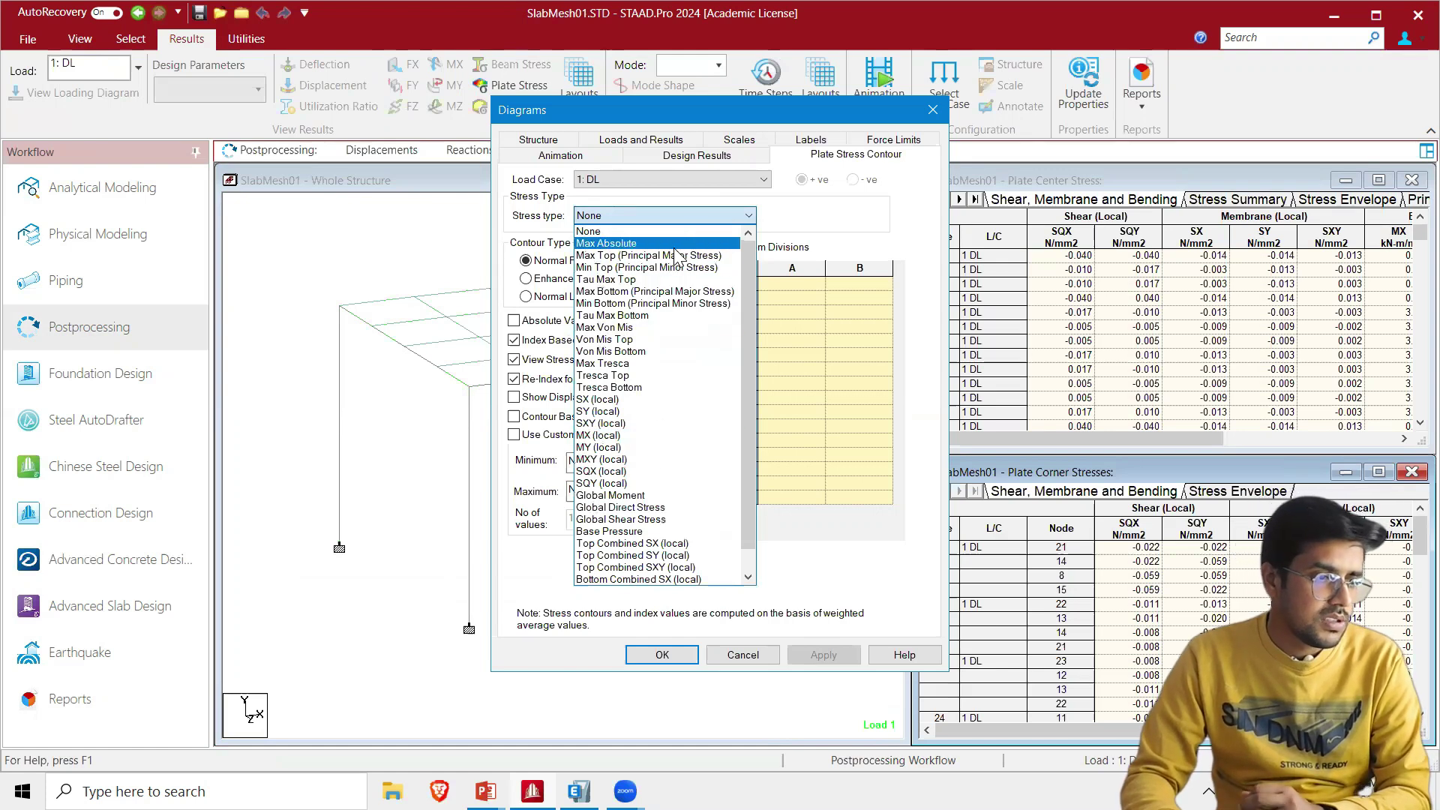
left_click(665, 330)
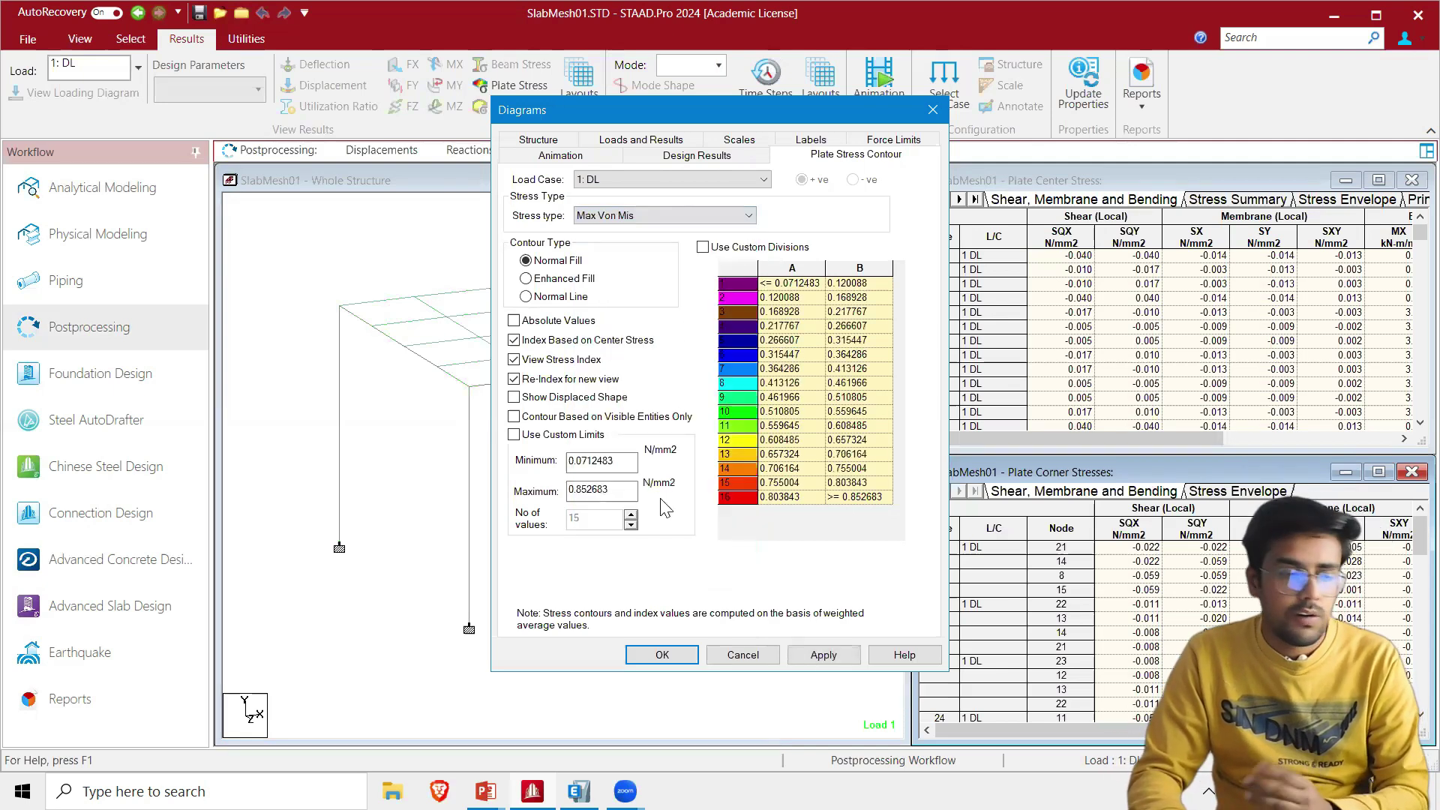
left_click(823, 655)
left_click(661, 655)
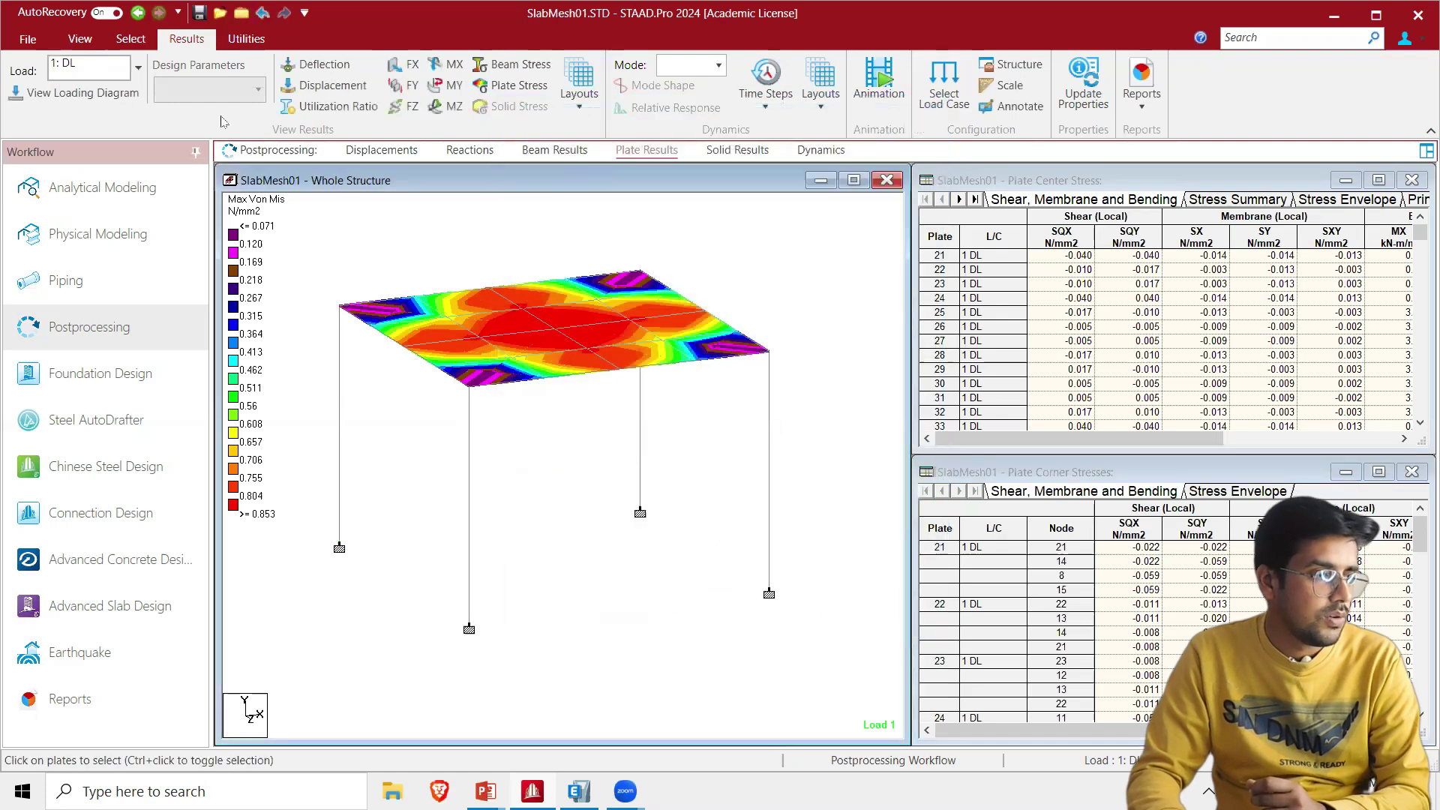
Display the slab's Max Von Mis stress contour in plan view from above
left_click(67, 50)
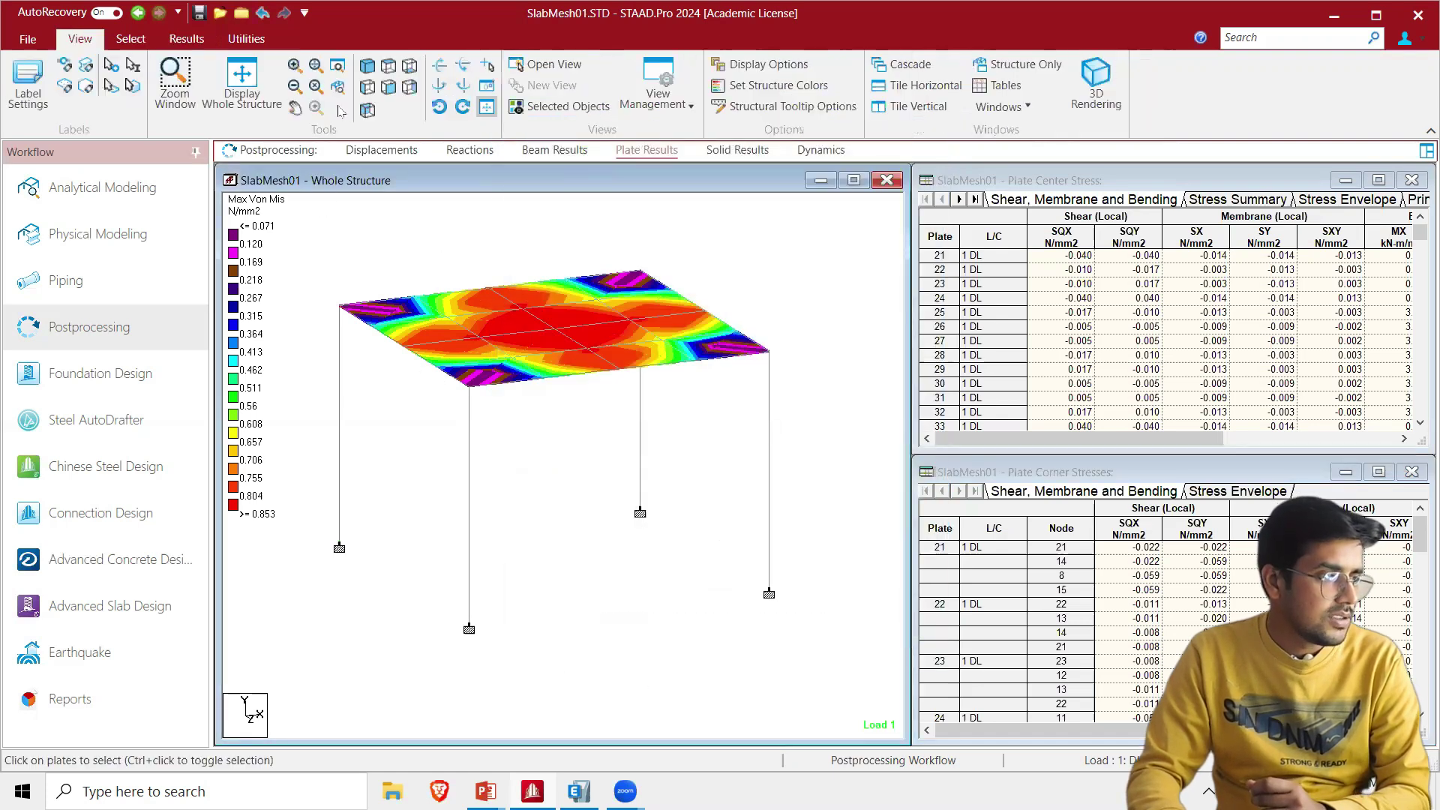
left_click(389, 66)
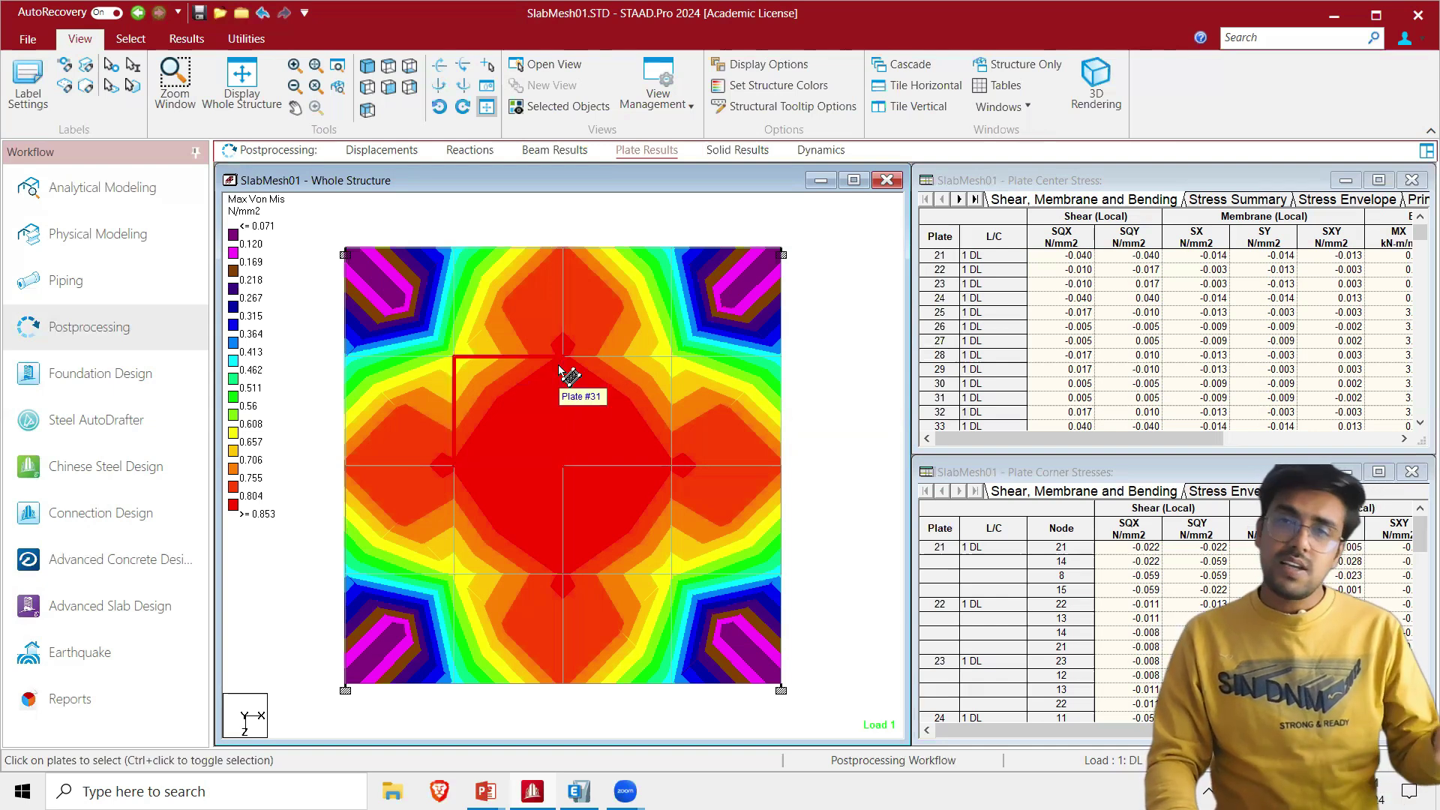
Switch to ETABS and review the Slab150 slab property's material, modeling type and thickness
left_click(578, 792)
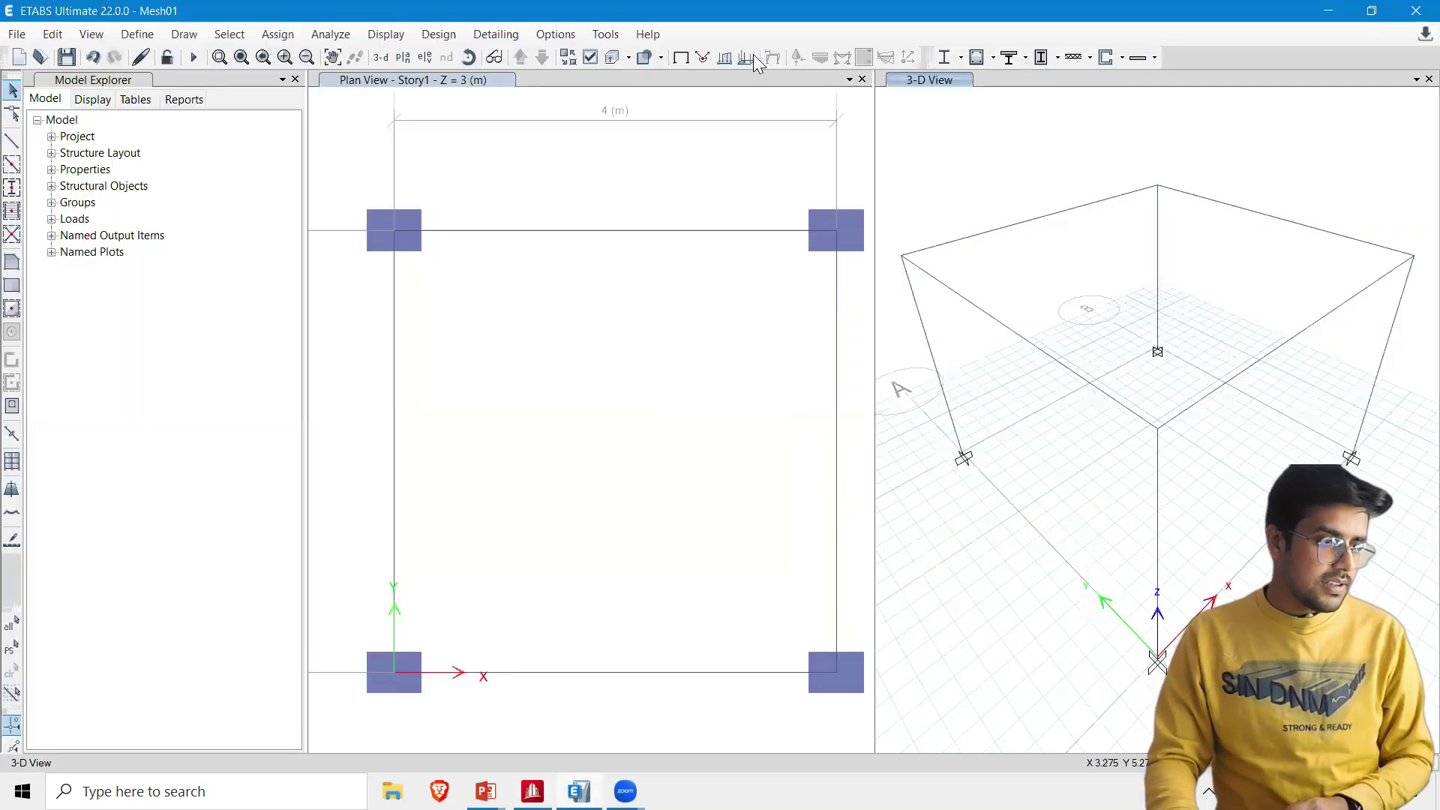
left_click(572, 353)
left_click(137, 34)
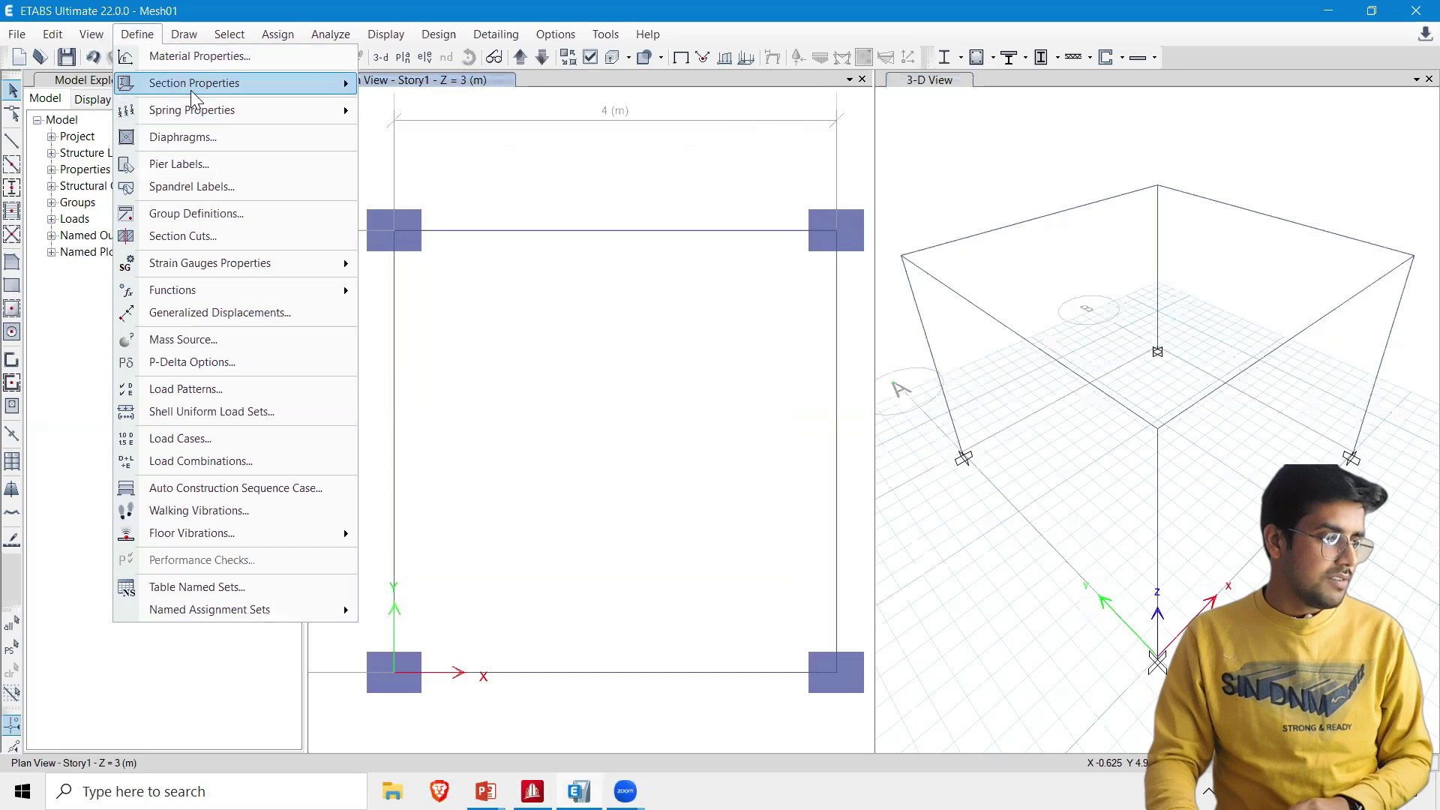
mouse_move(190, 88)
left_click(433, 142)
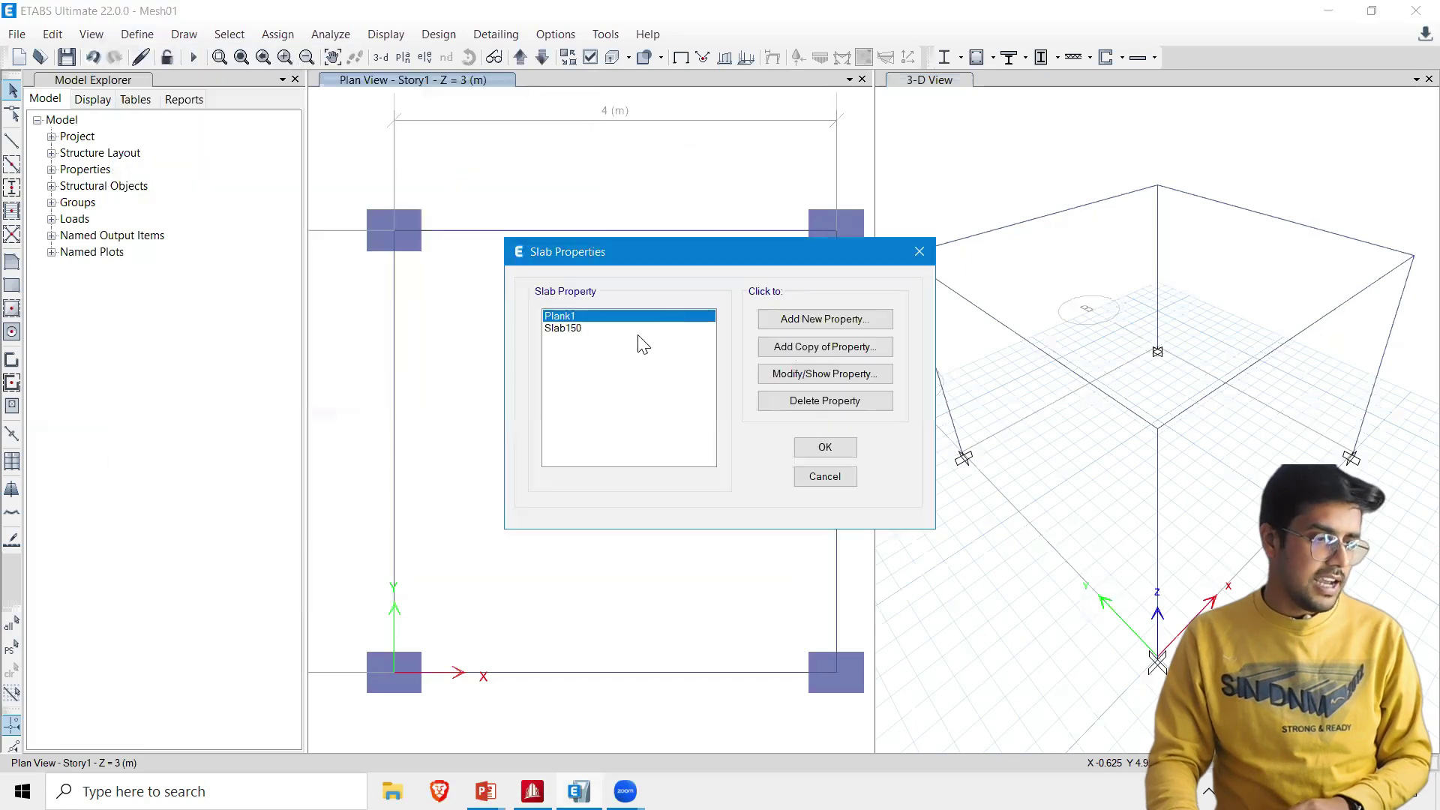
left_click(637, 330)
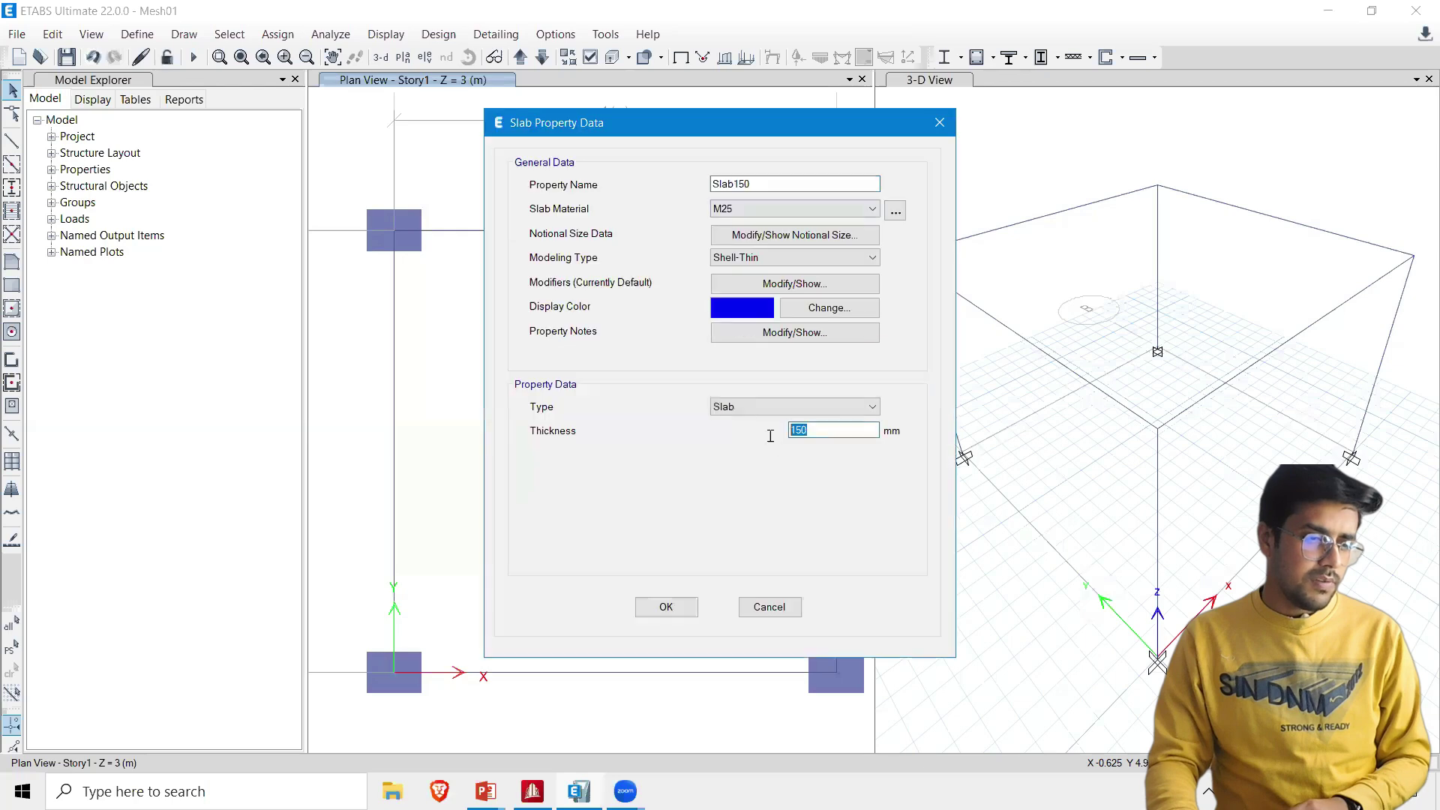
left_click(667, 608)
left_click(830, 450)
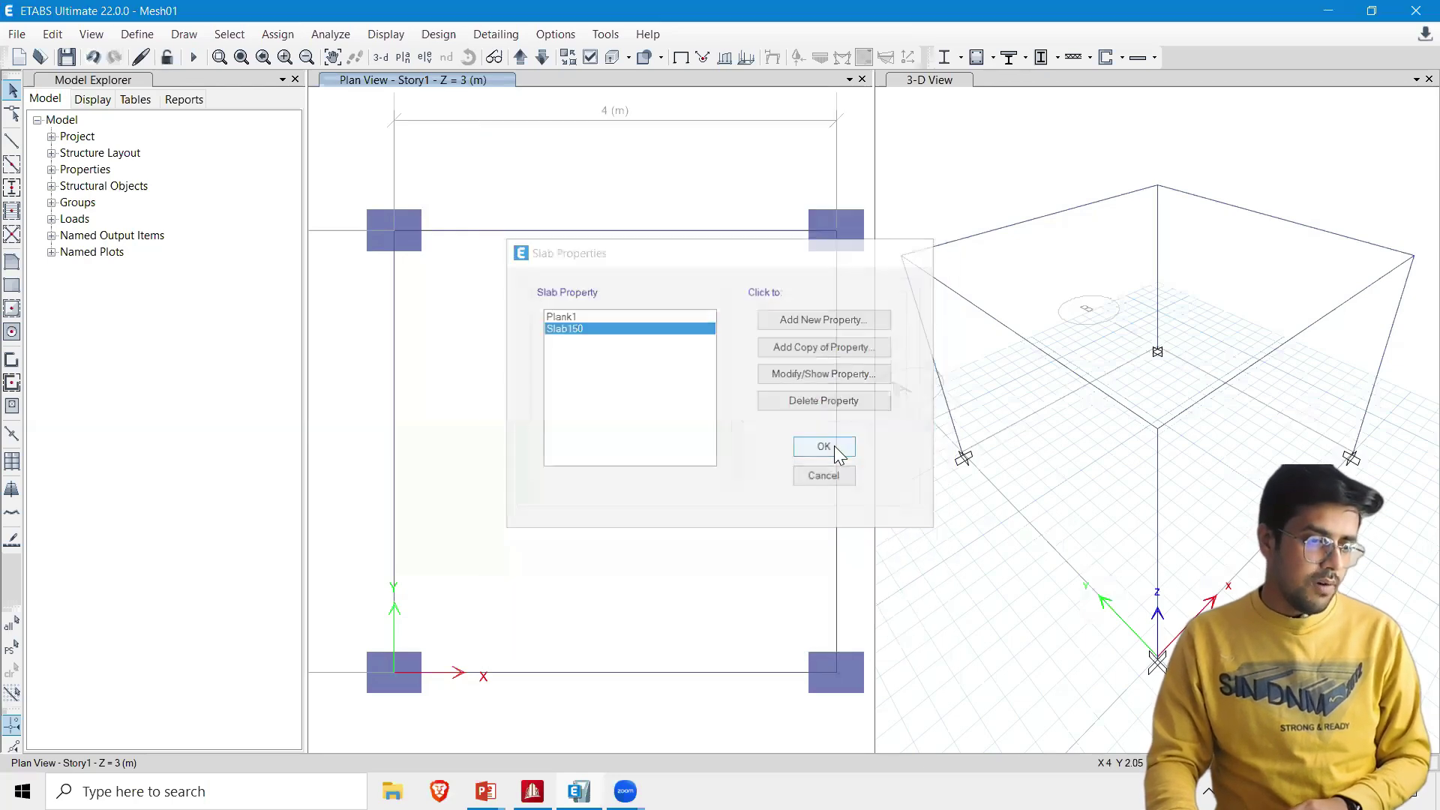
Draw a floor slab with the Slab150 property in the grid bay between the four columns on Story1
left_click(12, 308)
left_click(295, 612)
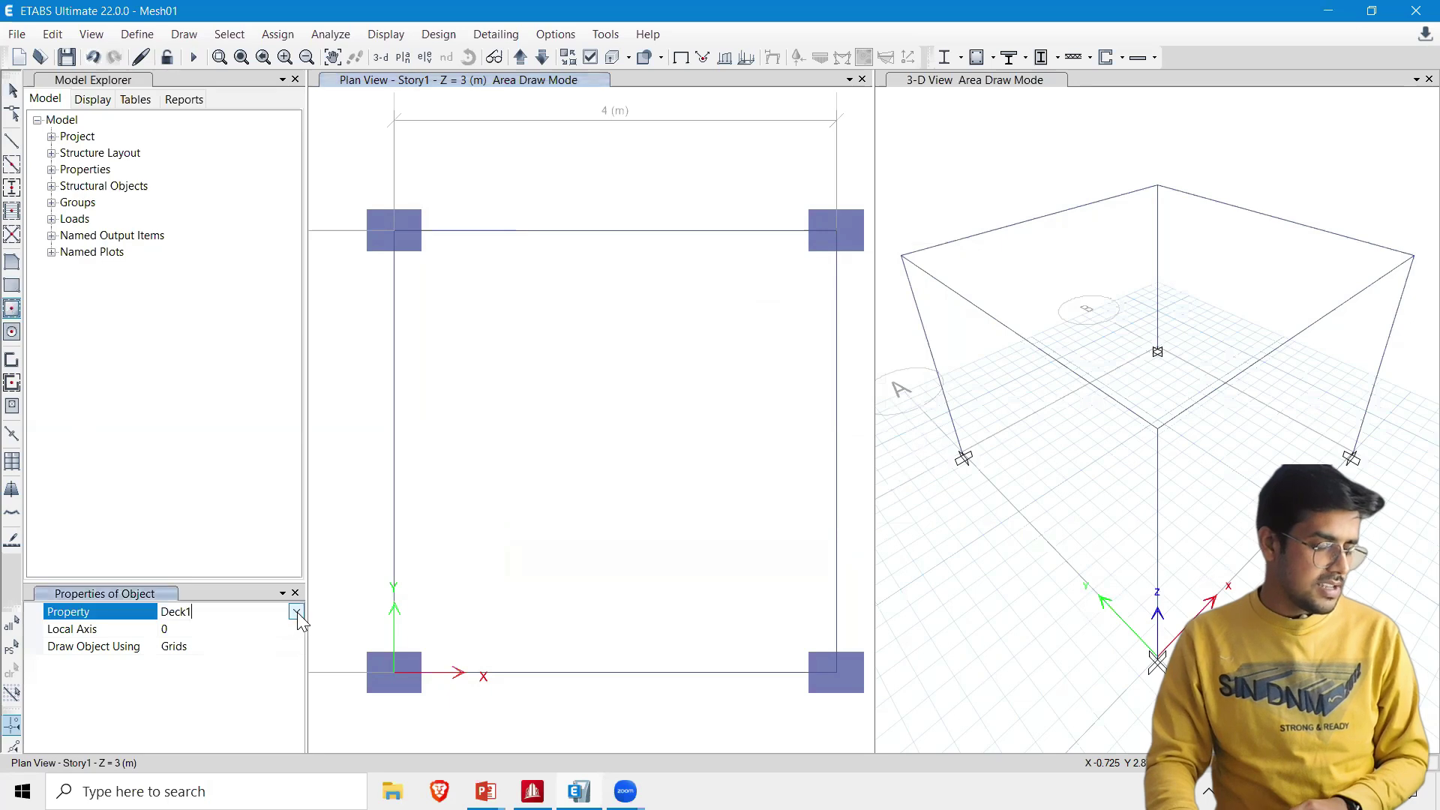
left_click(297, 612)
left_click(187, 687)
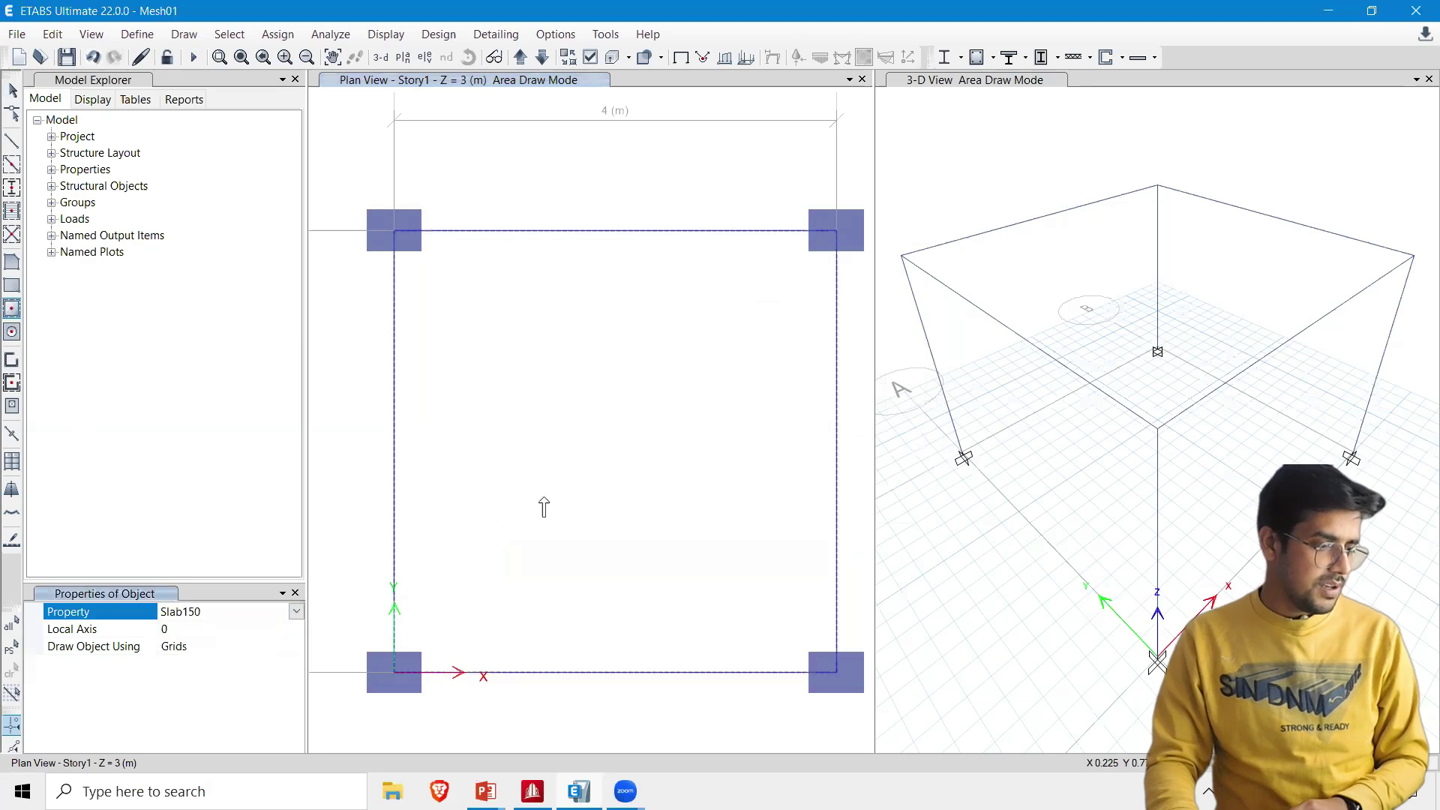
left_click(609, 434)
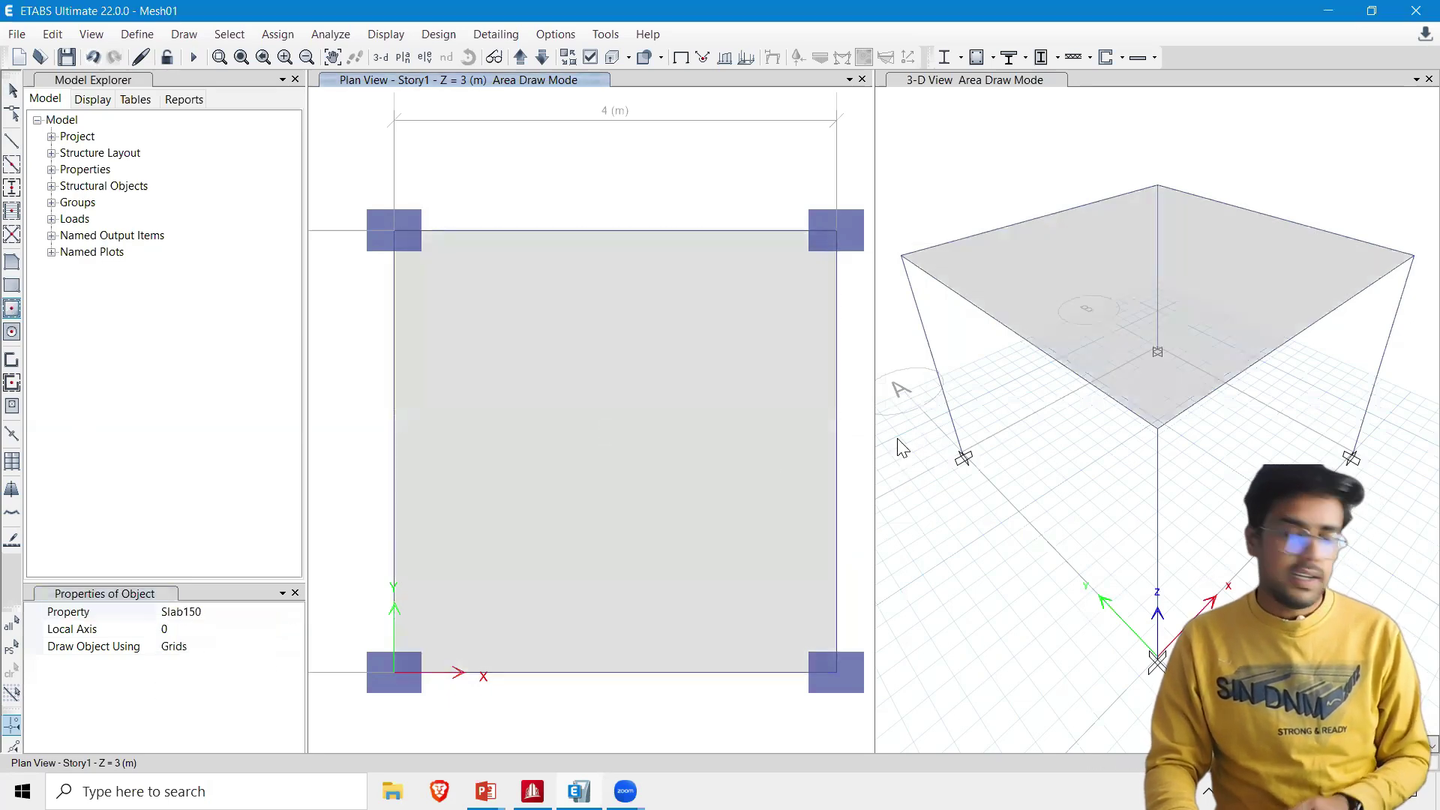
key("Escape")
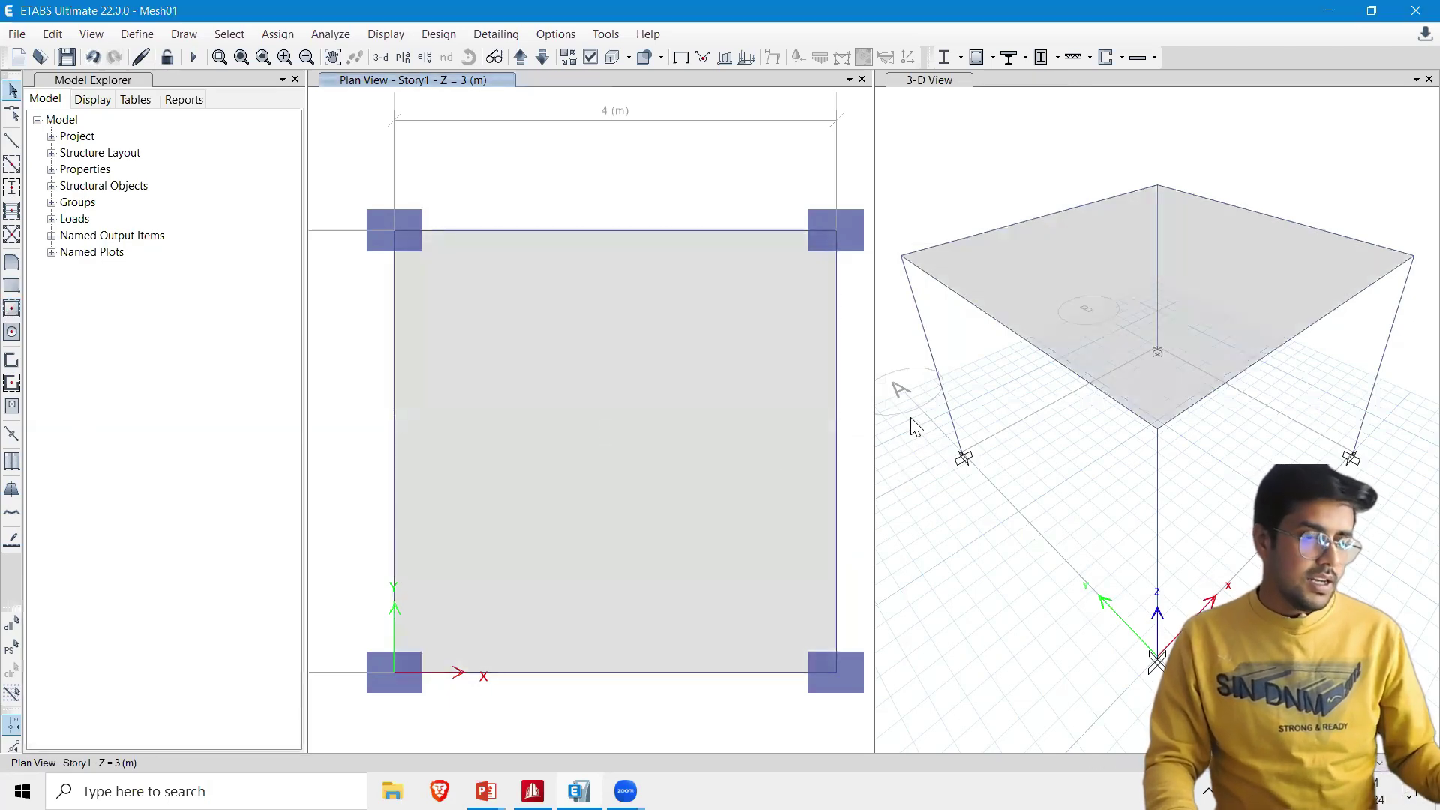
Assign floor auto mesh options to the slab, meshing the object into 4 by 4 elements
left_click(1058, 295)
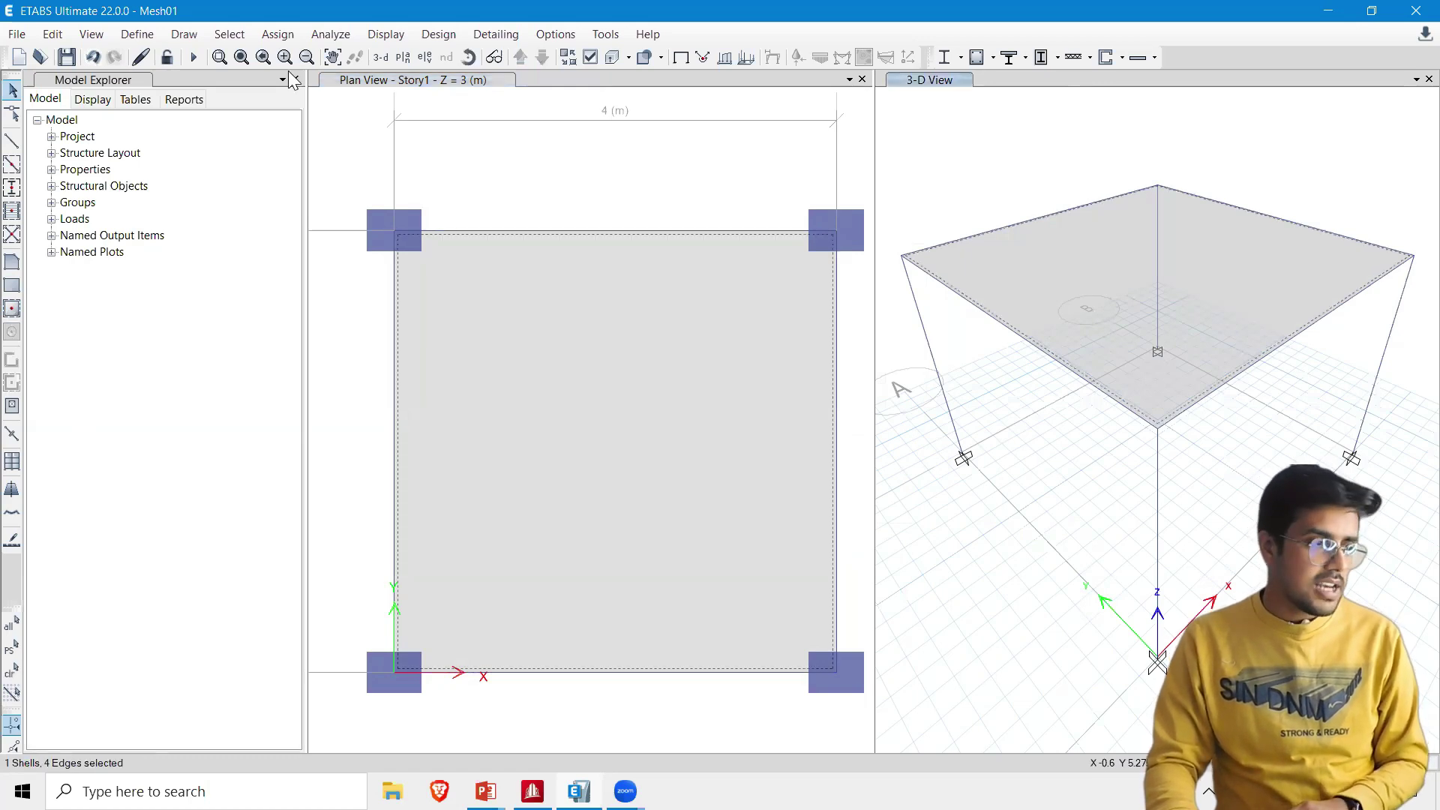
left_click(278, 34)
mouse_move(312, 105)
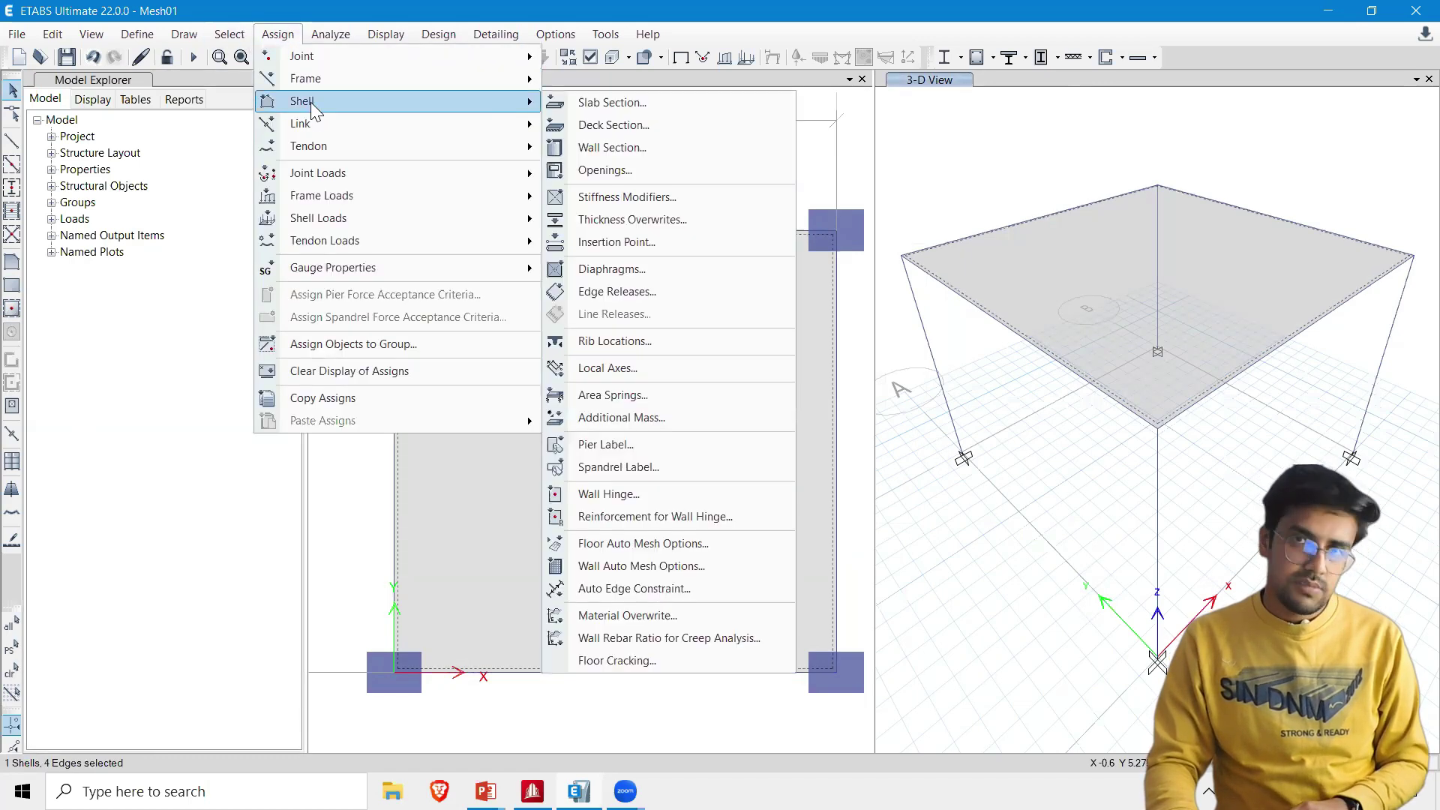
left_click(600, 546)
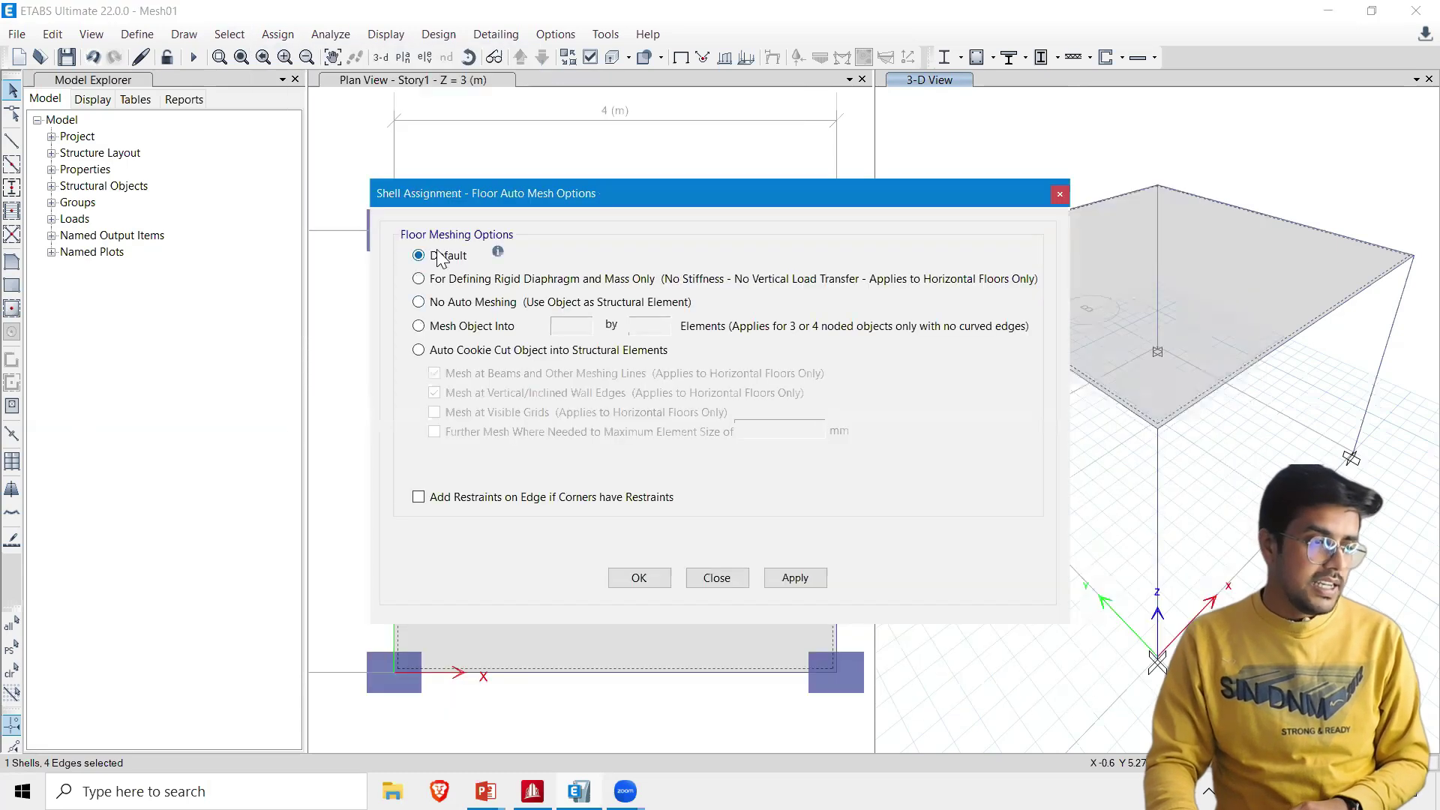
left_click(444, 332)
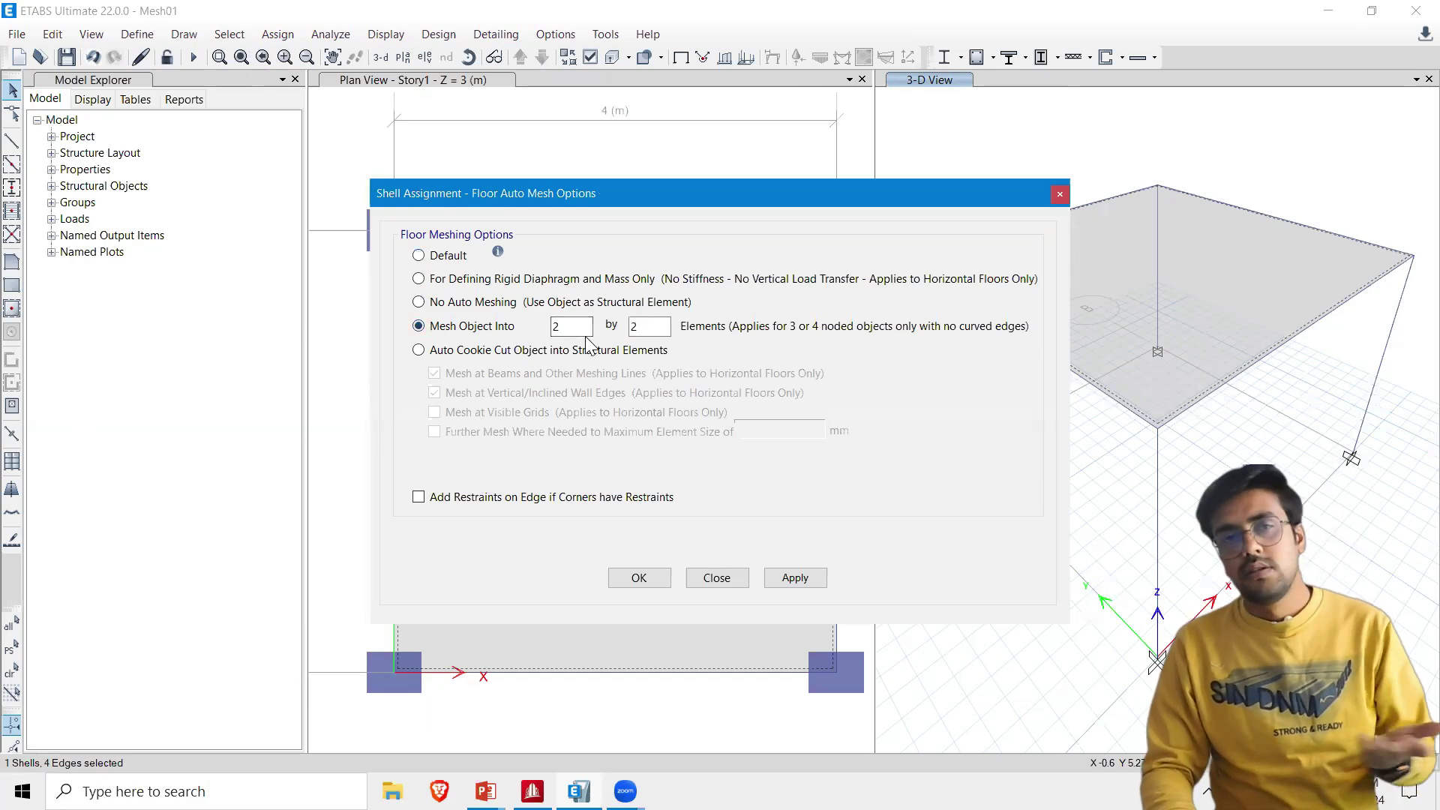
left_click_drag(577, 327, 525, 332)
type("4")
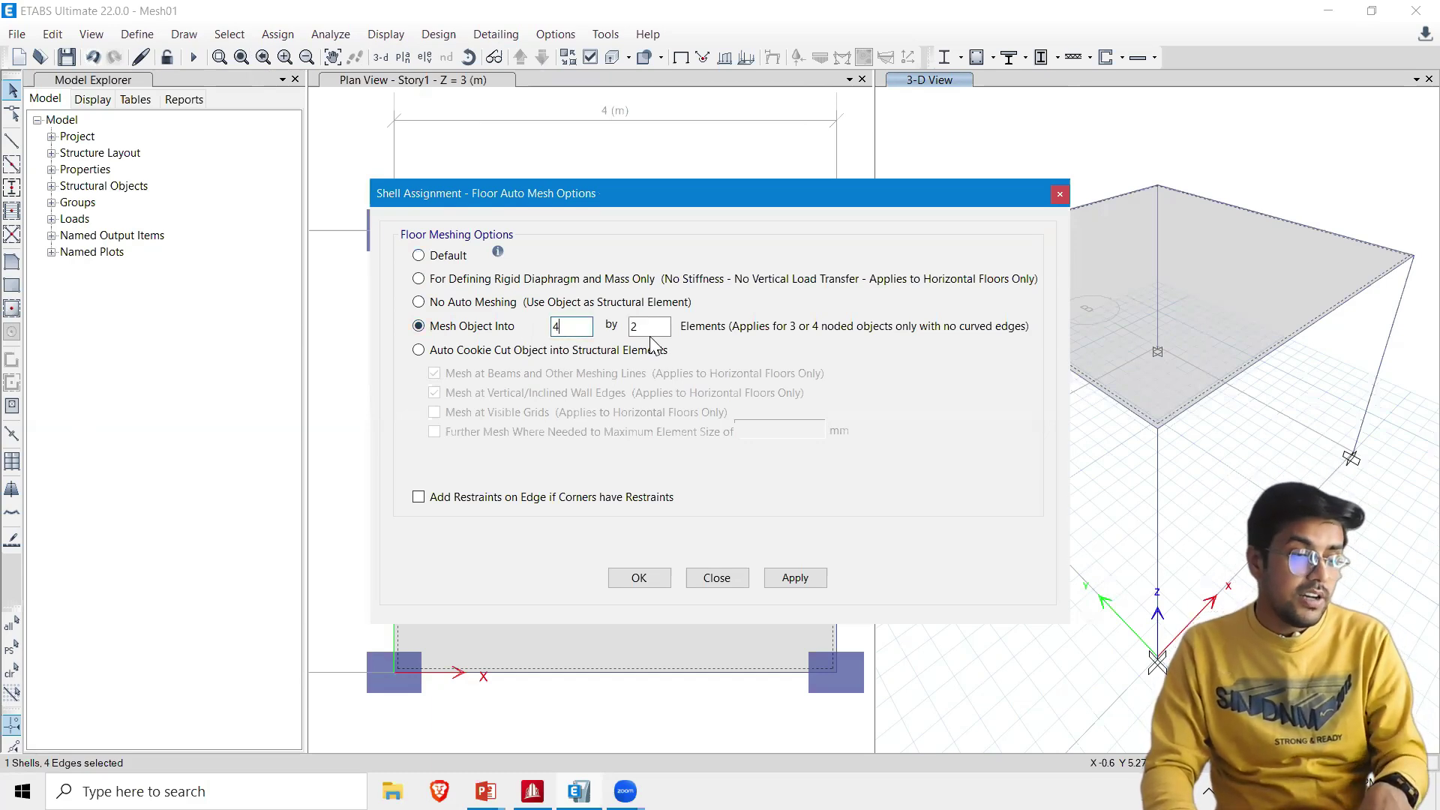
key("Tab")
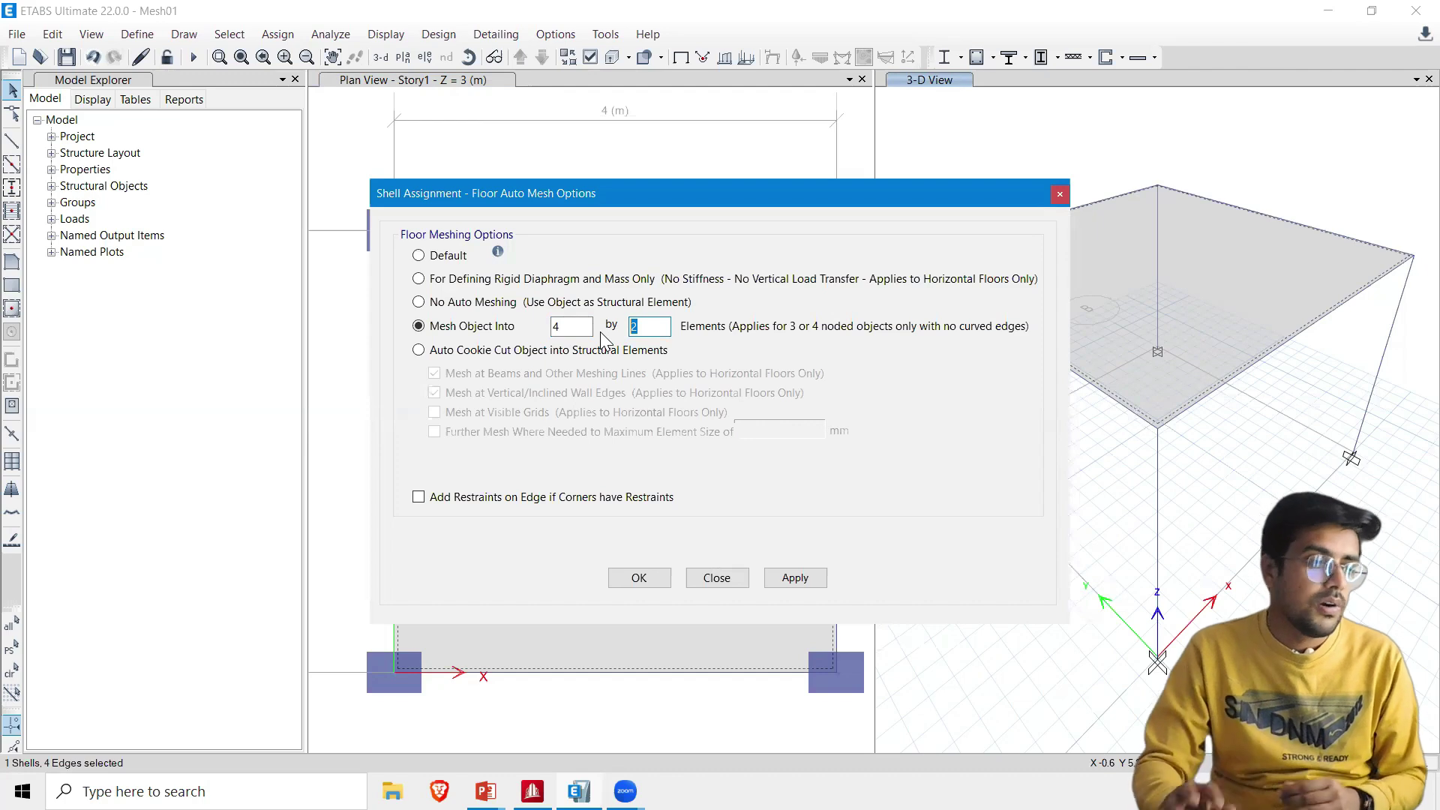
type("4")
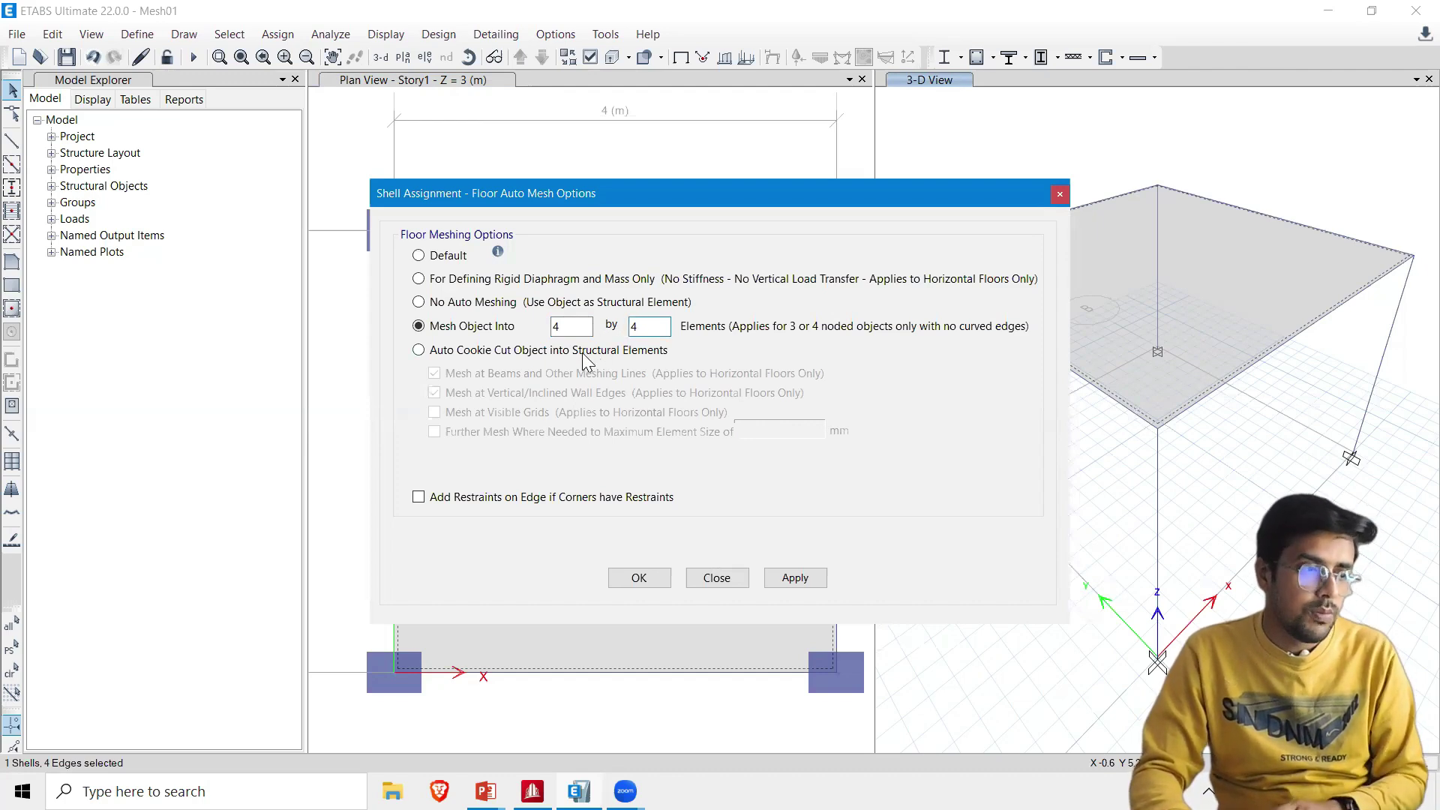
left_click(783, 578)
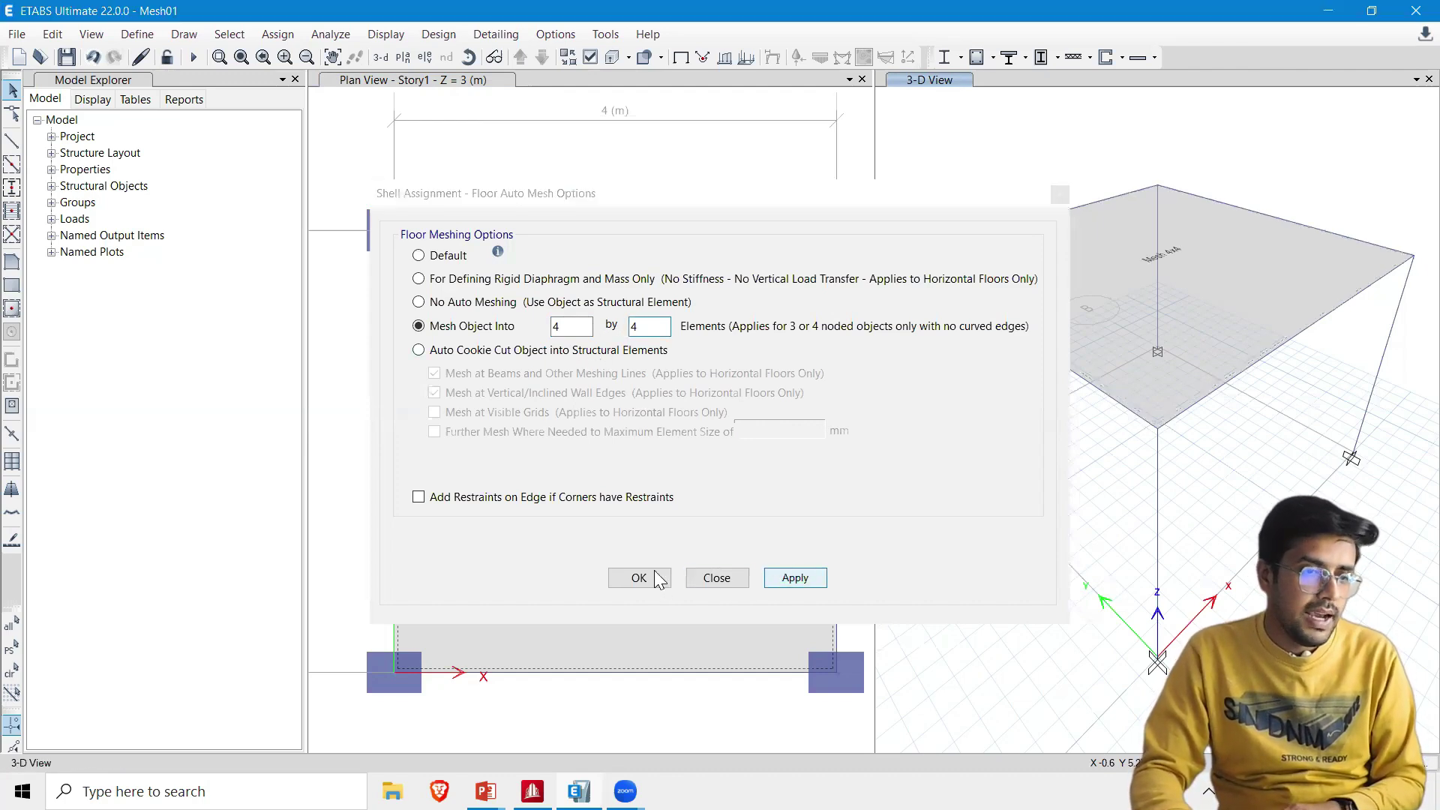
left_click(639, 578)
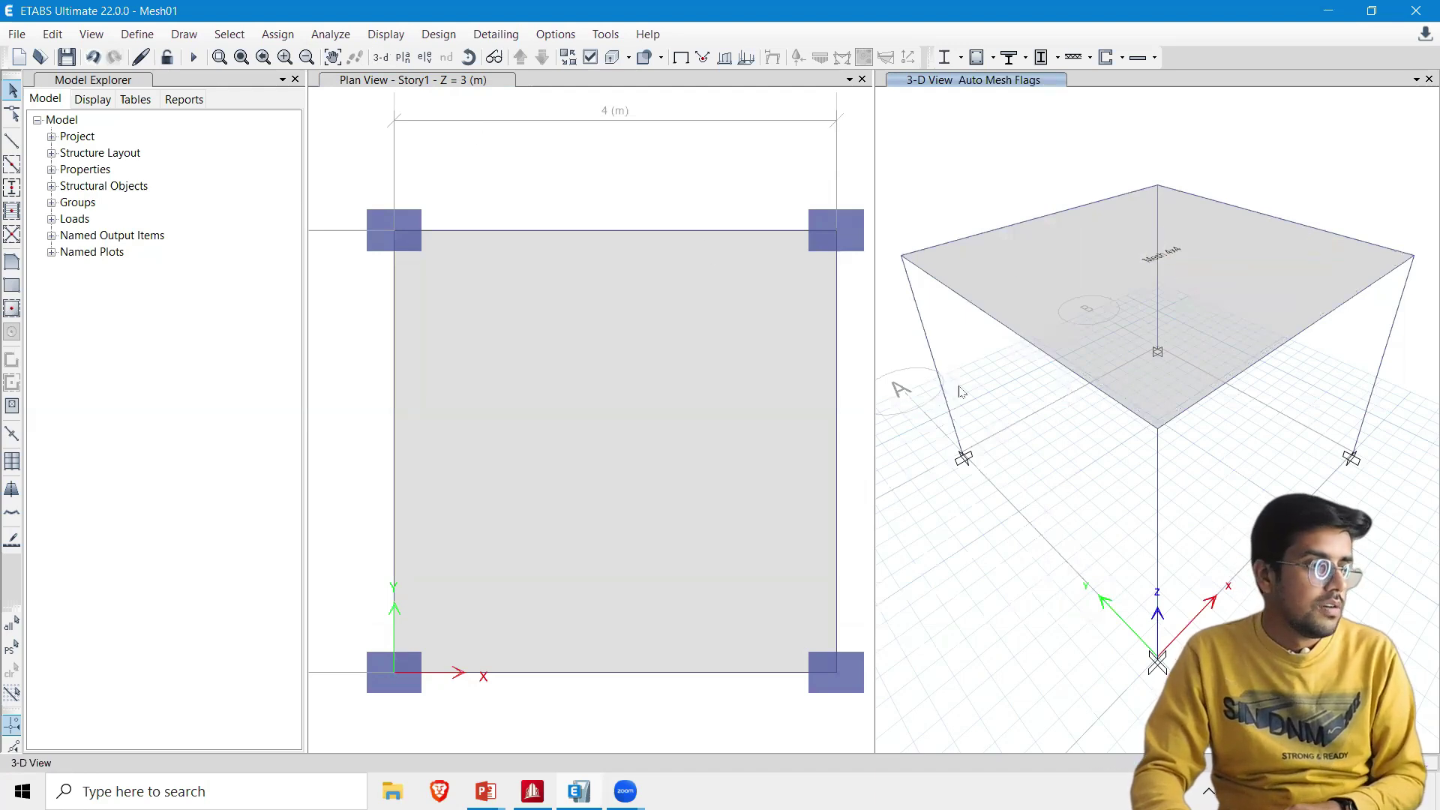
Assign a uniform Dead load of 3 kN/m² in the gravity direction to the slab, replacing existing loads
left_click(748, 63)
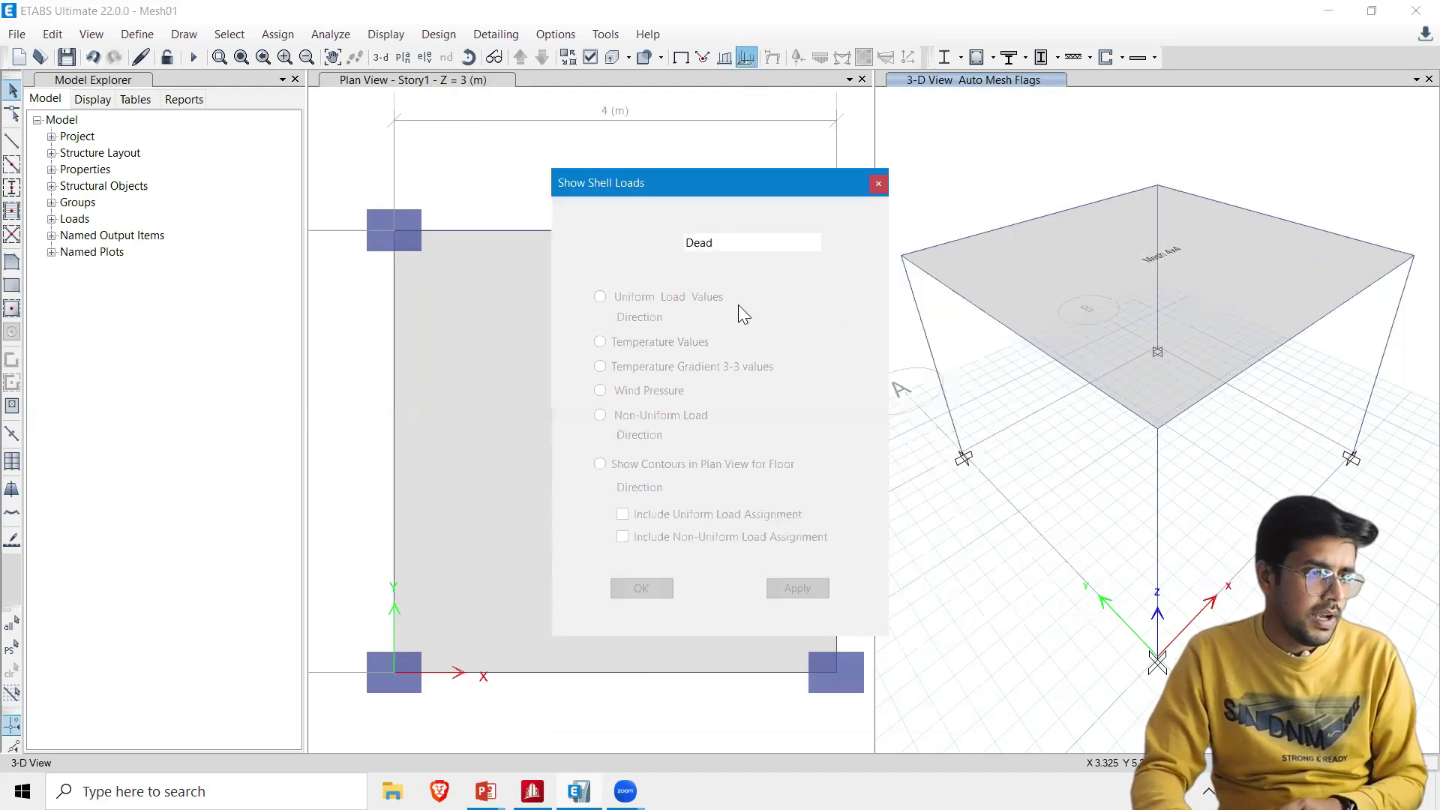
left_click(879, 183)
left_click(1002, 268)
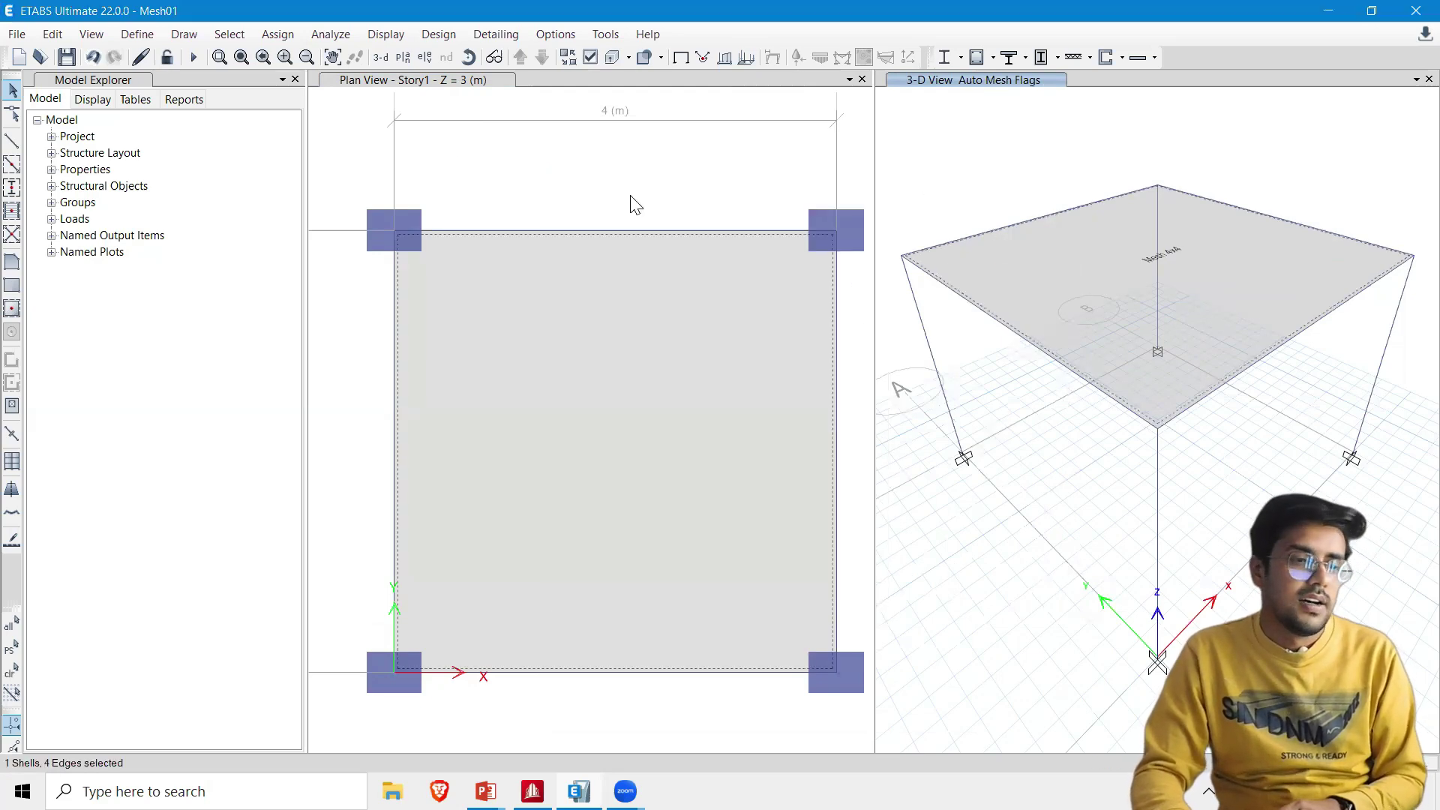
left_click(278, 34)
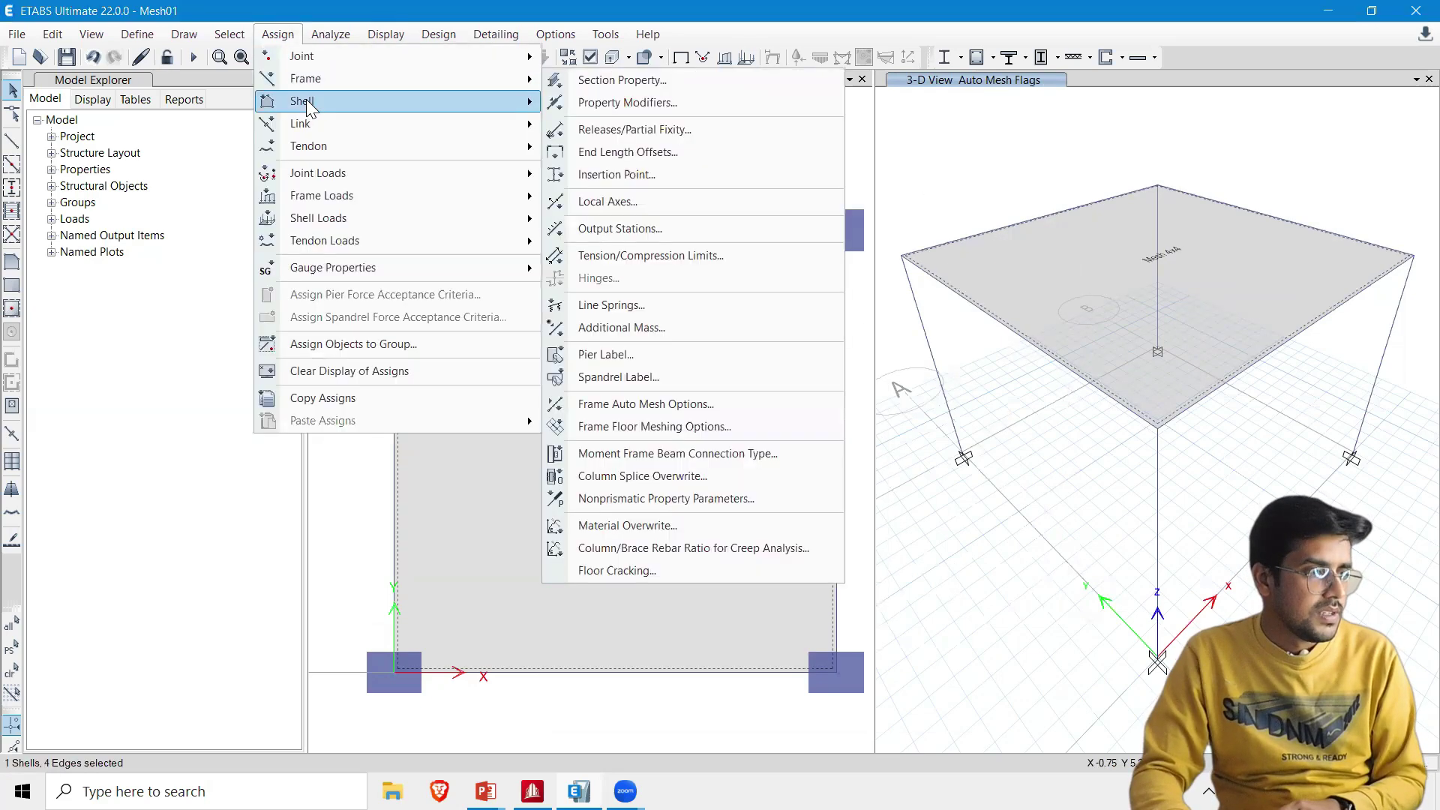
mouse_move(323, 218)
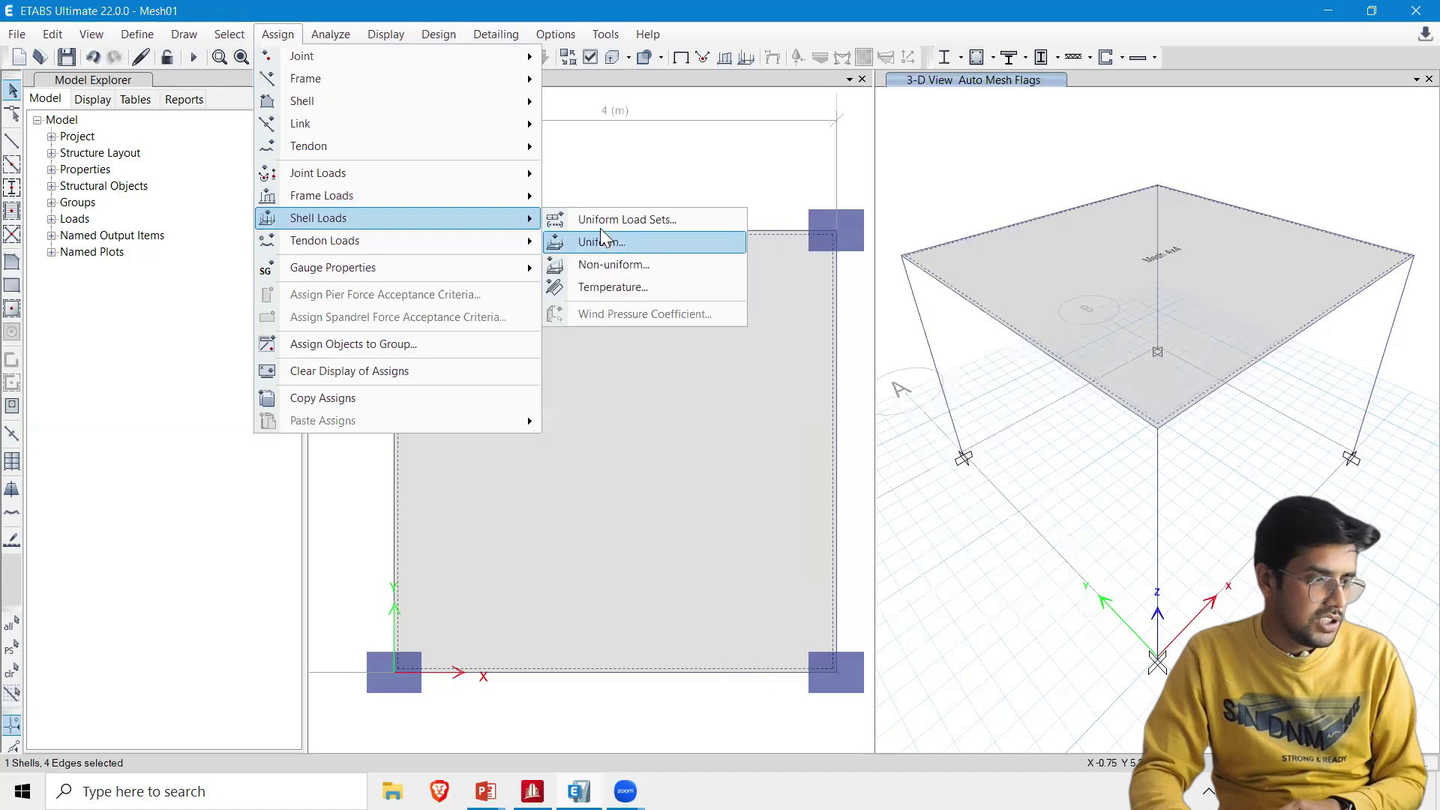
left_click(603, 241)
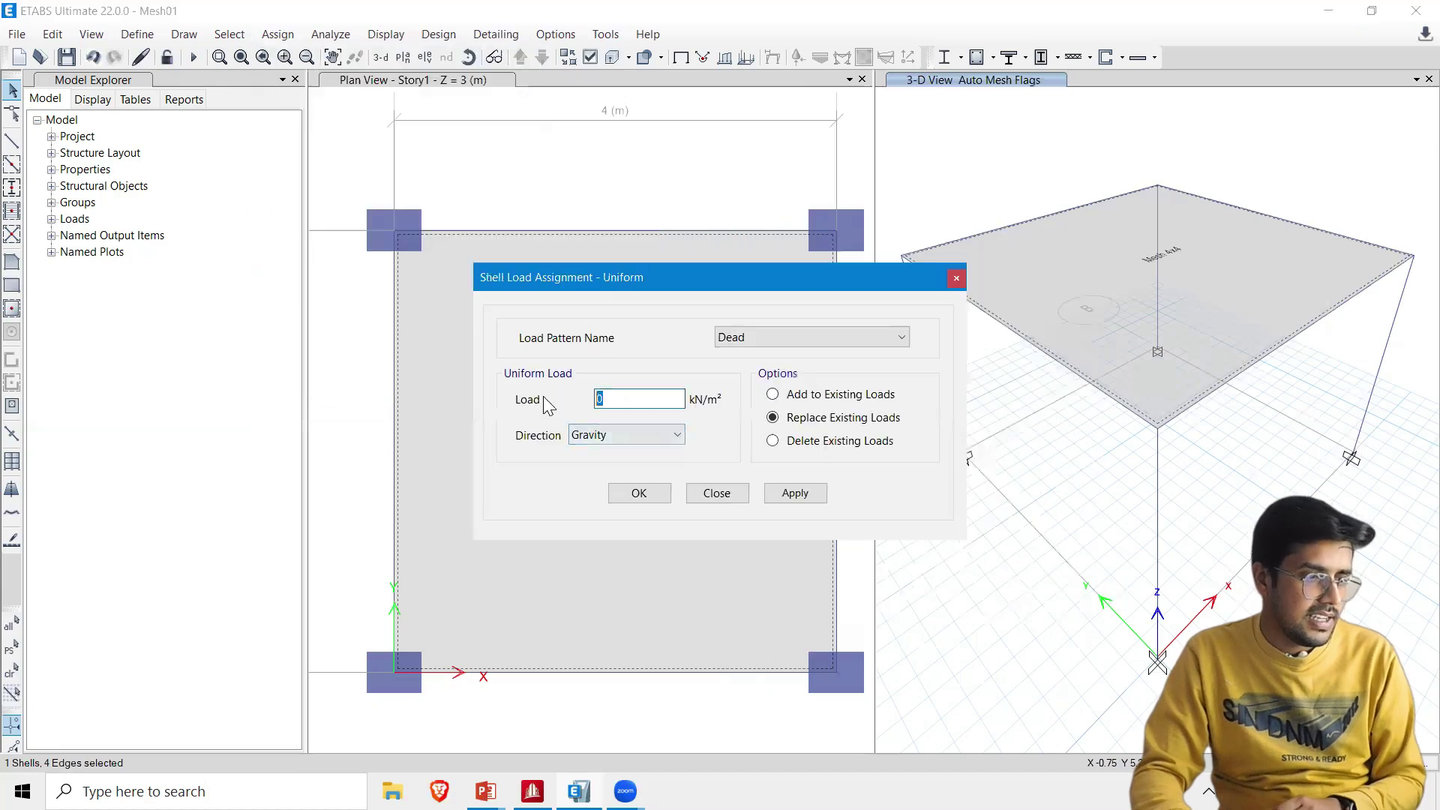
type("3")
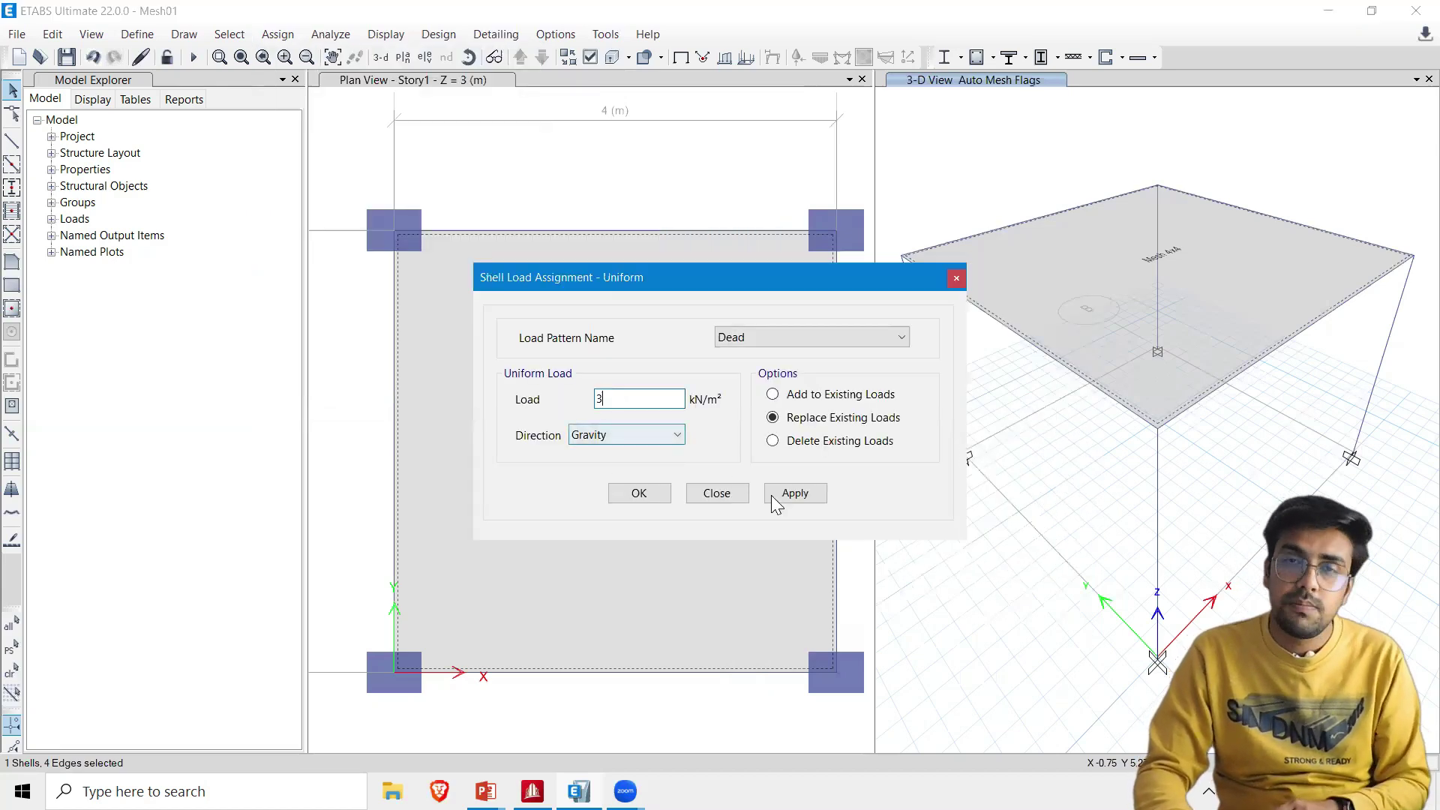
left_click(791, 493)
left_click(639, 494)
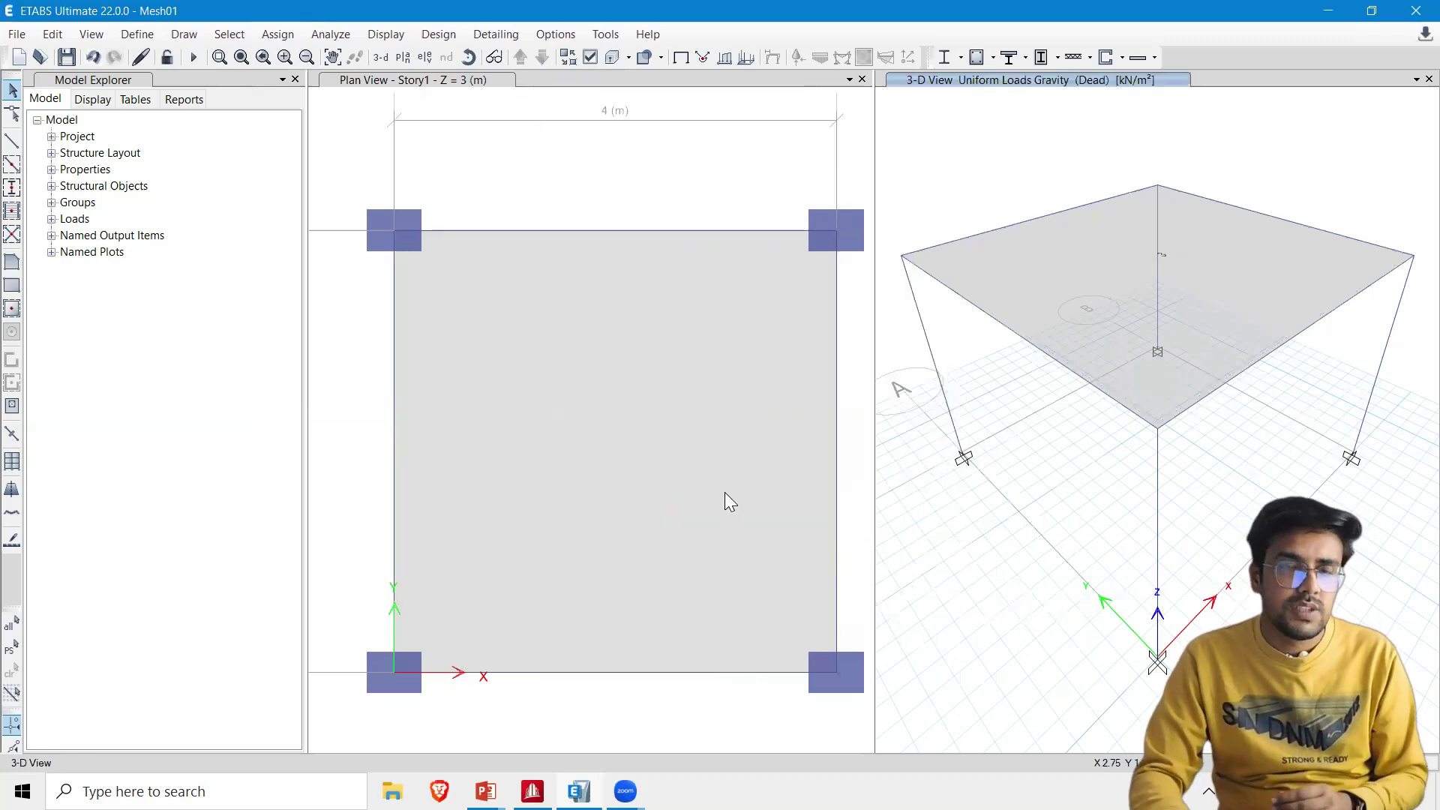
Run the analysis and display the absolute maximum SVM shell stress contour with values for the Dead case
left_click(334, 36)
left_click(360, 278)
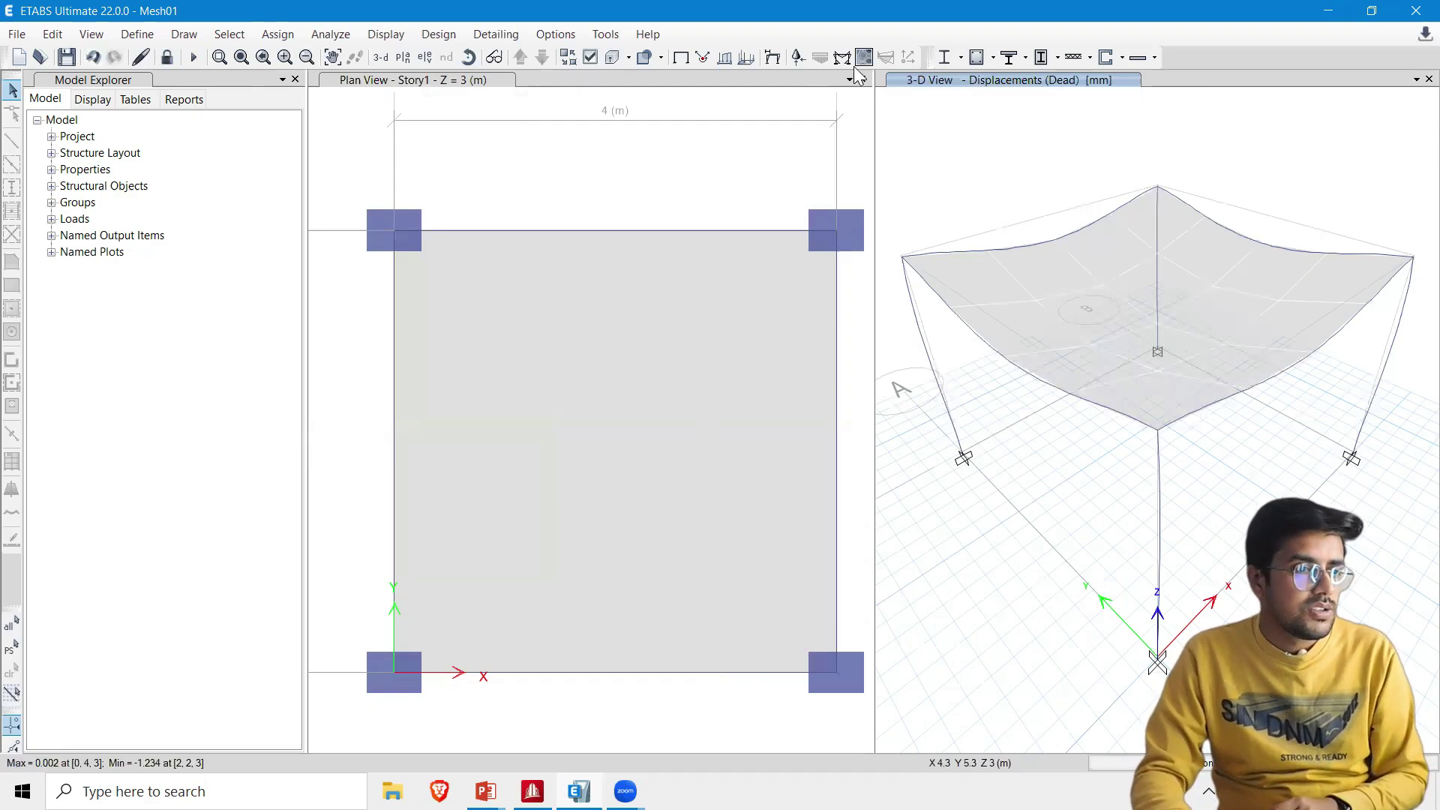
left_click(886, 57)
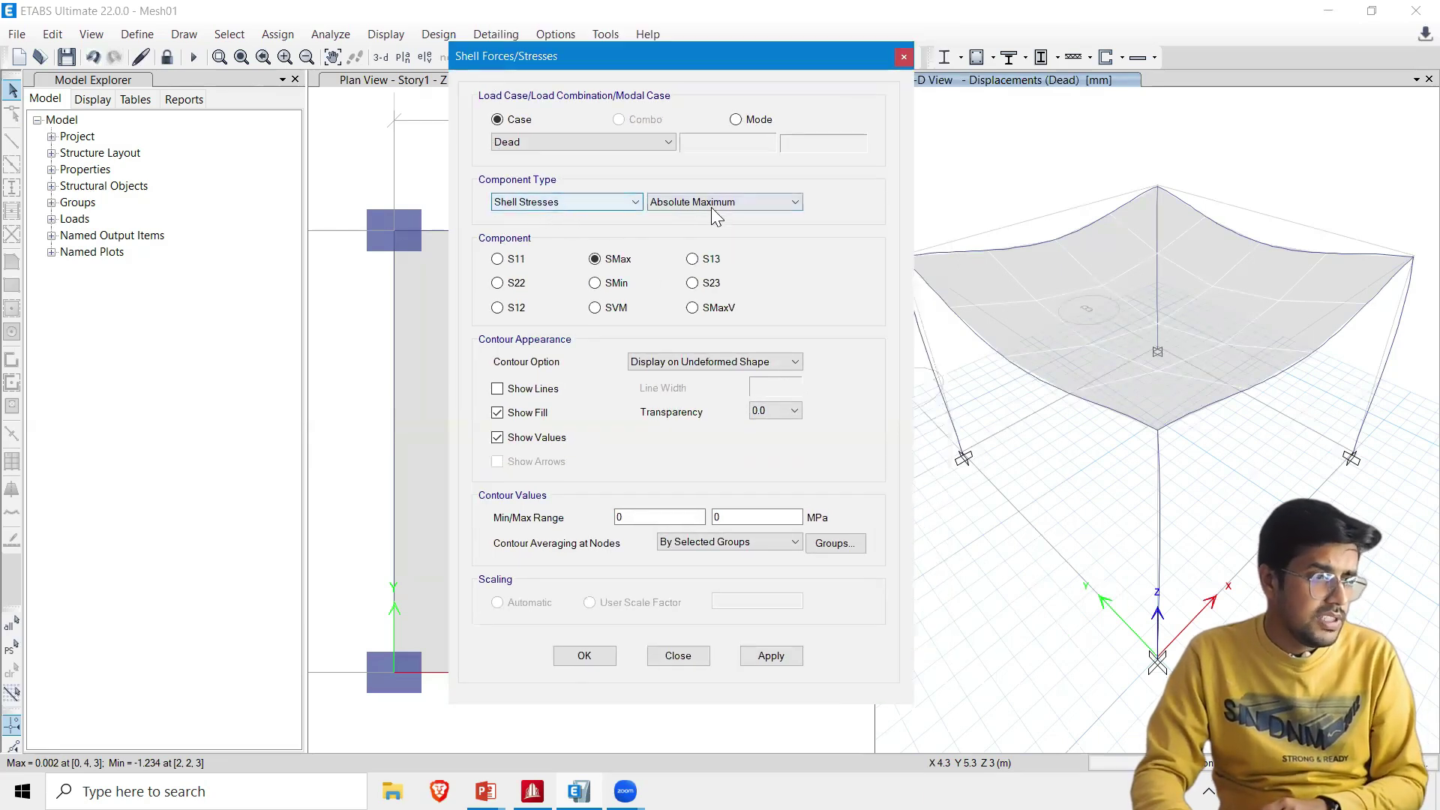
left_click(613, 308)
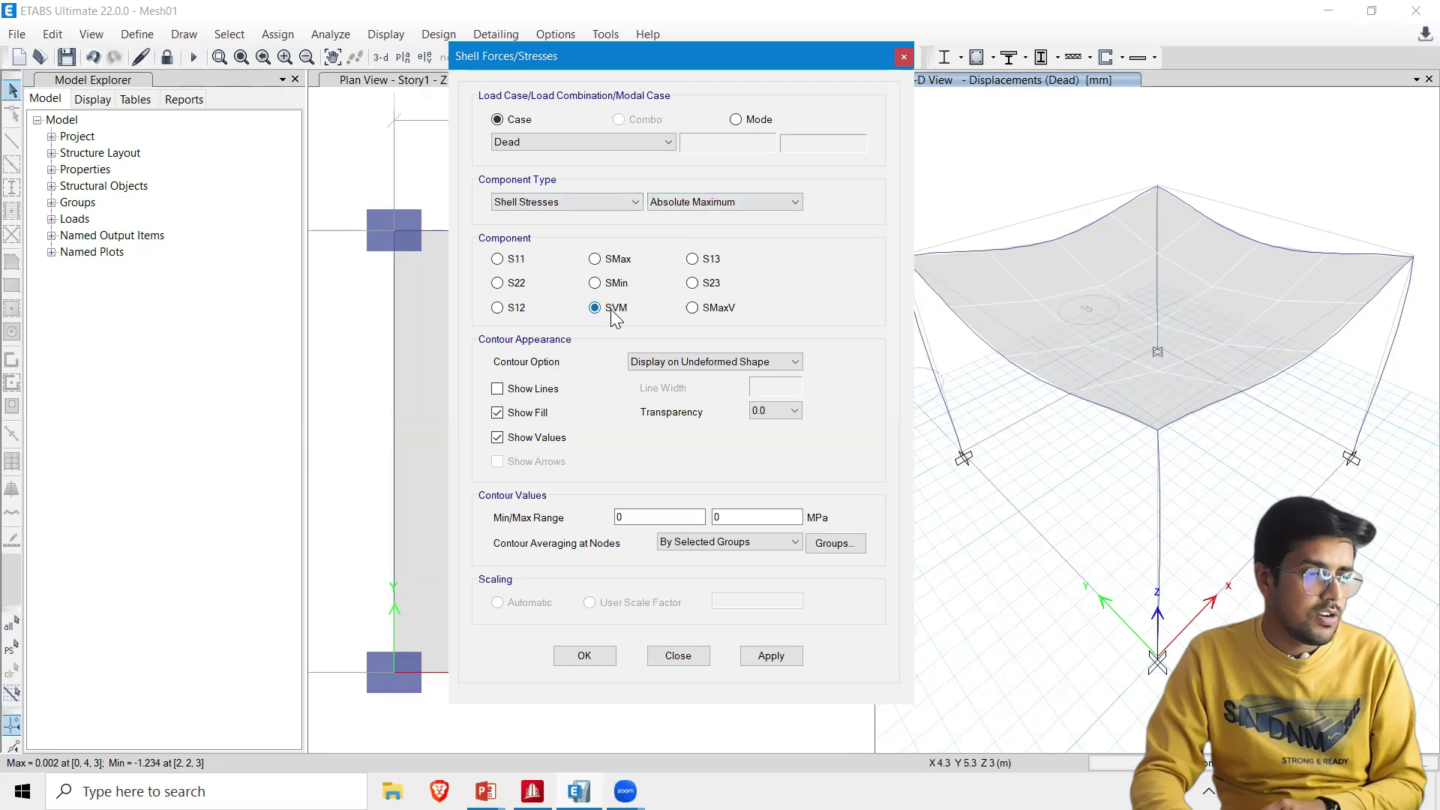
left_click(771, 656)
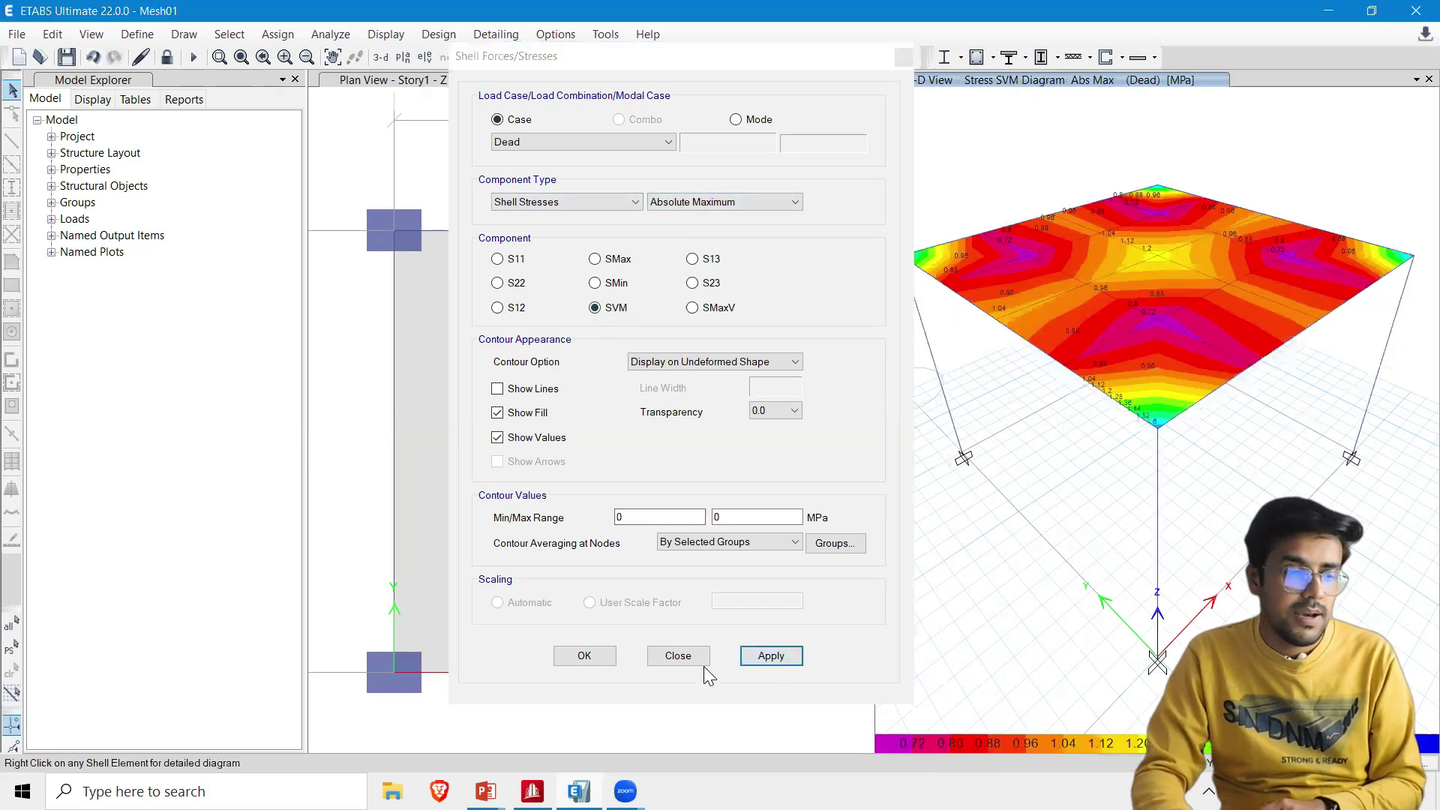
left_click(904, 57)
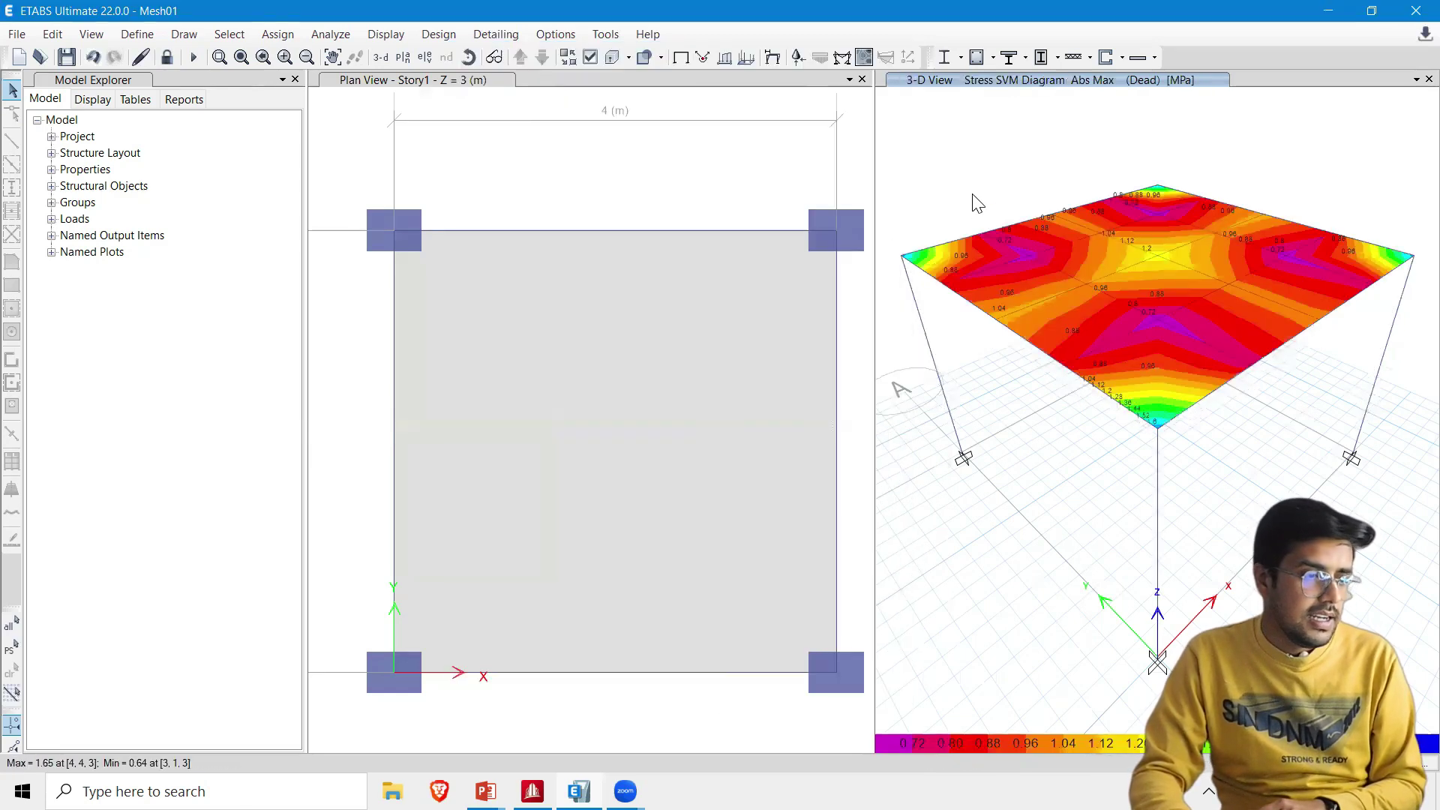
Show the SVM stress contour in the Story1 plan view and capture a screenshot of it
left_click(408, 60)
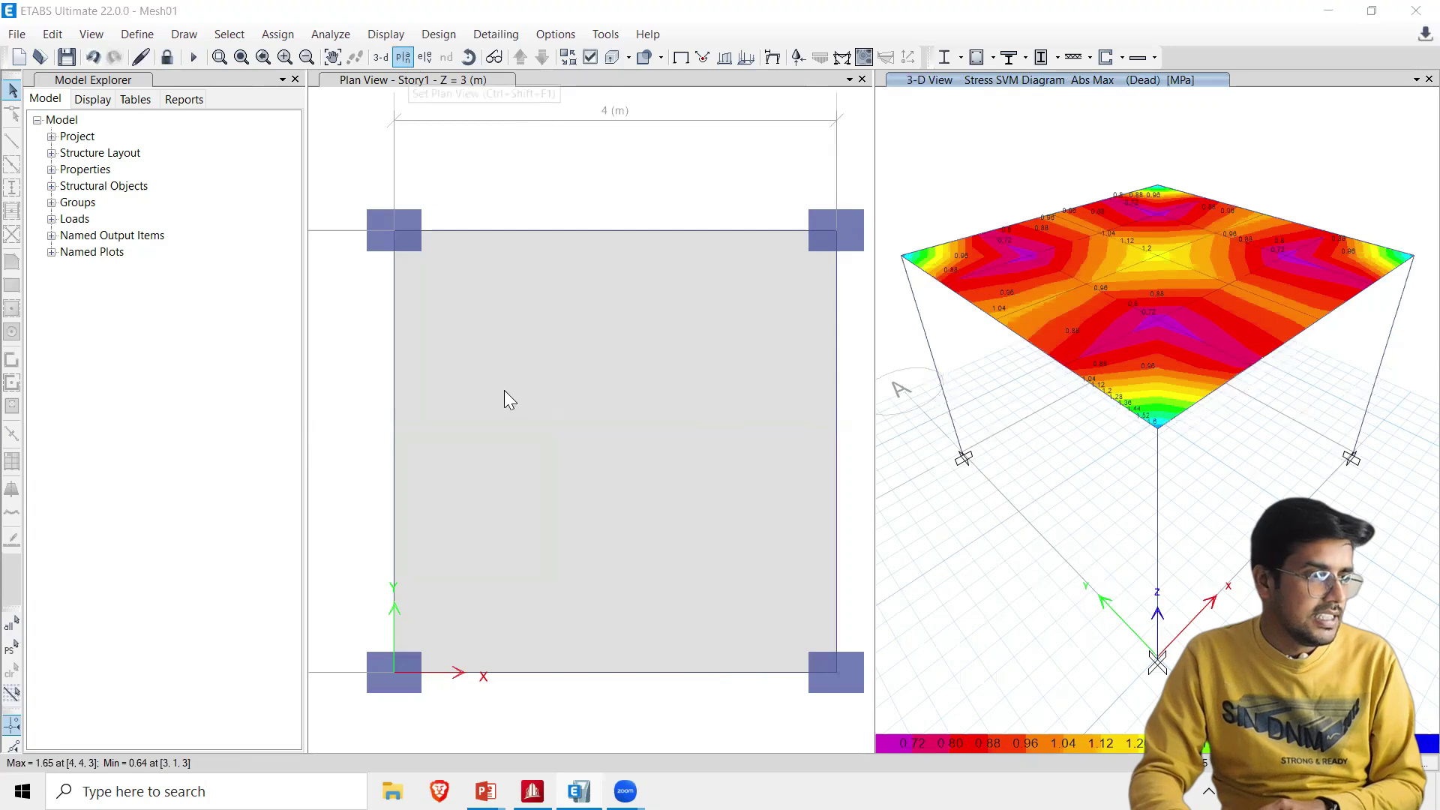
left_click(633, 613)
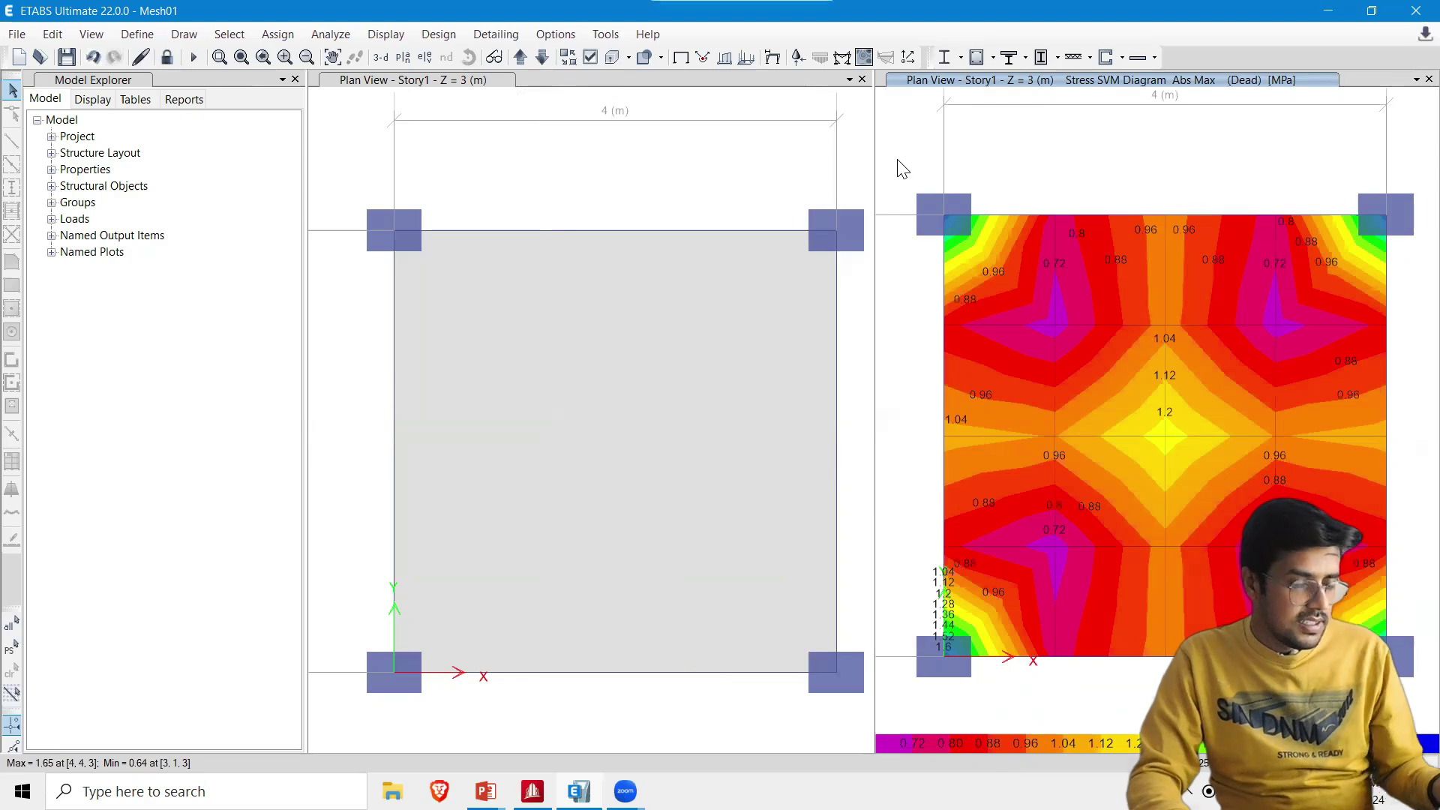
key("super+shift+s")
left_click_drag(897, 142, 1427, 713)
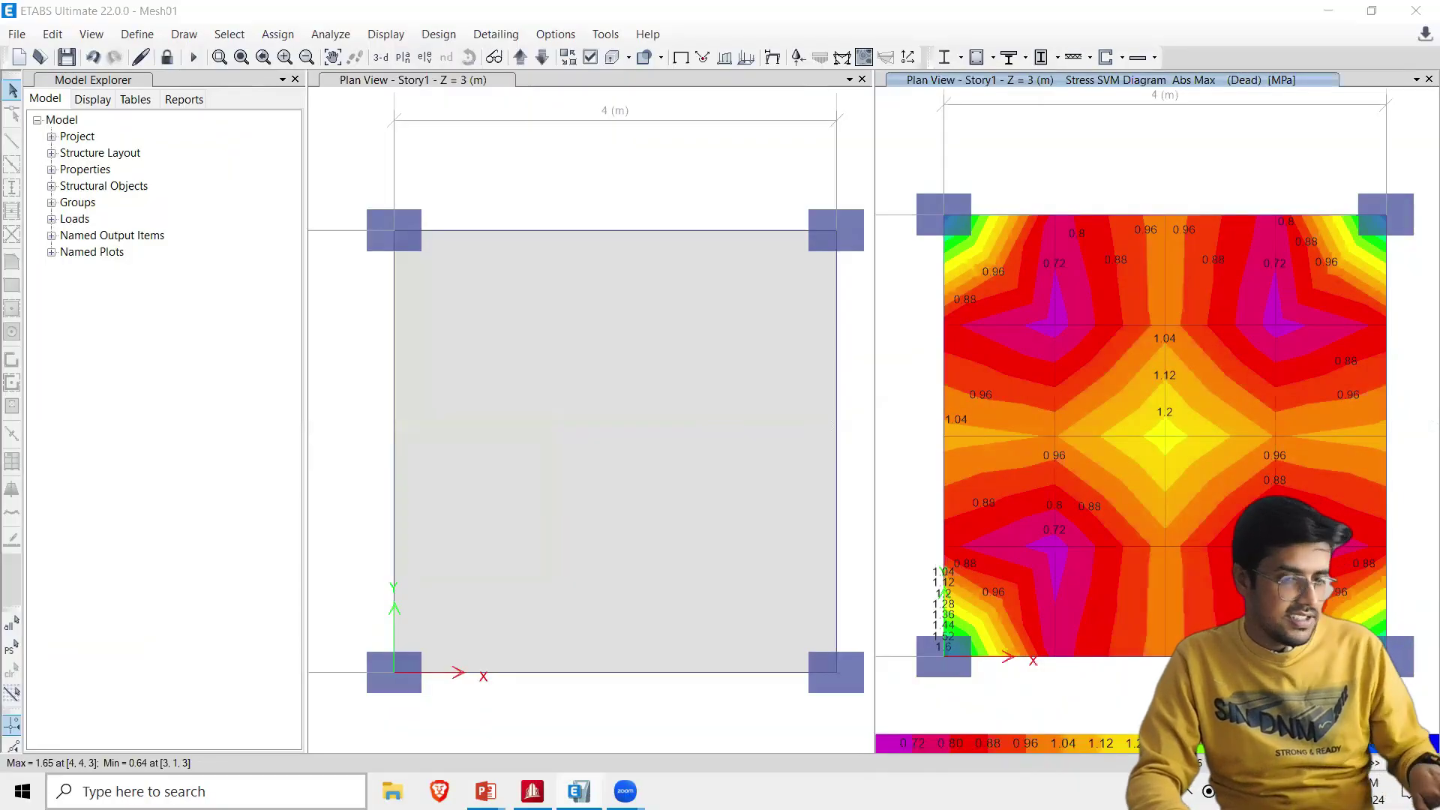
Search the computer for the Paint application
key("super")
type("Pa")
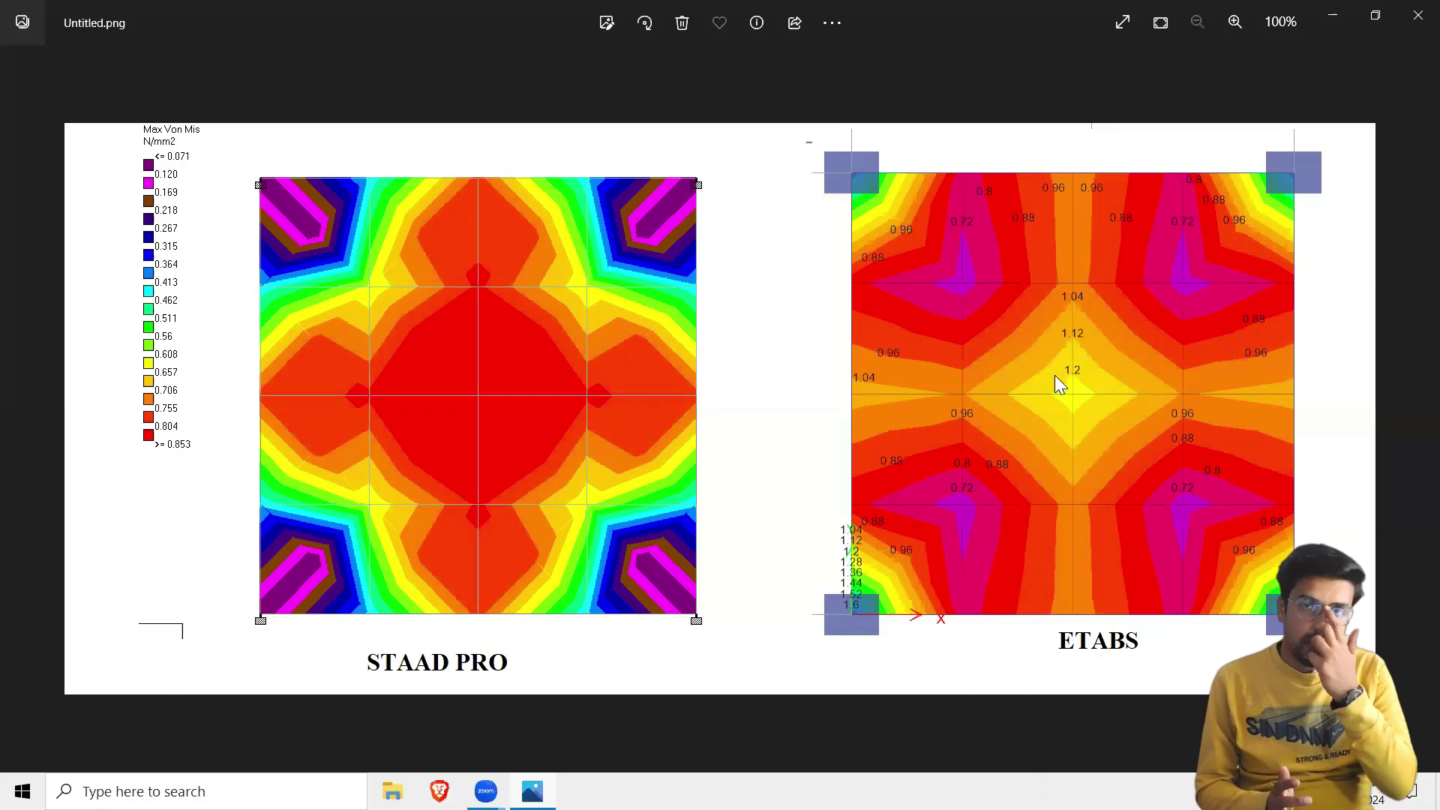